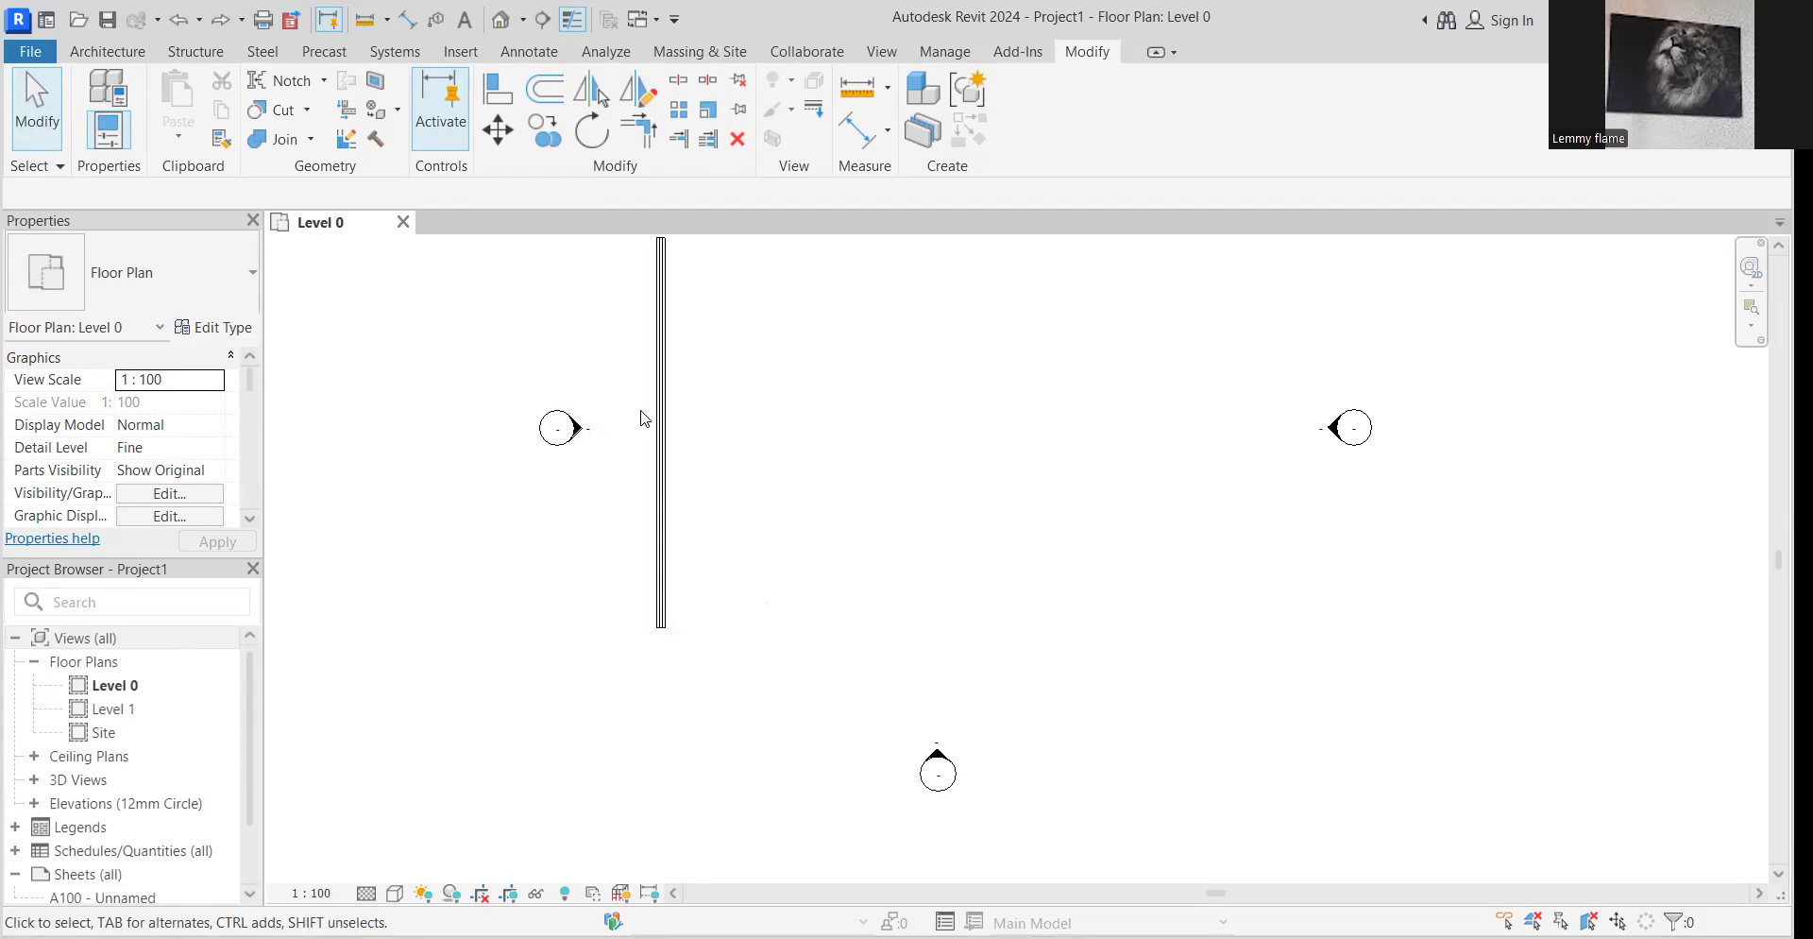
Step: Split the vertical wall into two segments about 7300 mm above its lower end
scroll(659, 432, down, 2)
scroll(727, 449, up, 1)
click(649, 420)
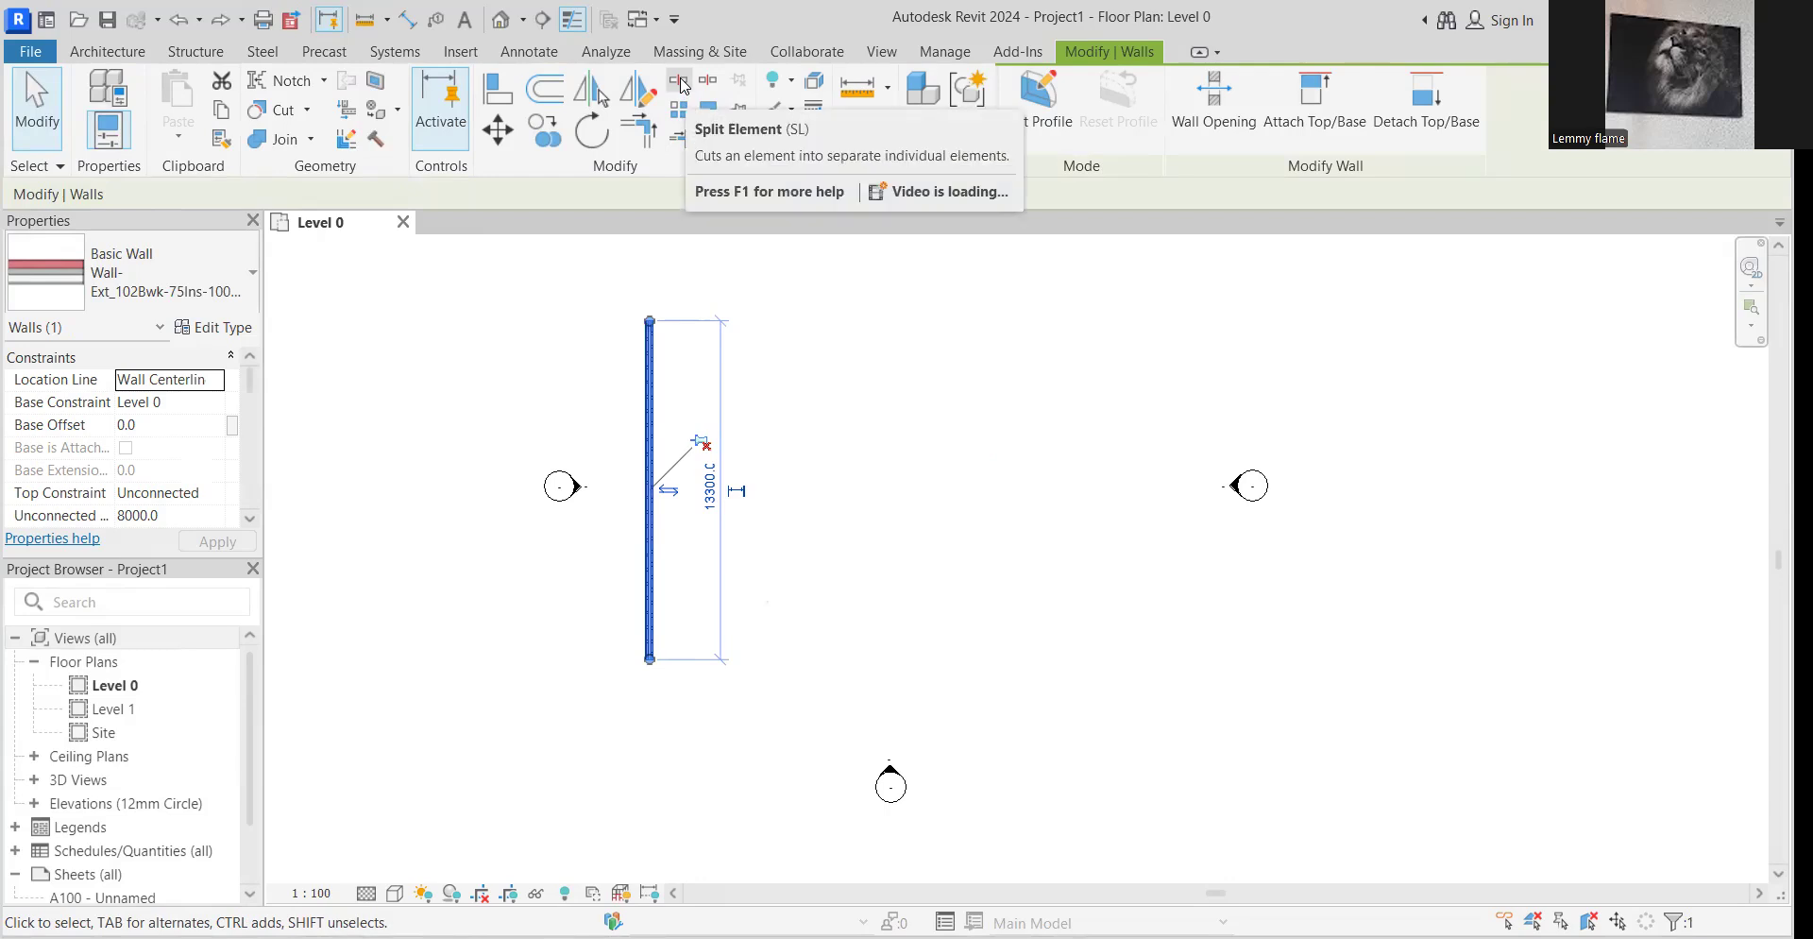
click(682, 84)
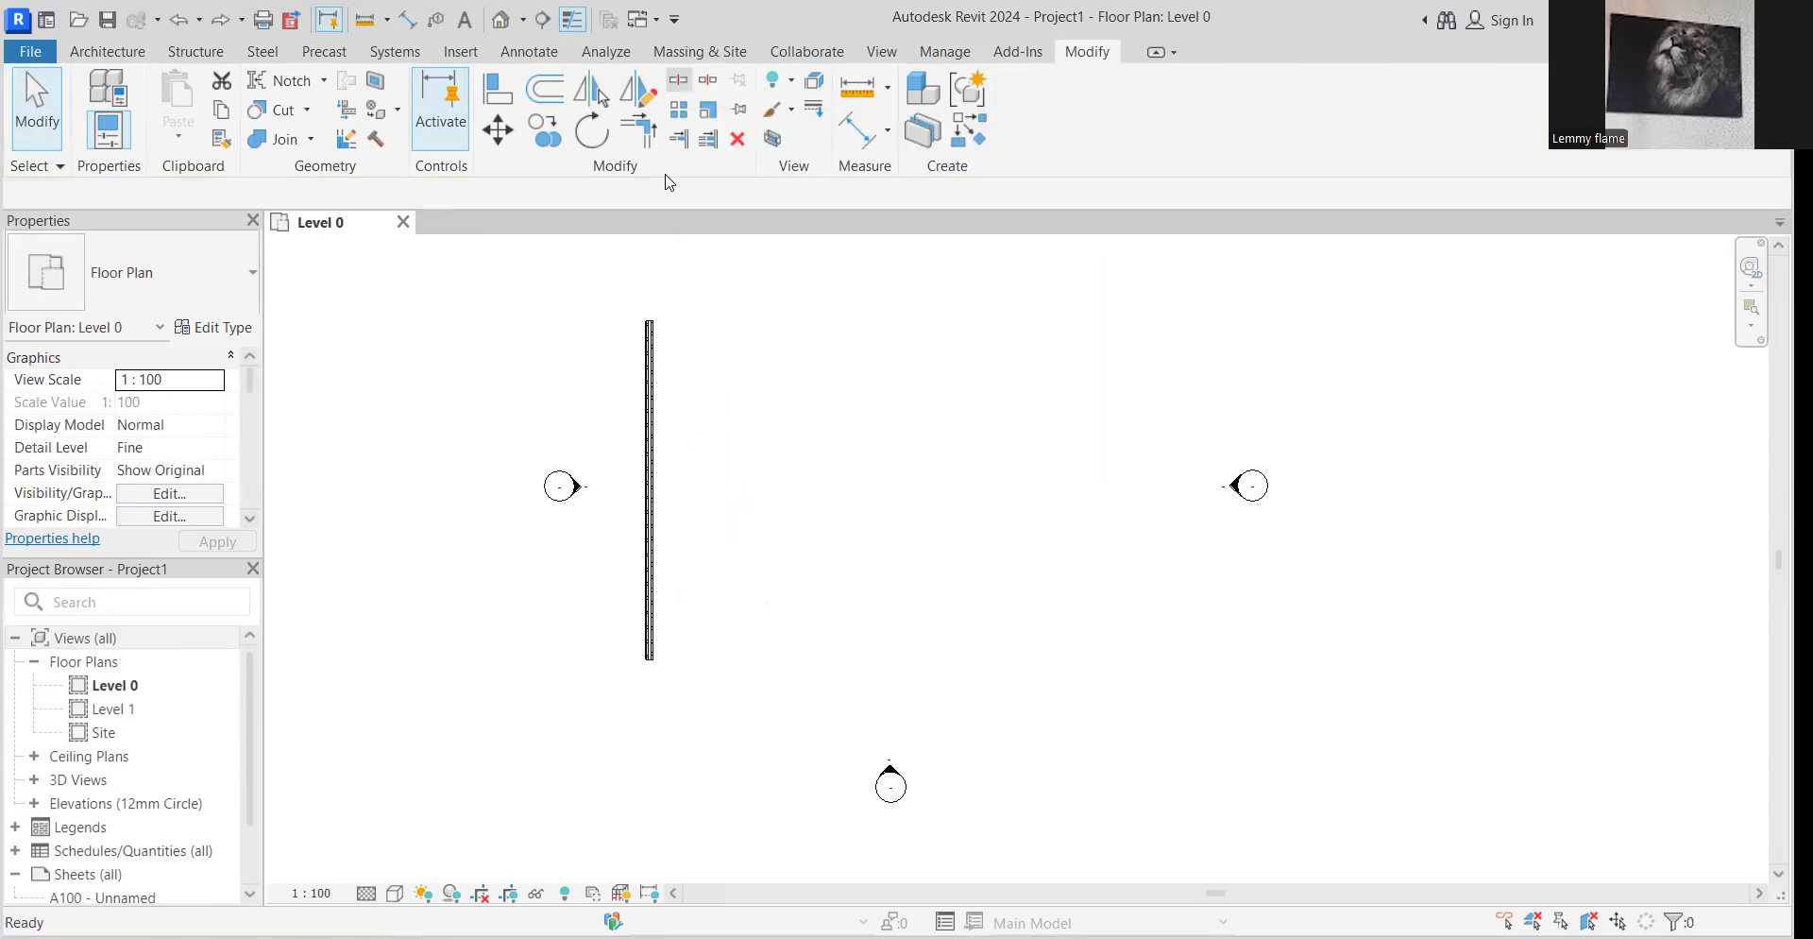
click(652, 472)
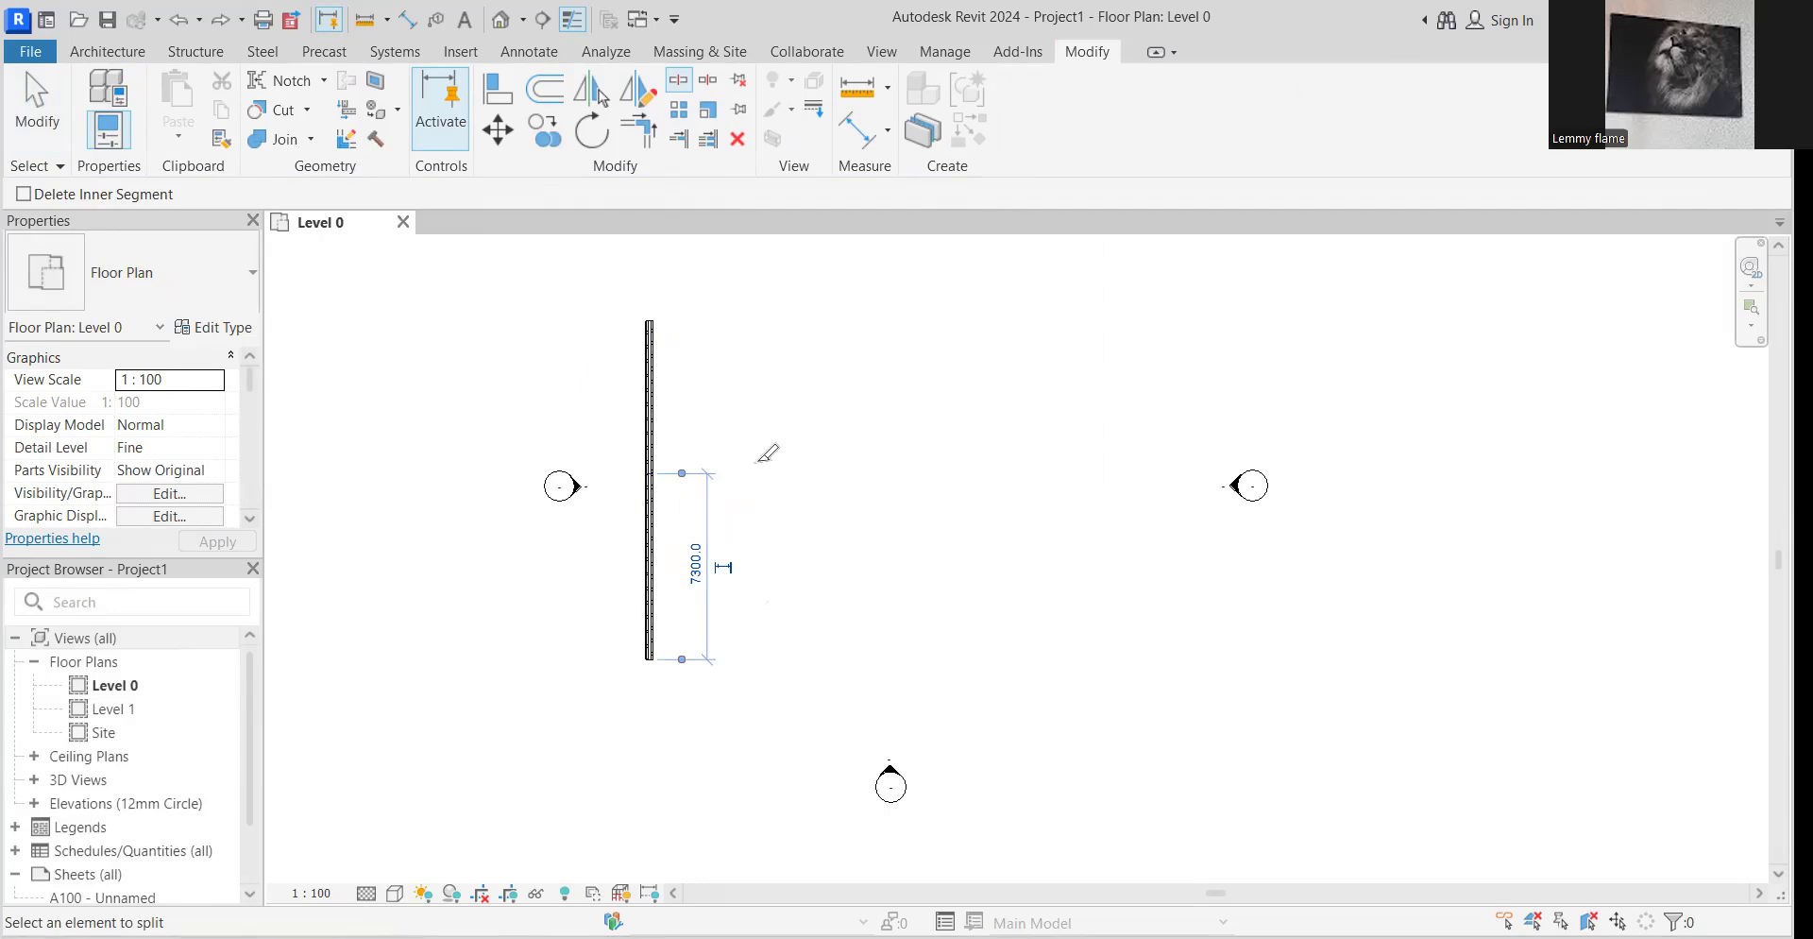
scroll(652, 480, up, 5)
scroll(641, 483, down, 5)
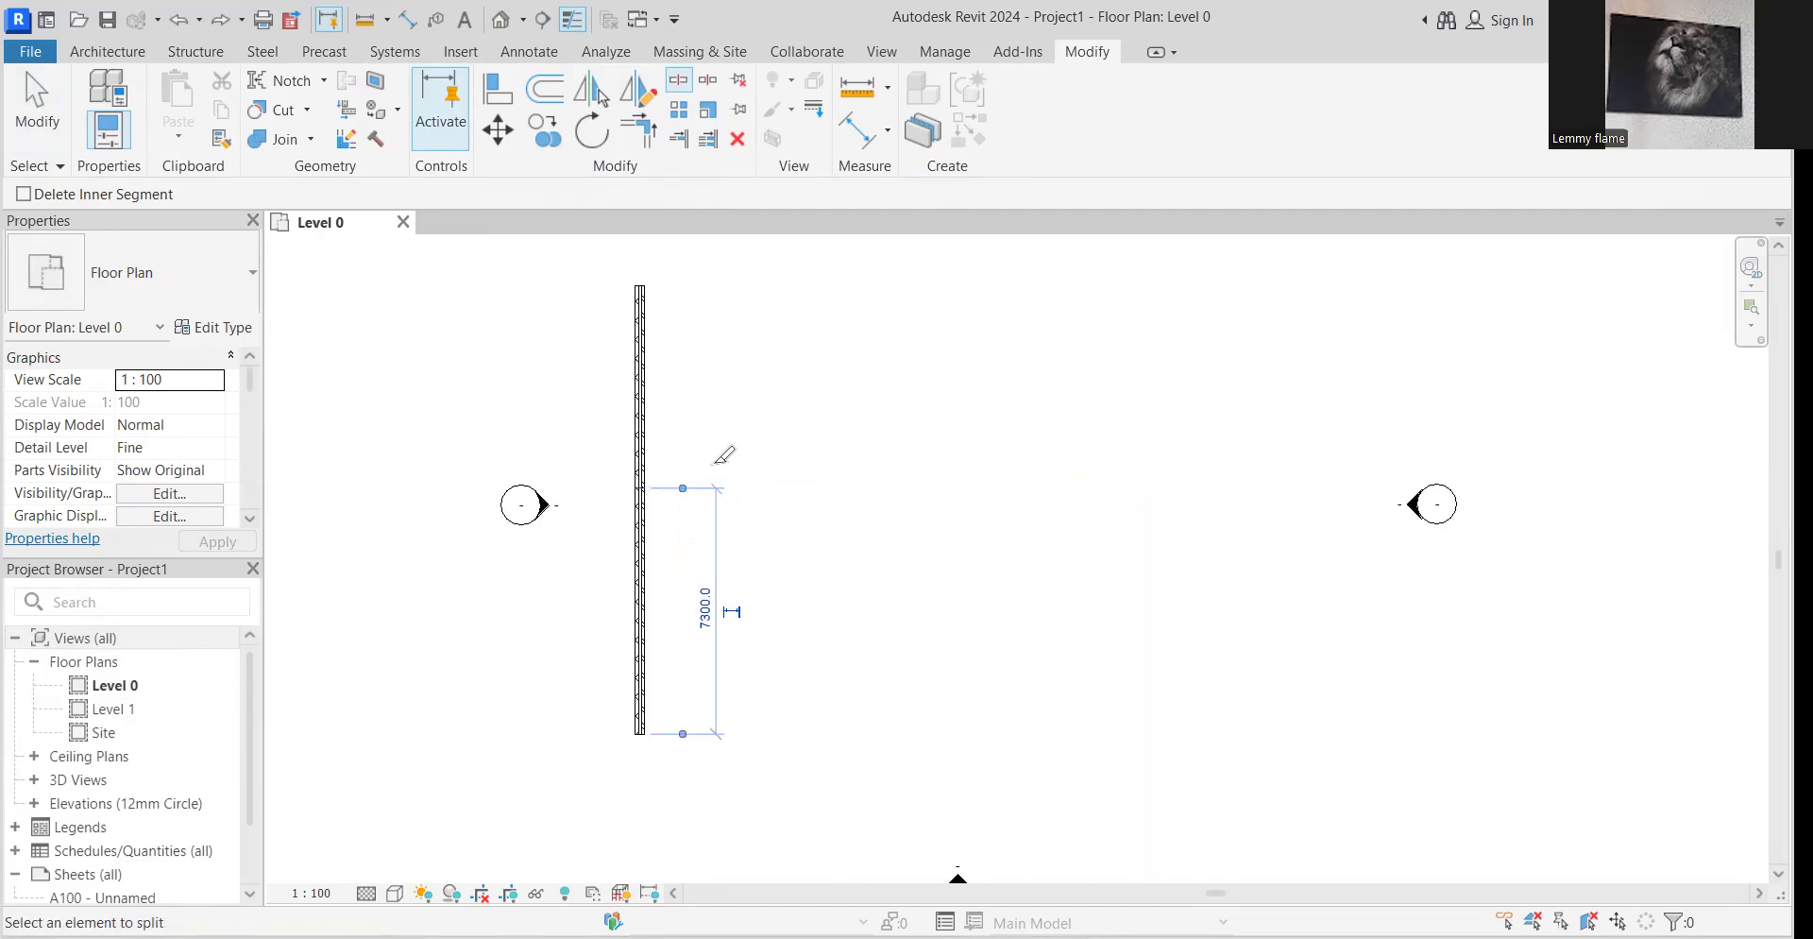
key(Escape)
key(Escape)
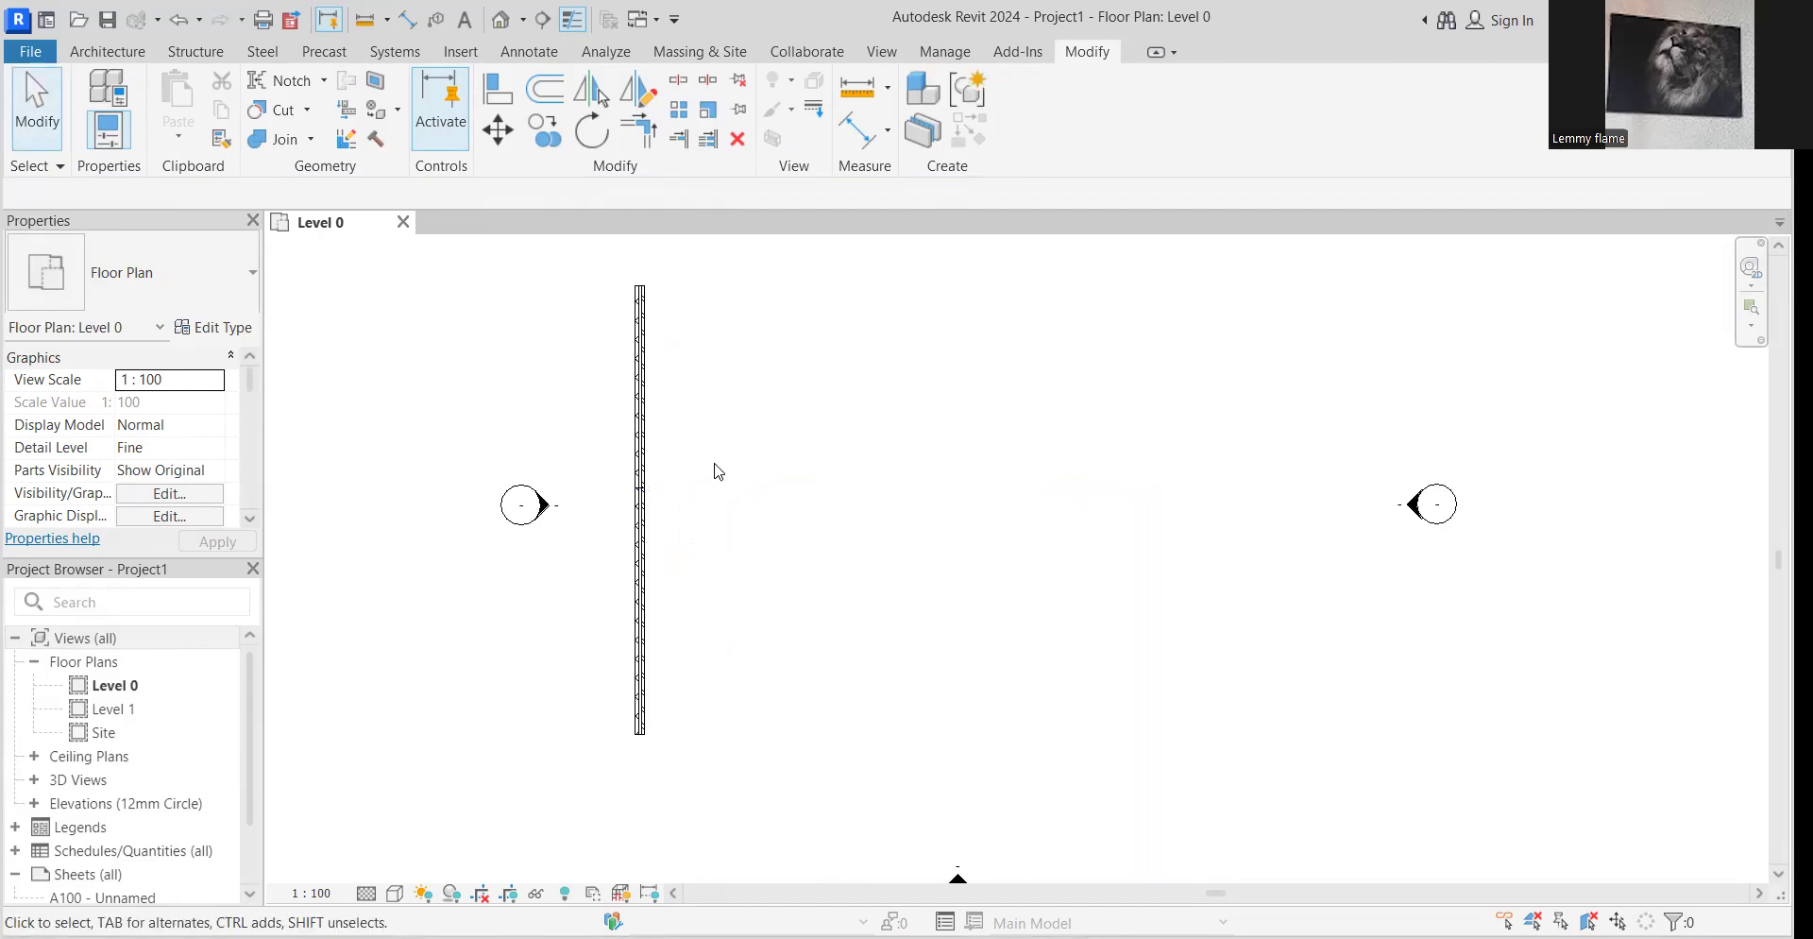
Step: Select the upper and lower wall segments in turn to check that they are separate elements
click(644, 435)
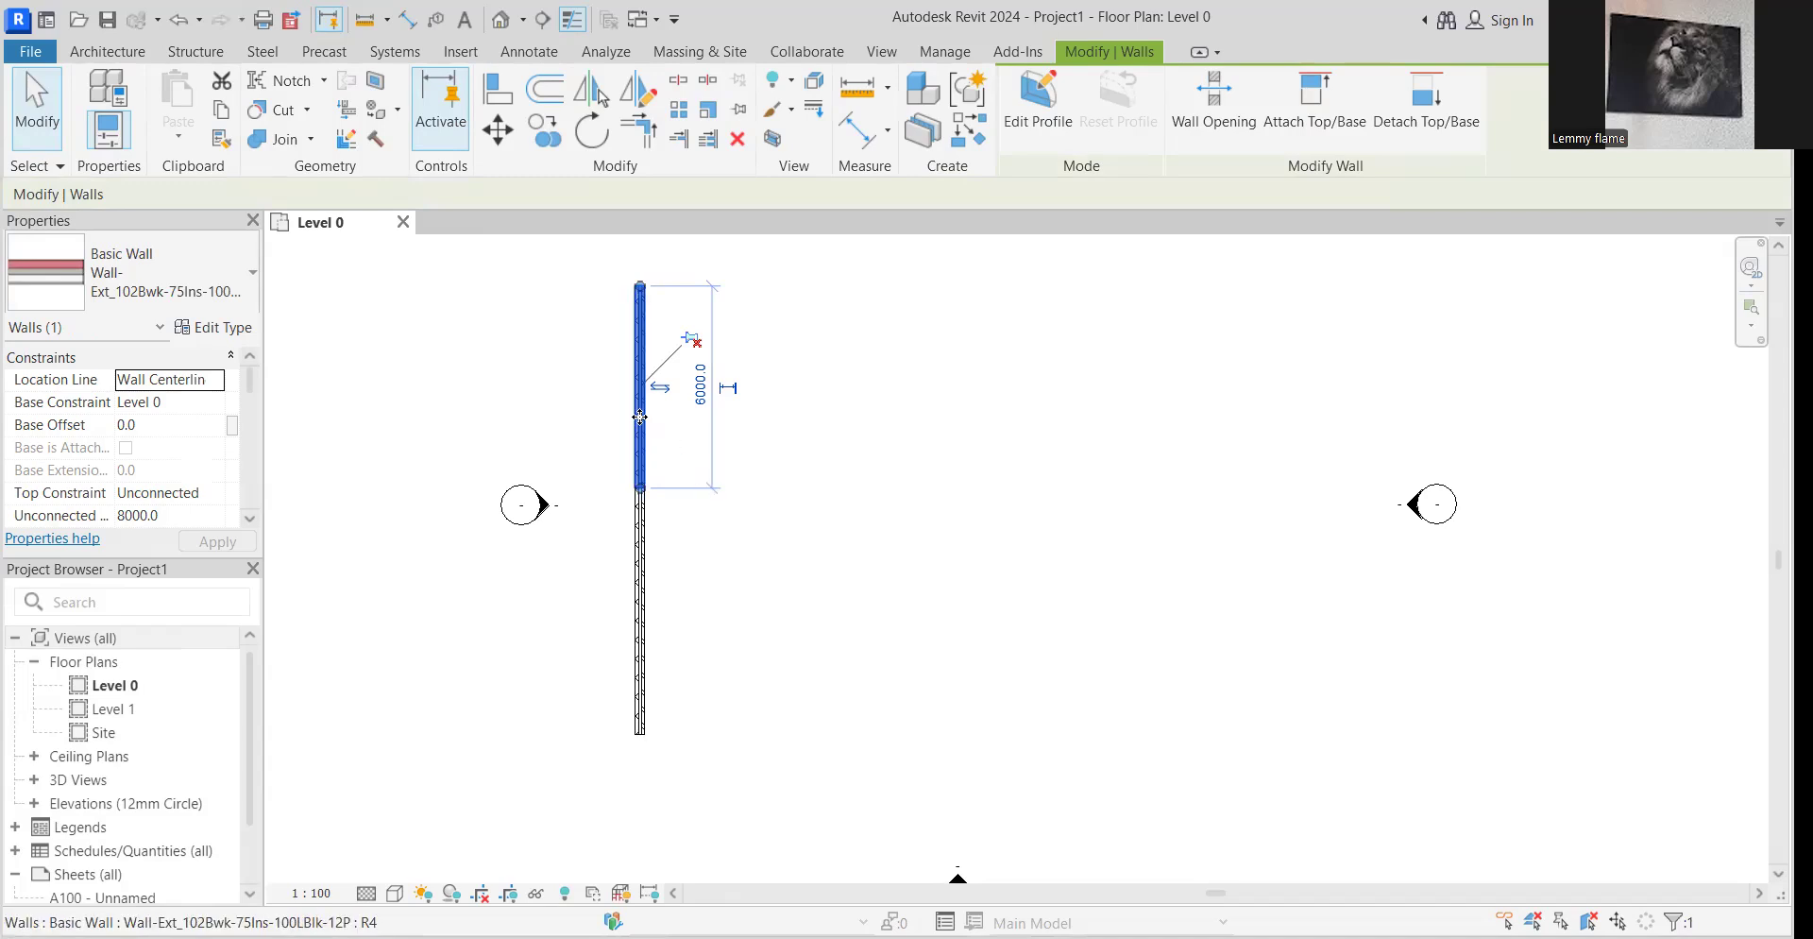
click(634, 576)
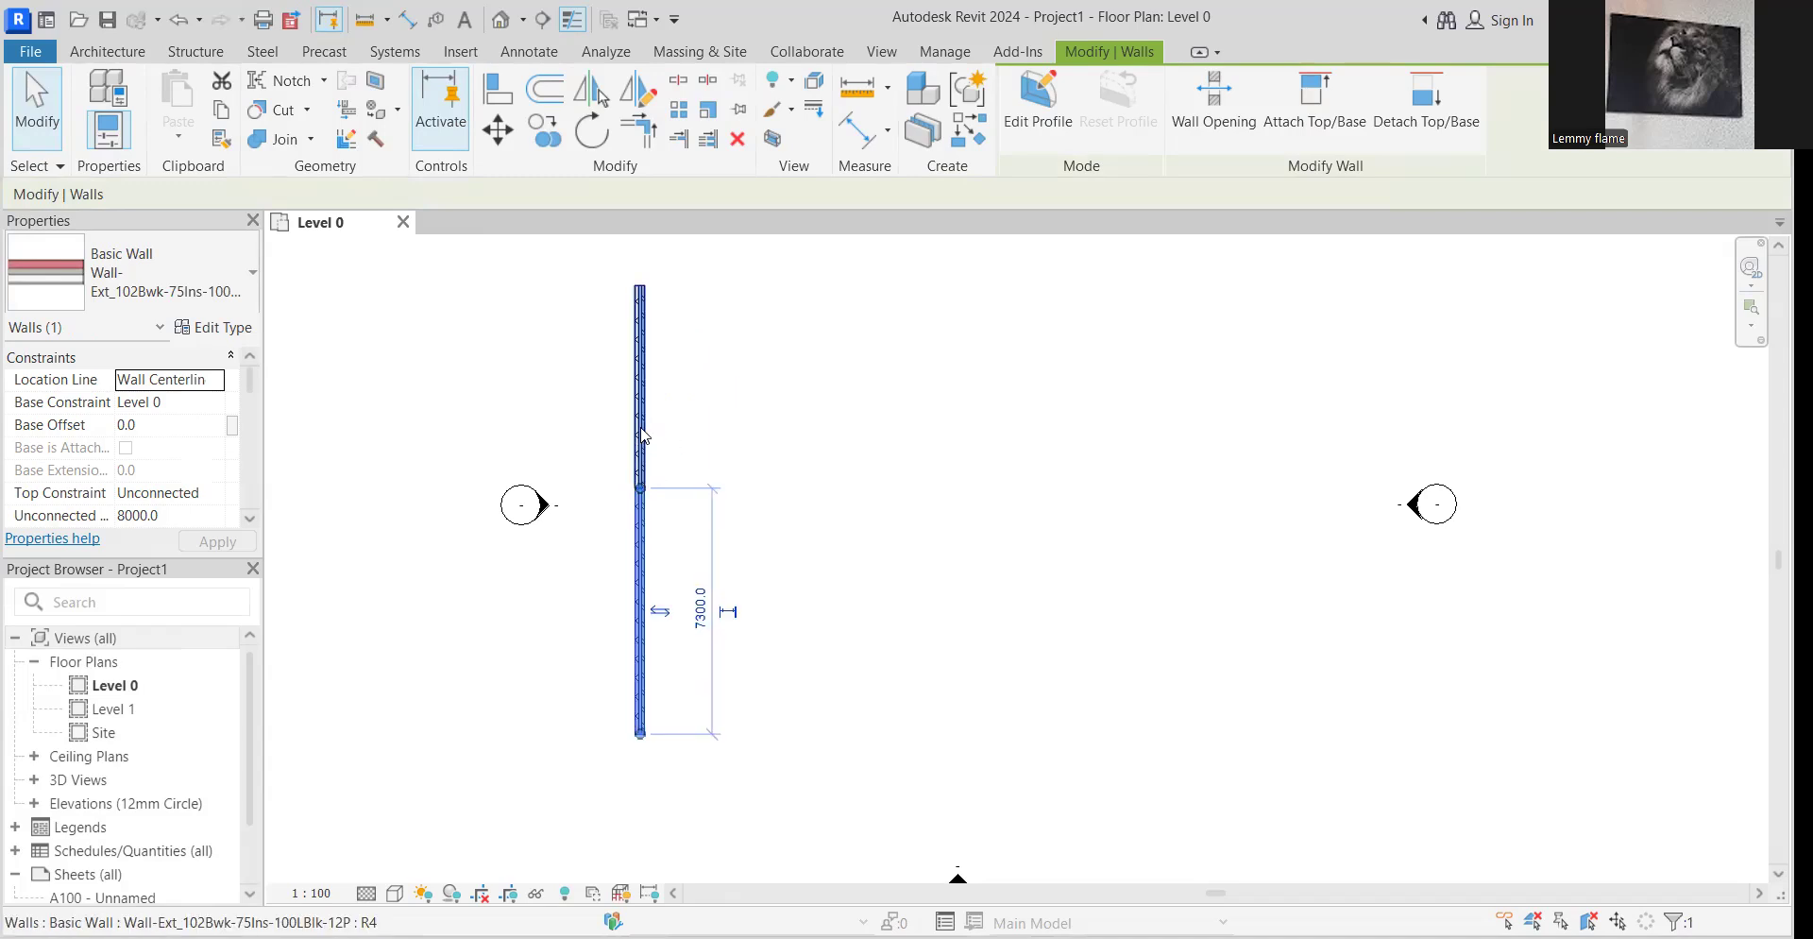
click(639, 437)
click(733, 564)
click(637, 548)
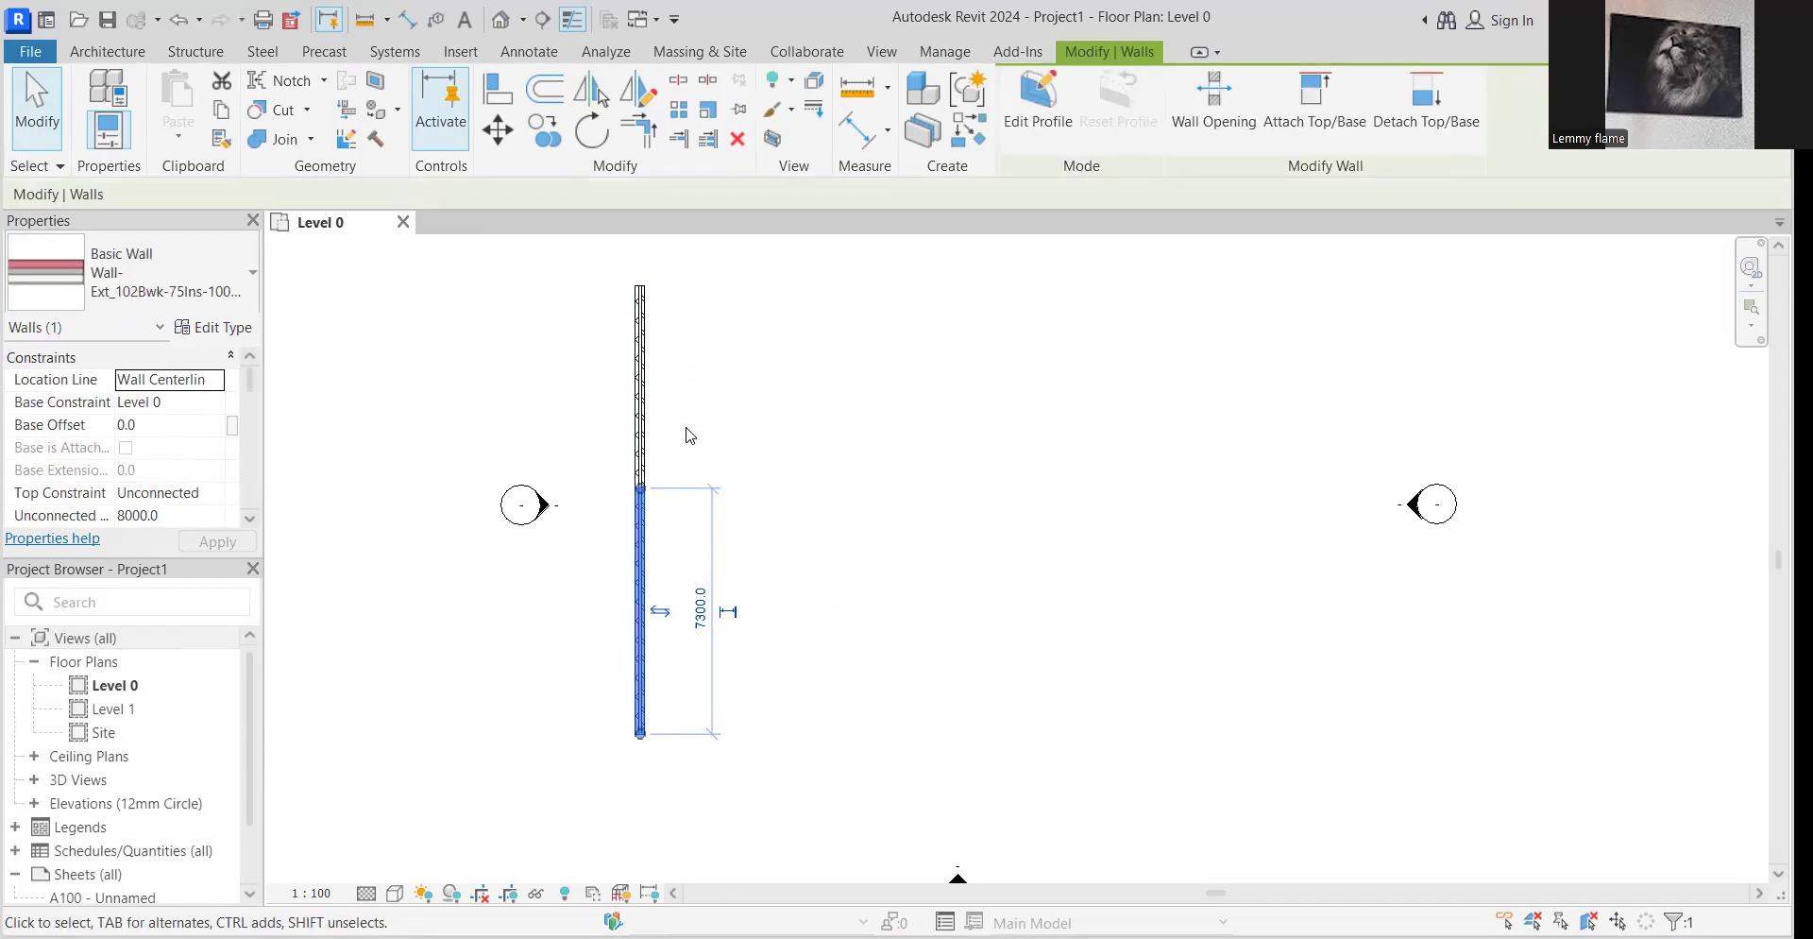
click(642, 415)
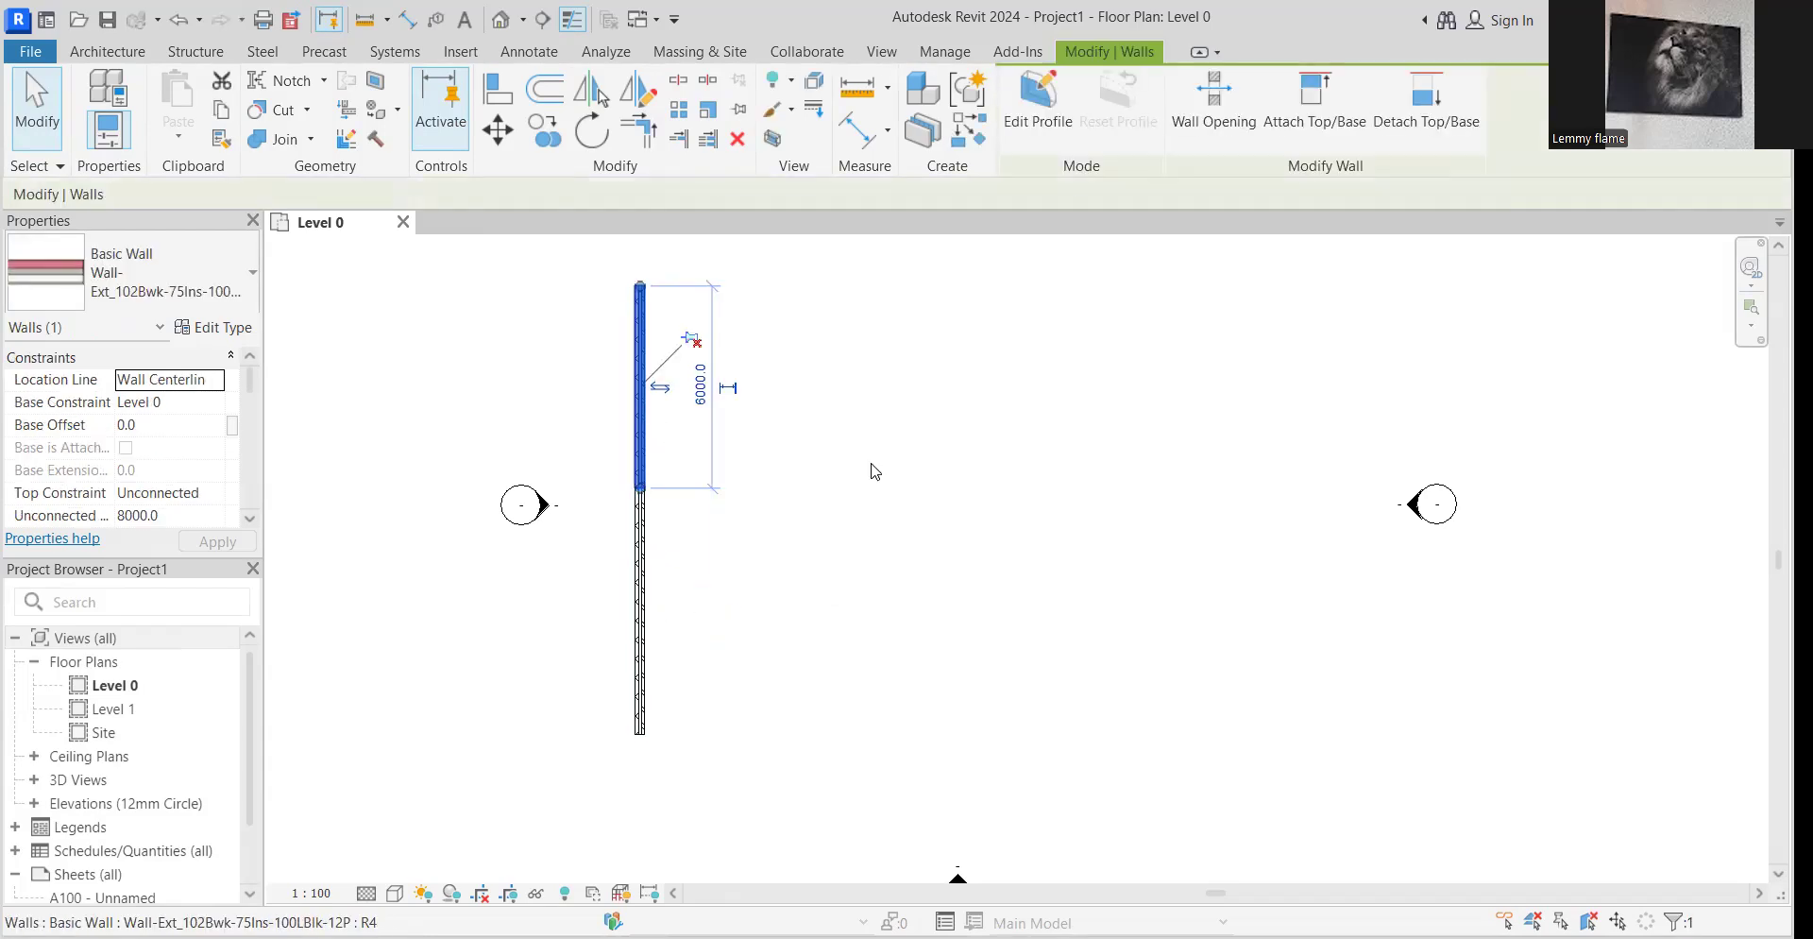
click(1038, 100)
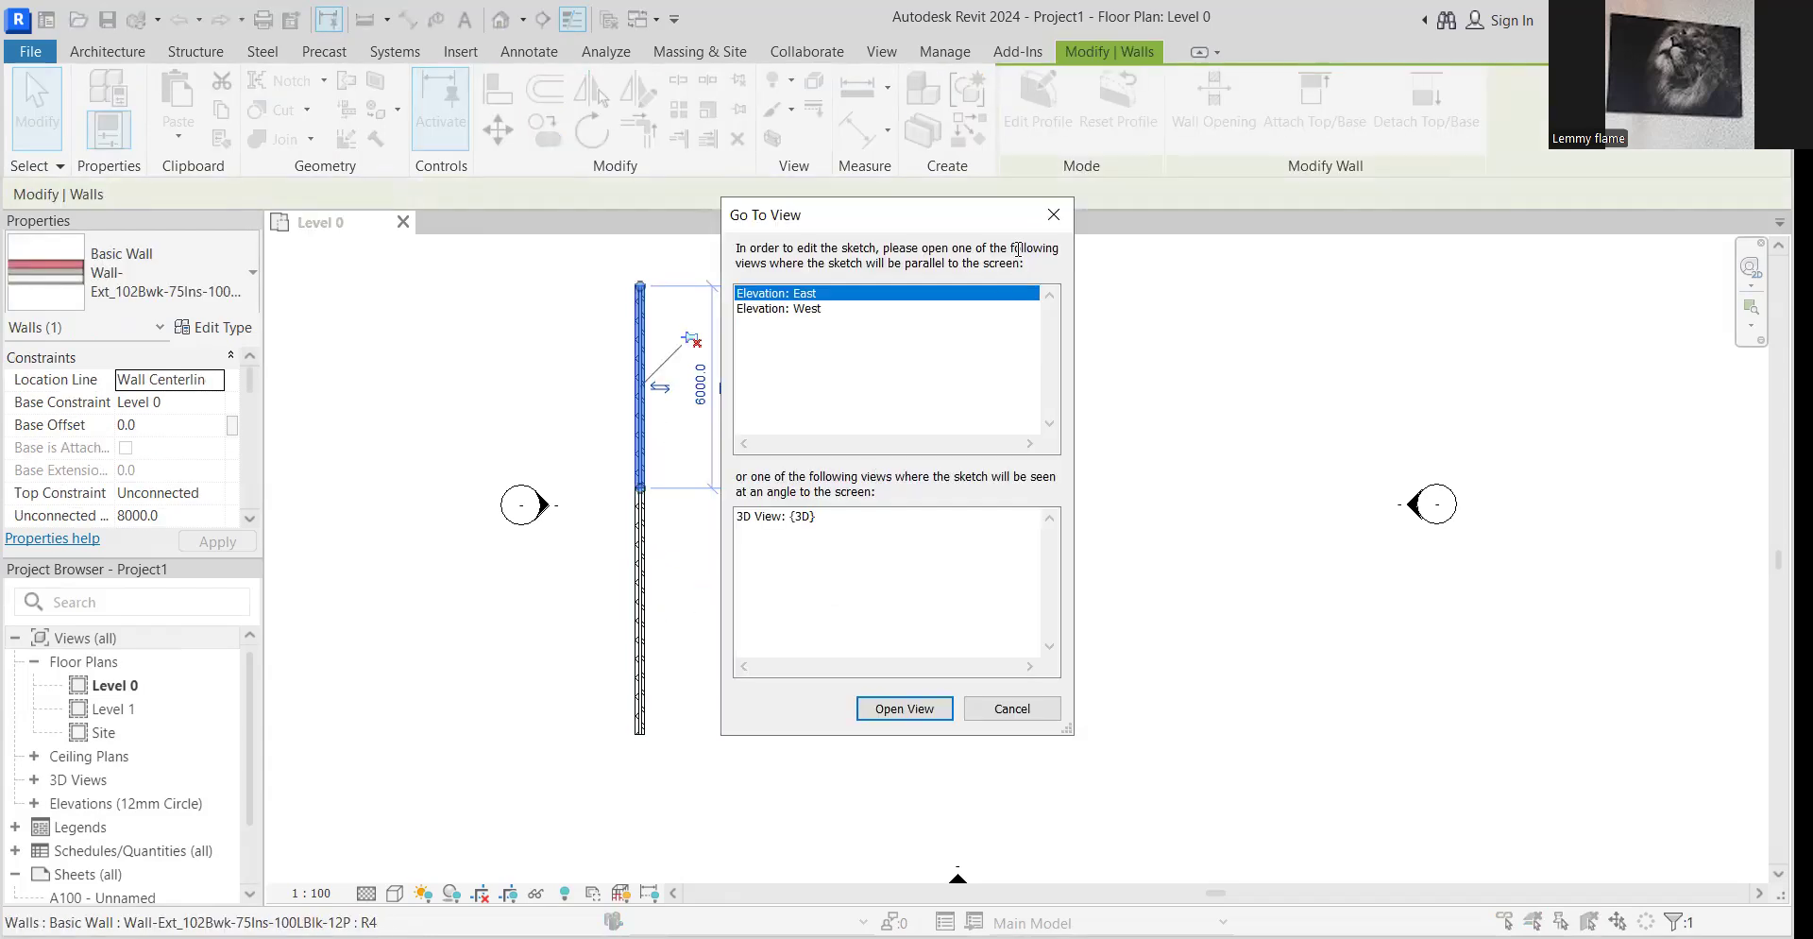
click(1054, 214)
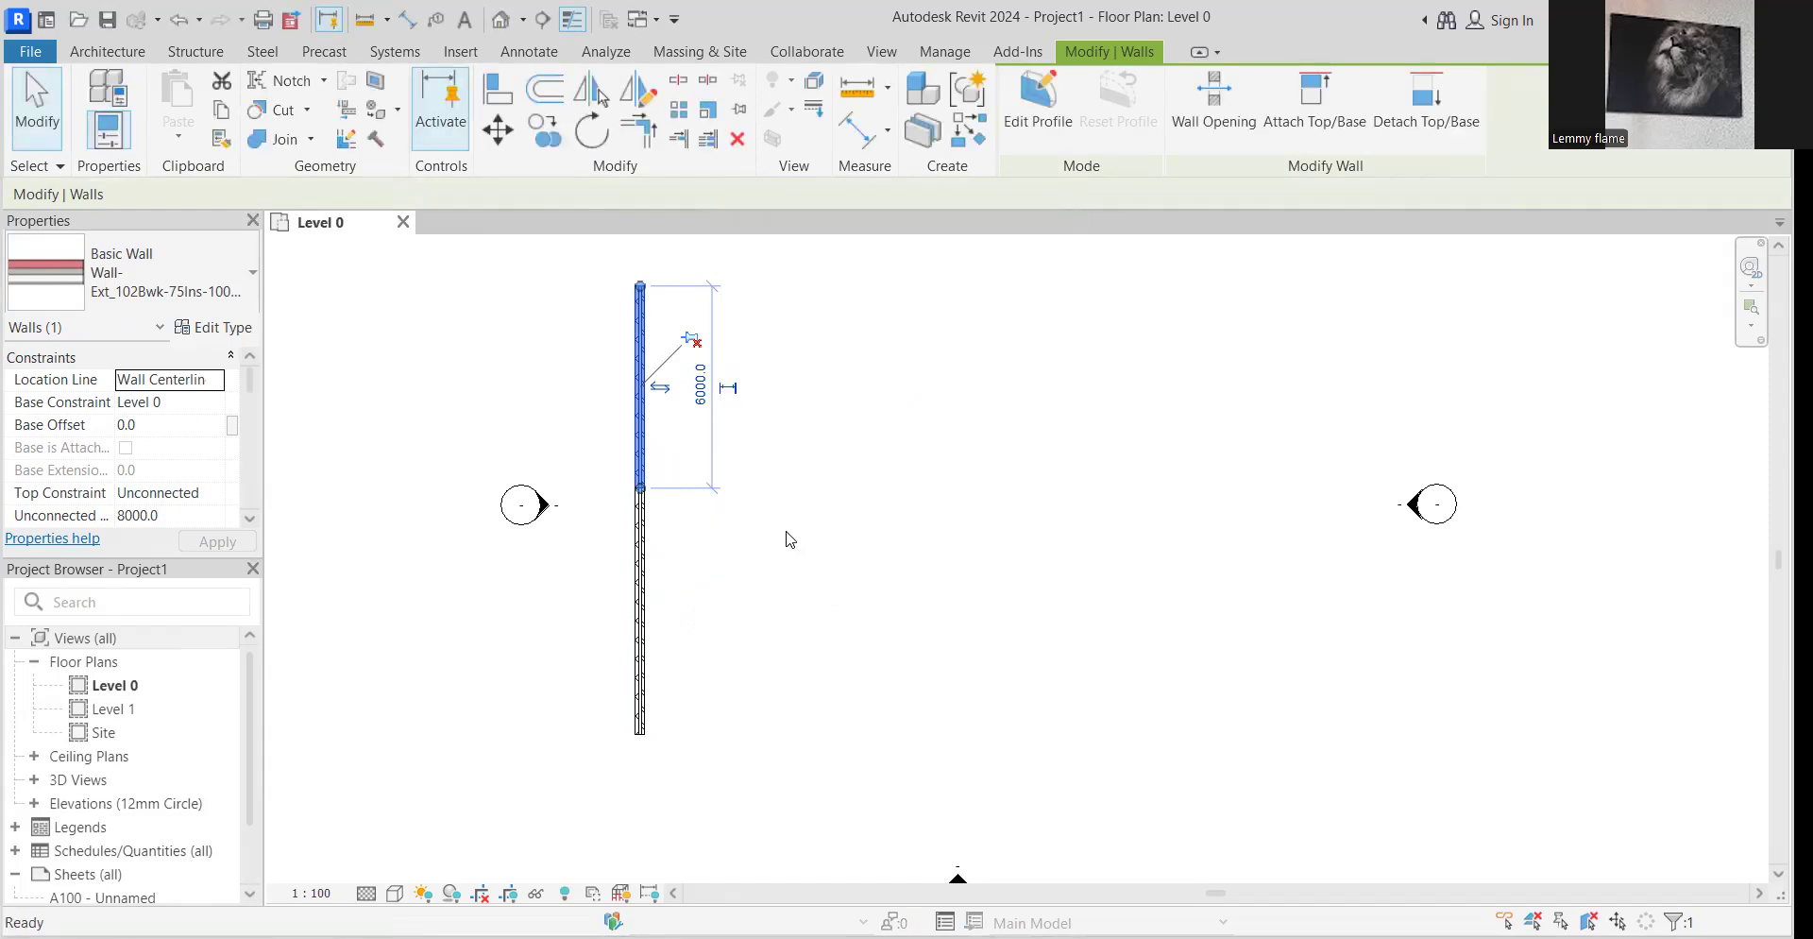
click(787, 532)
Step: Split the vertical wall with a 25 mm joint gap about 6087.5 mm below its upper end and examine the gap
scroll(786, 532, down, 2)
scroll(740, 445, up, 3)
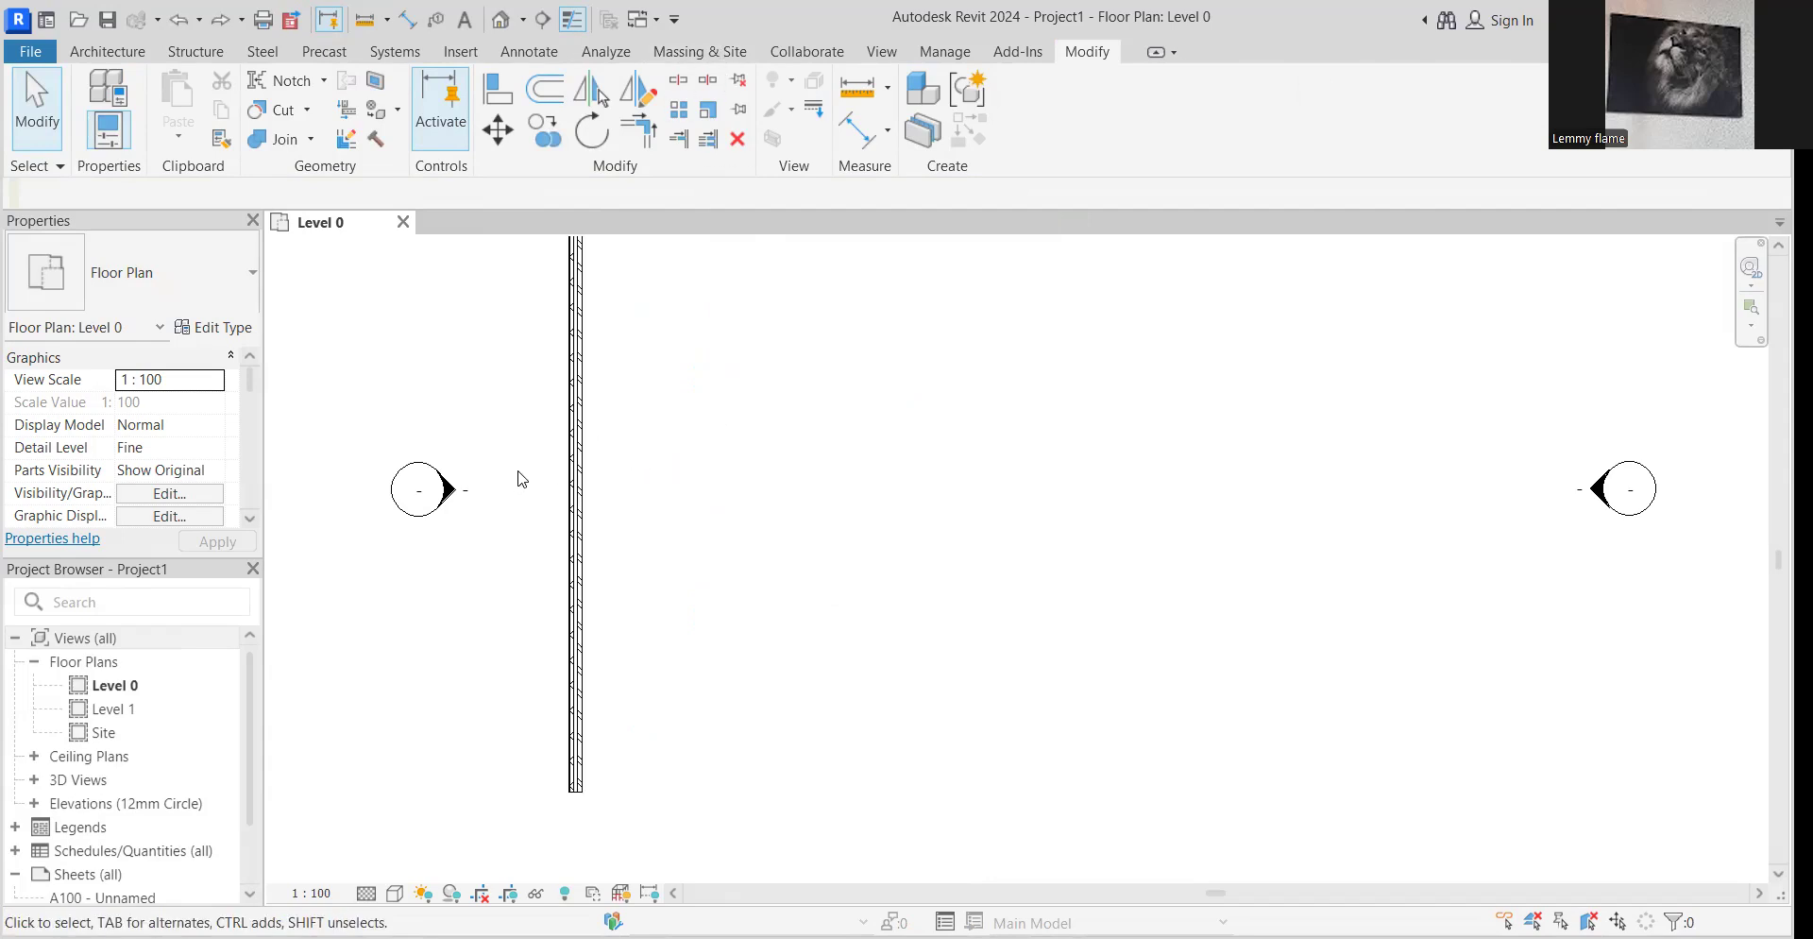
scroll(619, 433, down, 3)
click(597, 445)
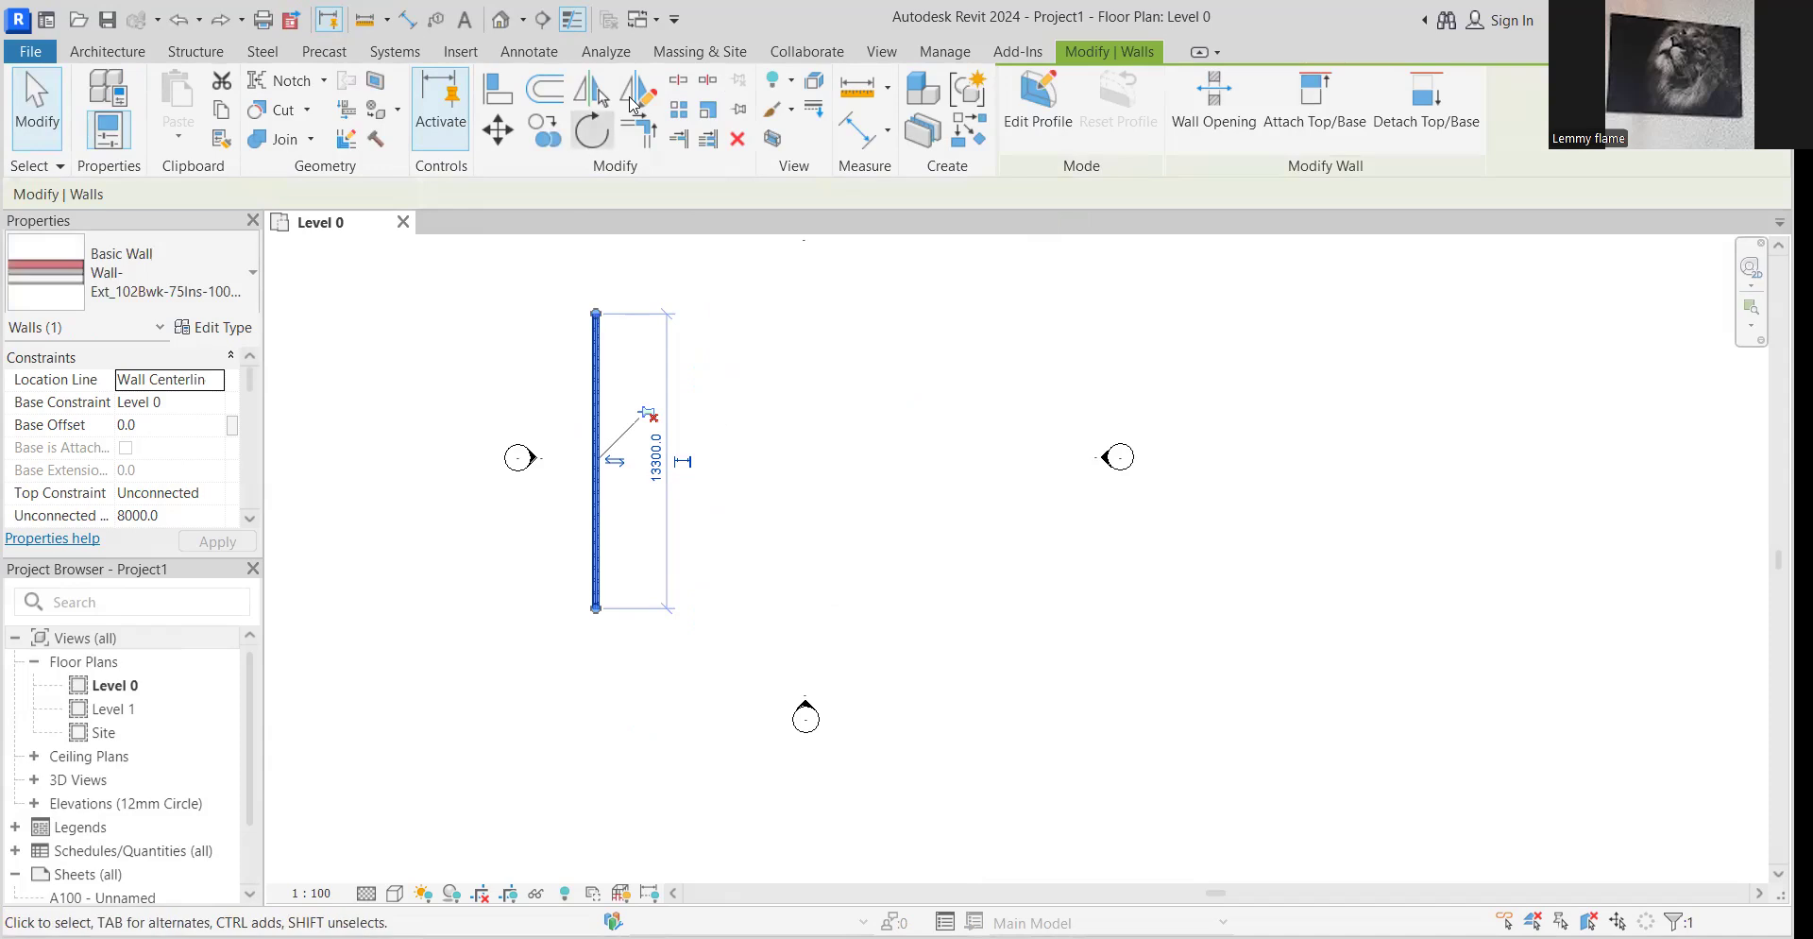
click(707, 82)
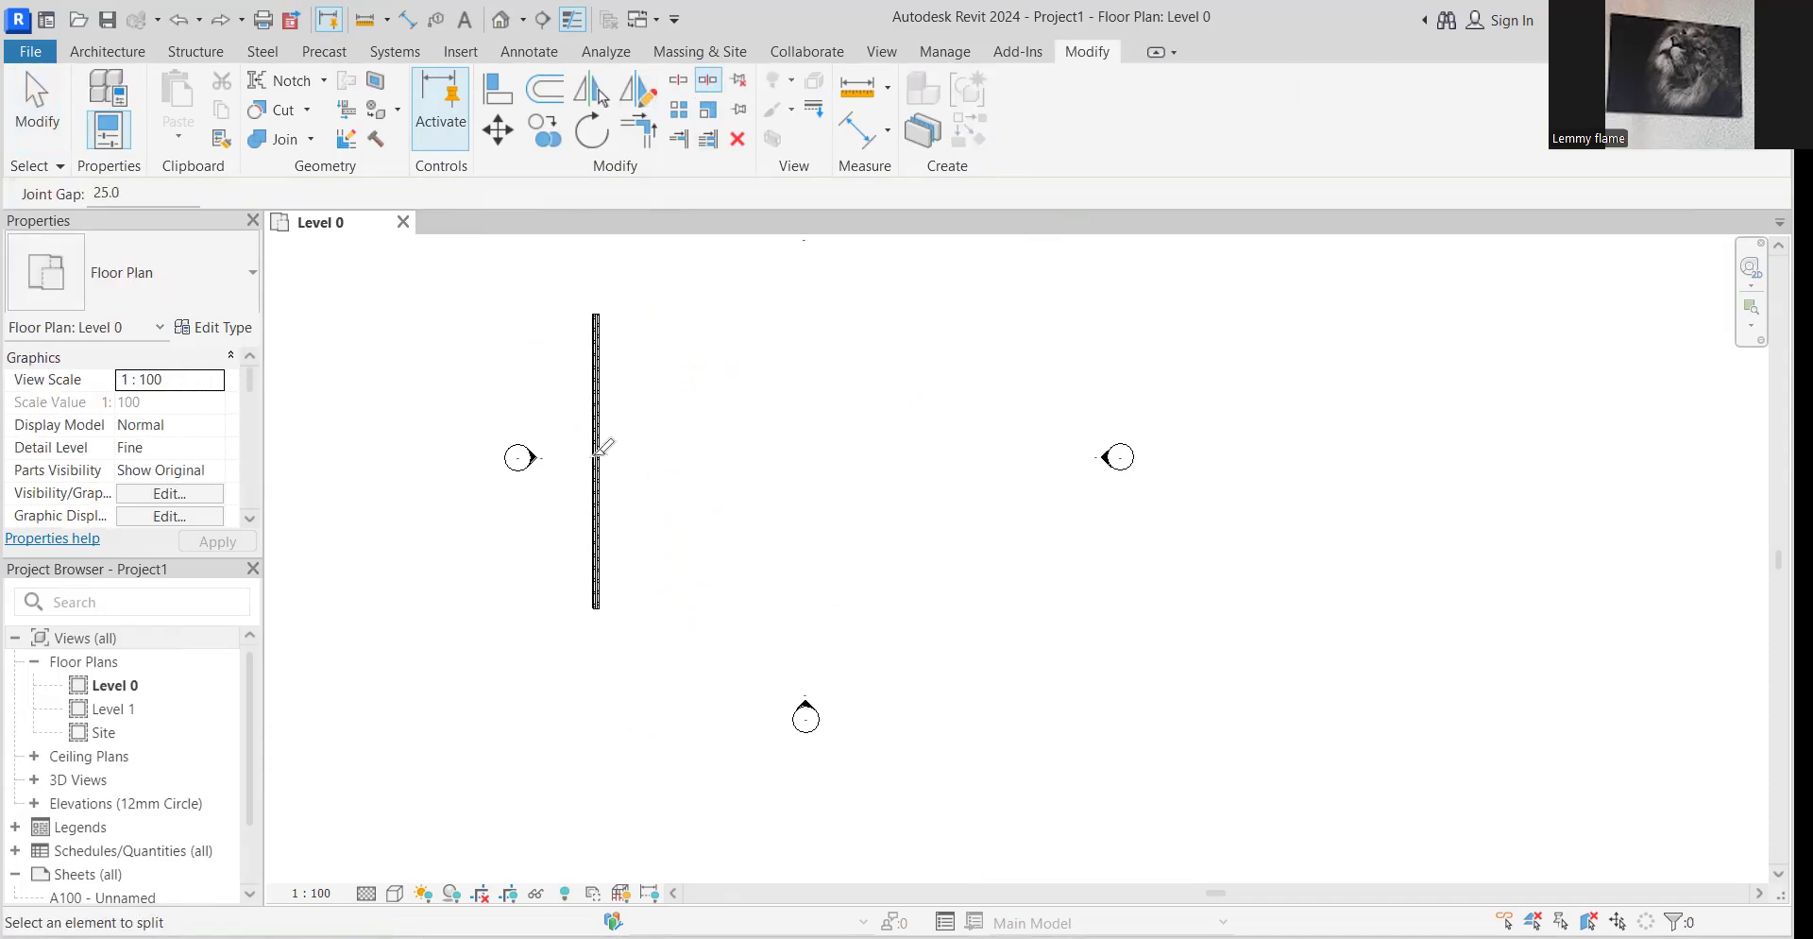
click(598, 439)
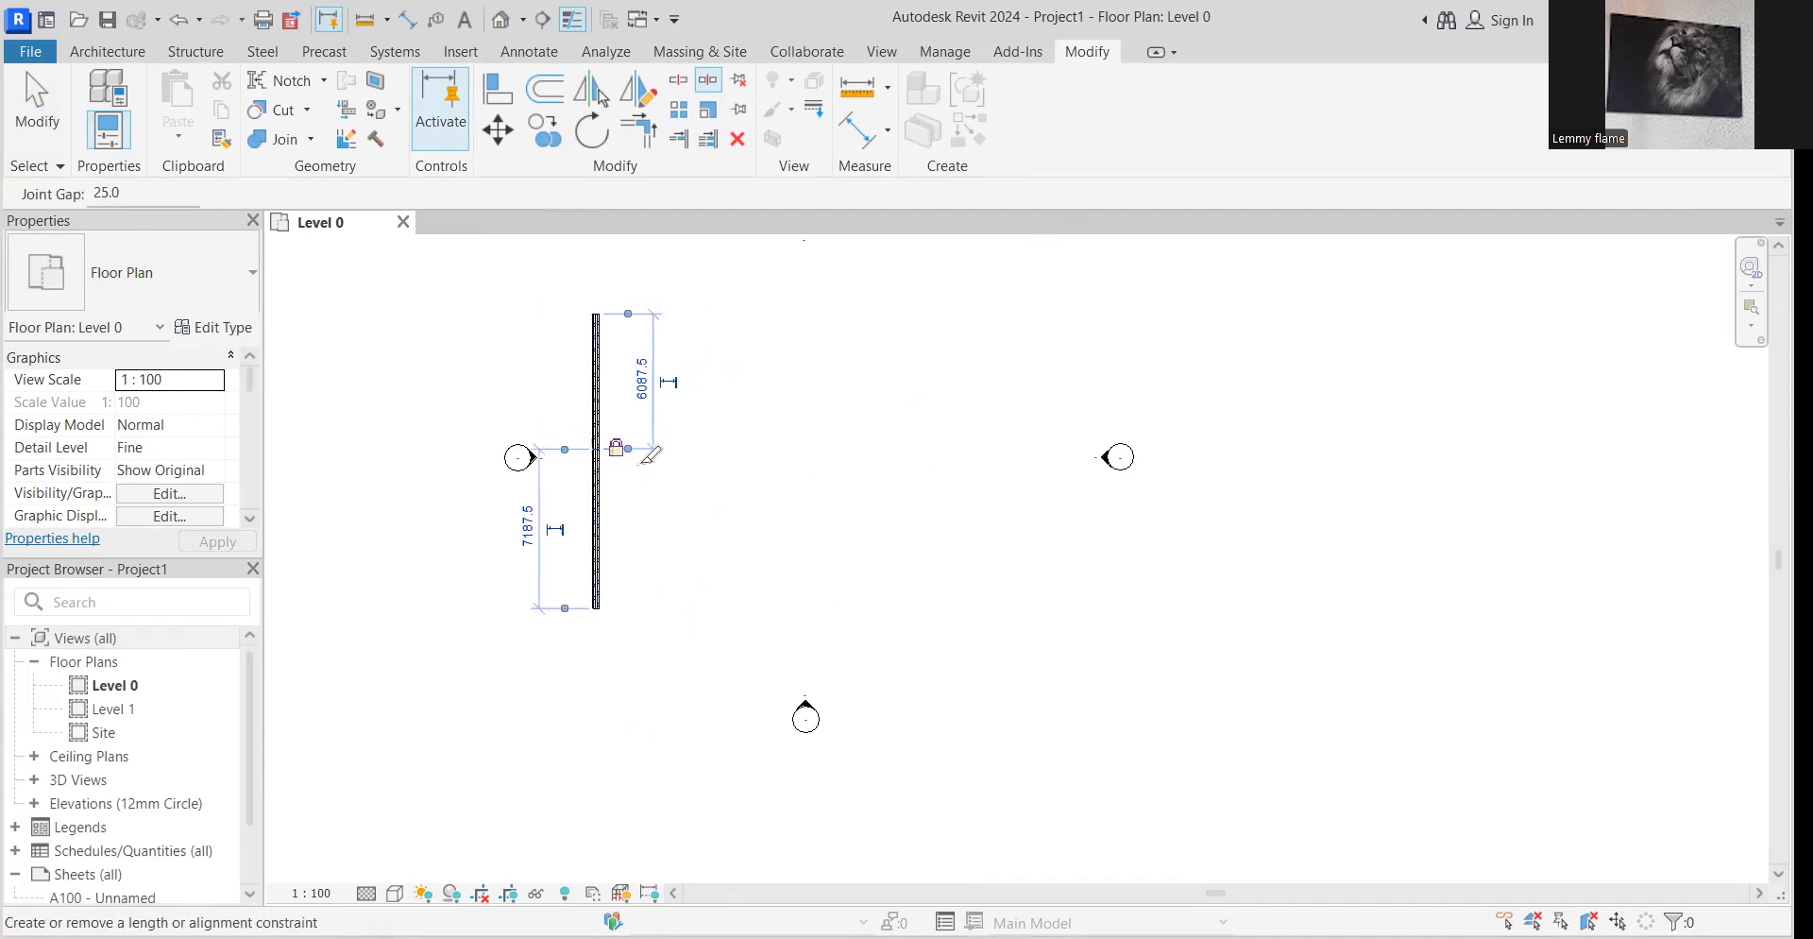
scroll(548, 435, up, 5)
scroll(546, 433, up, 6)
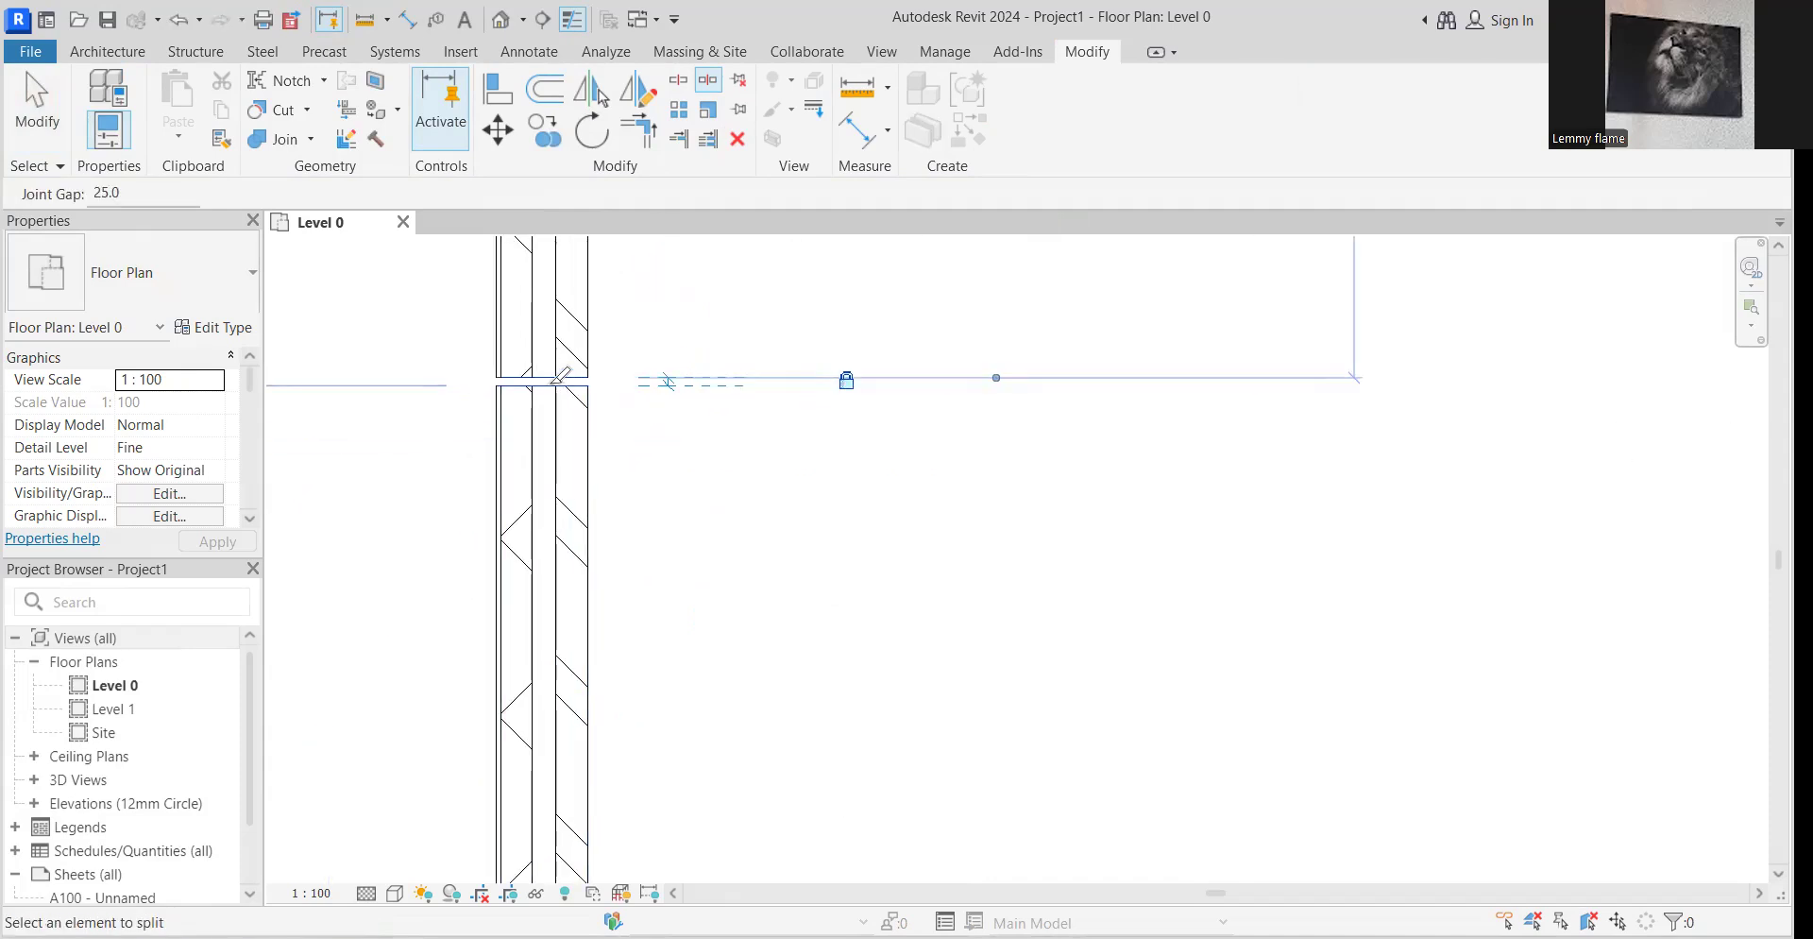
scroll(541, 388, down, 6)
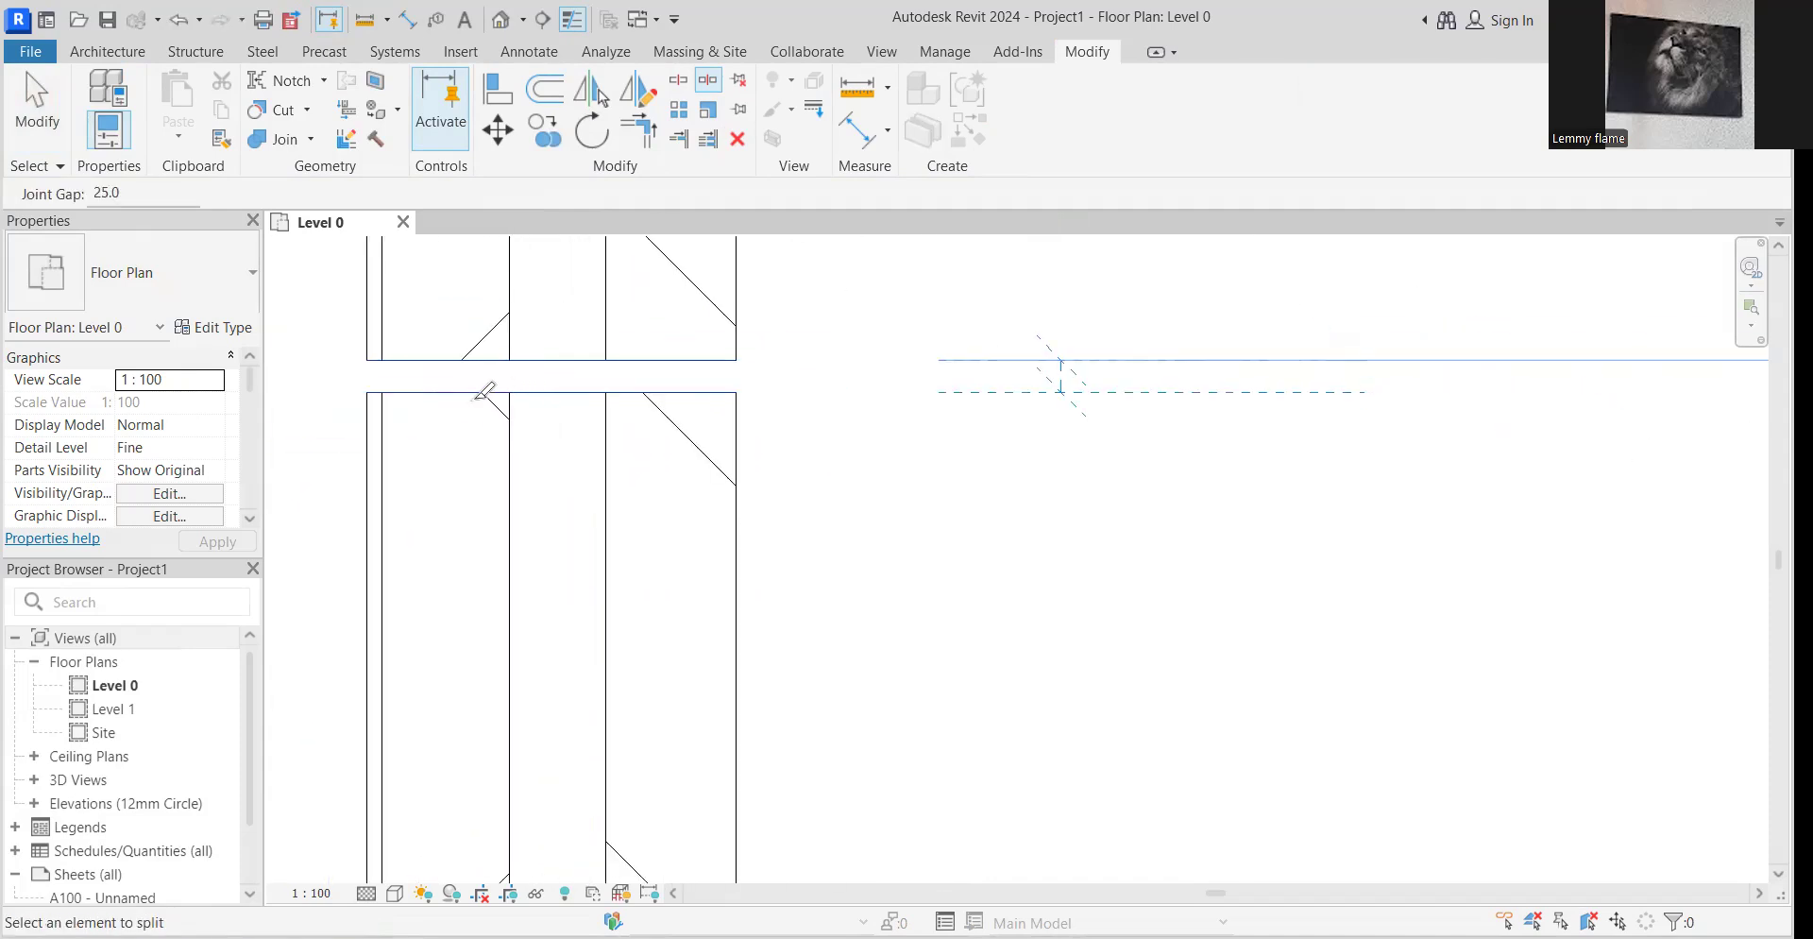
scroll(484, 378, down, 6)
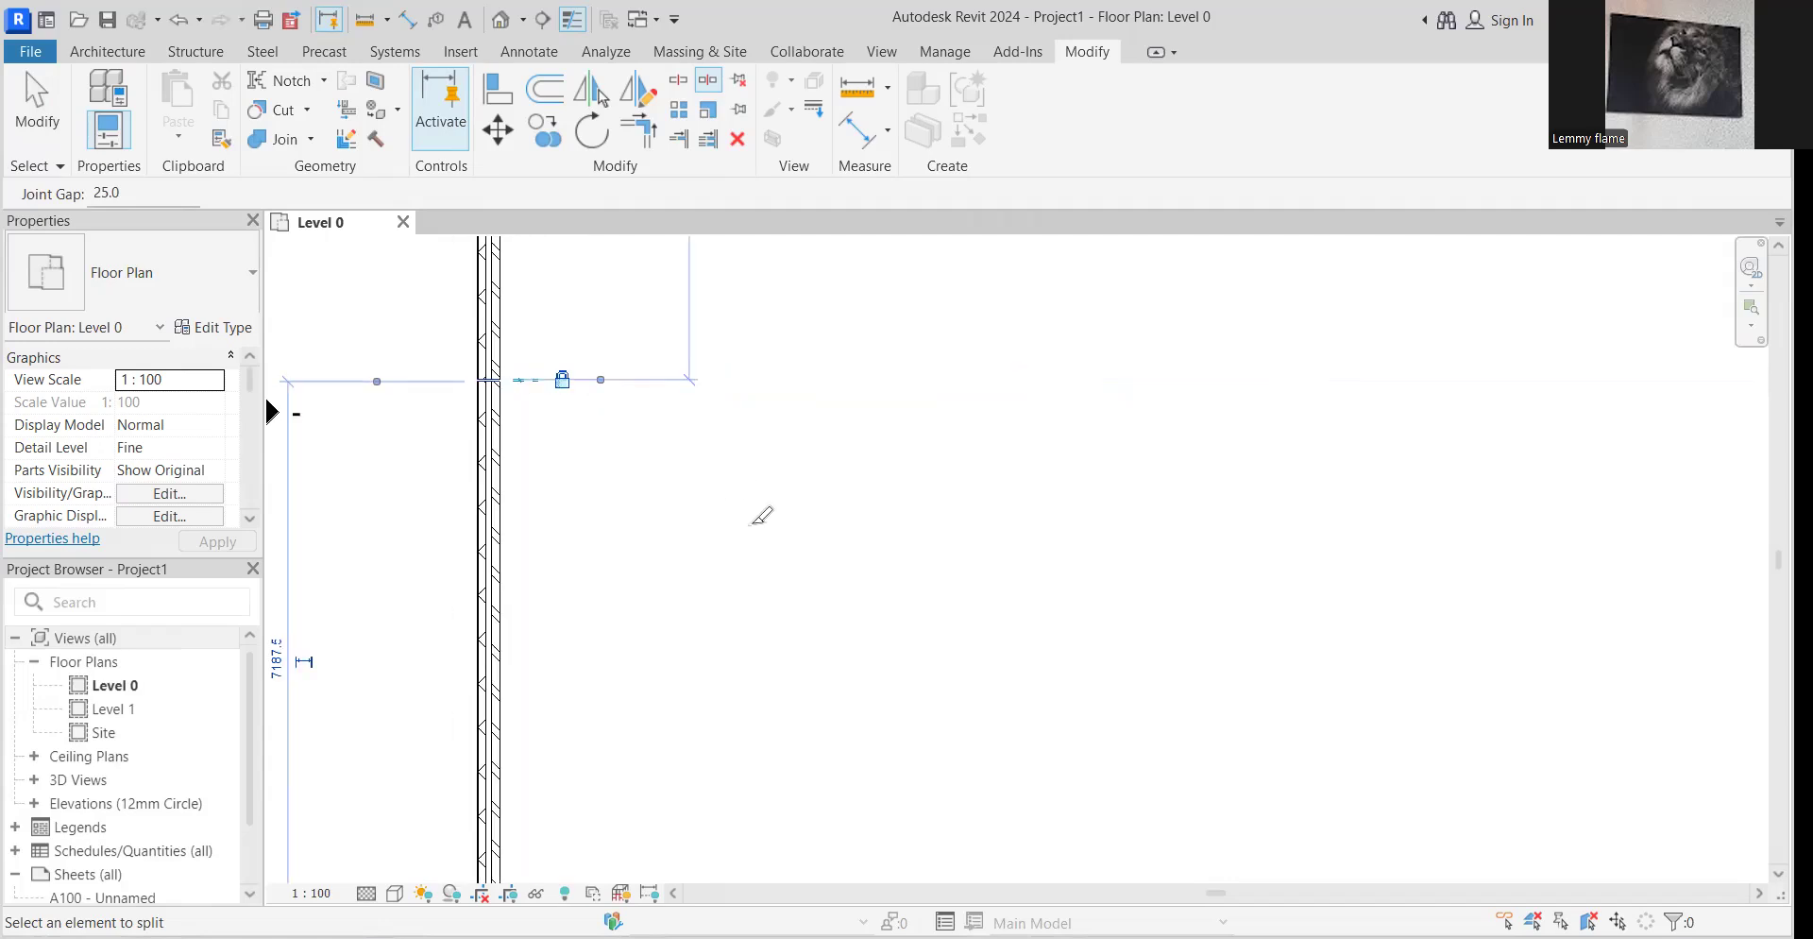
scroll(756, 565, down, 5)
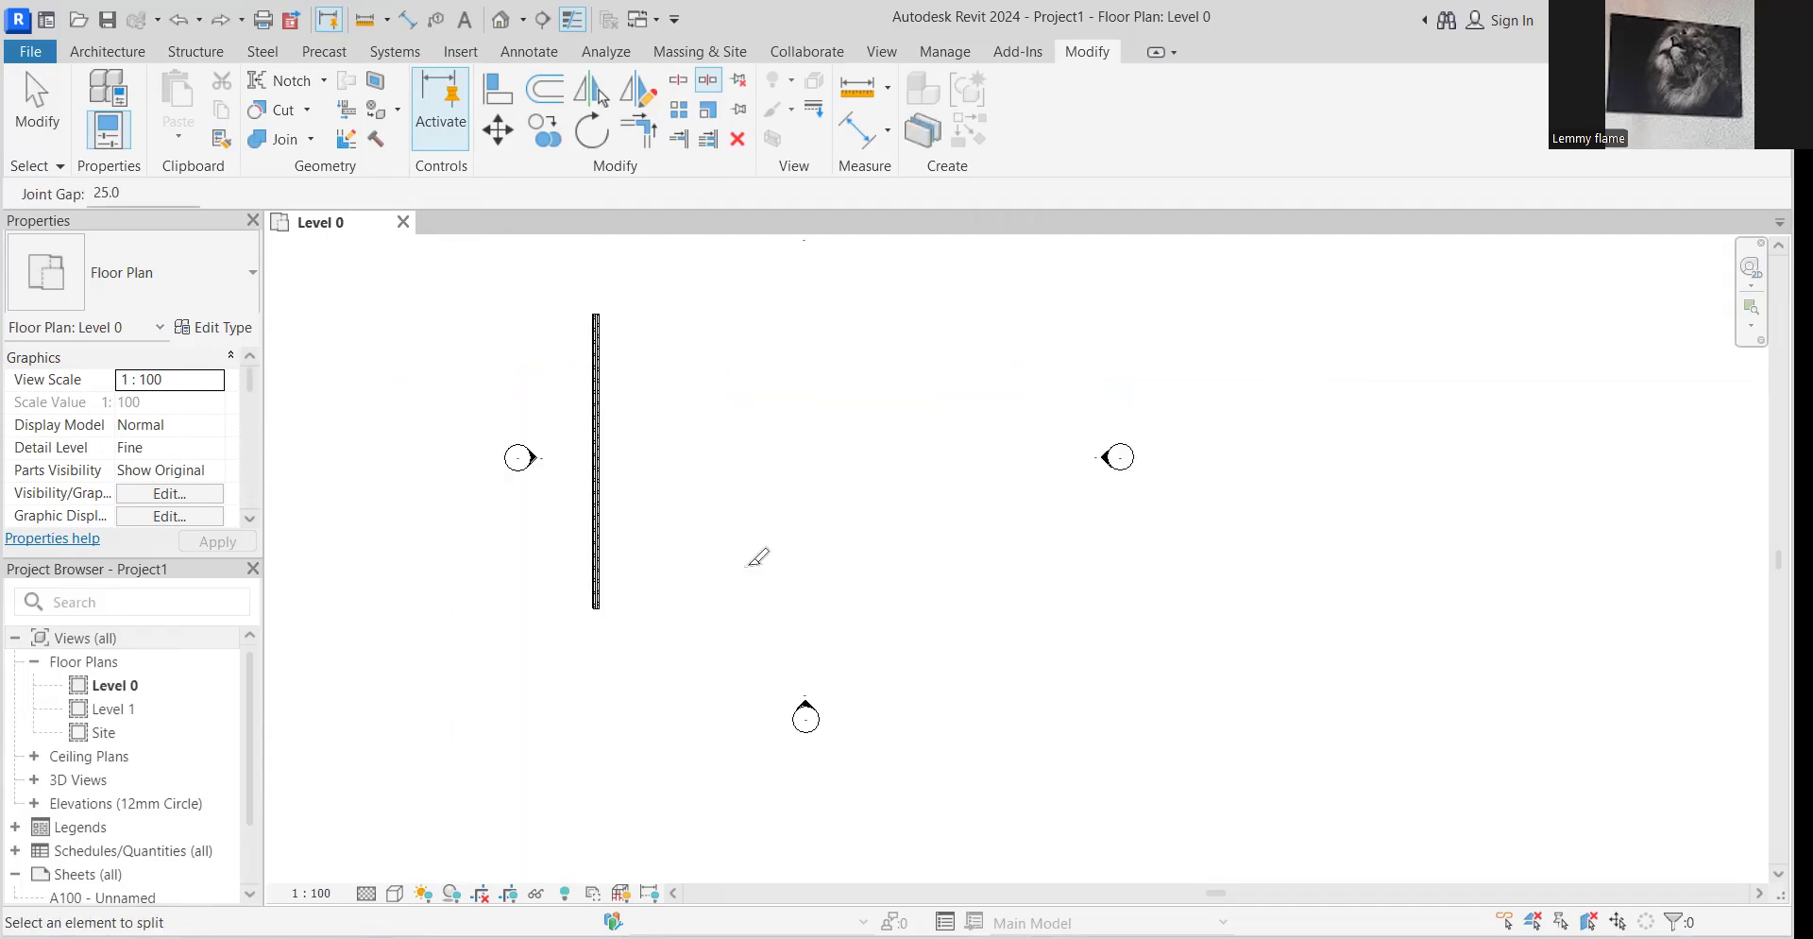
key(Escape)
Step: Pin the vertical wall in place and try to move it
scroll(718, 597, down, 3)
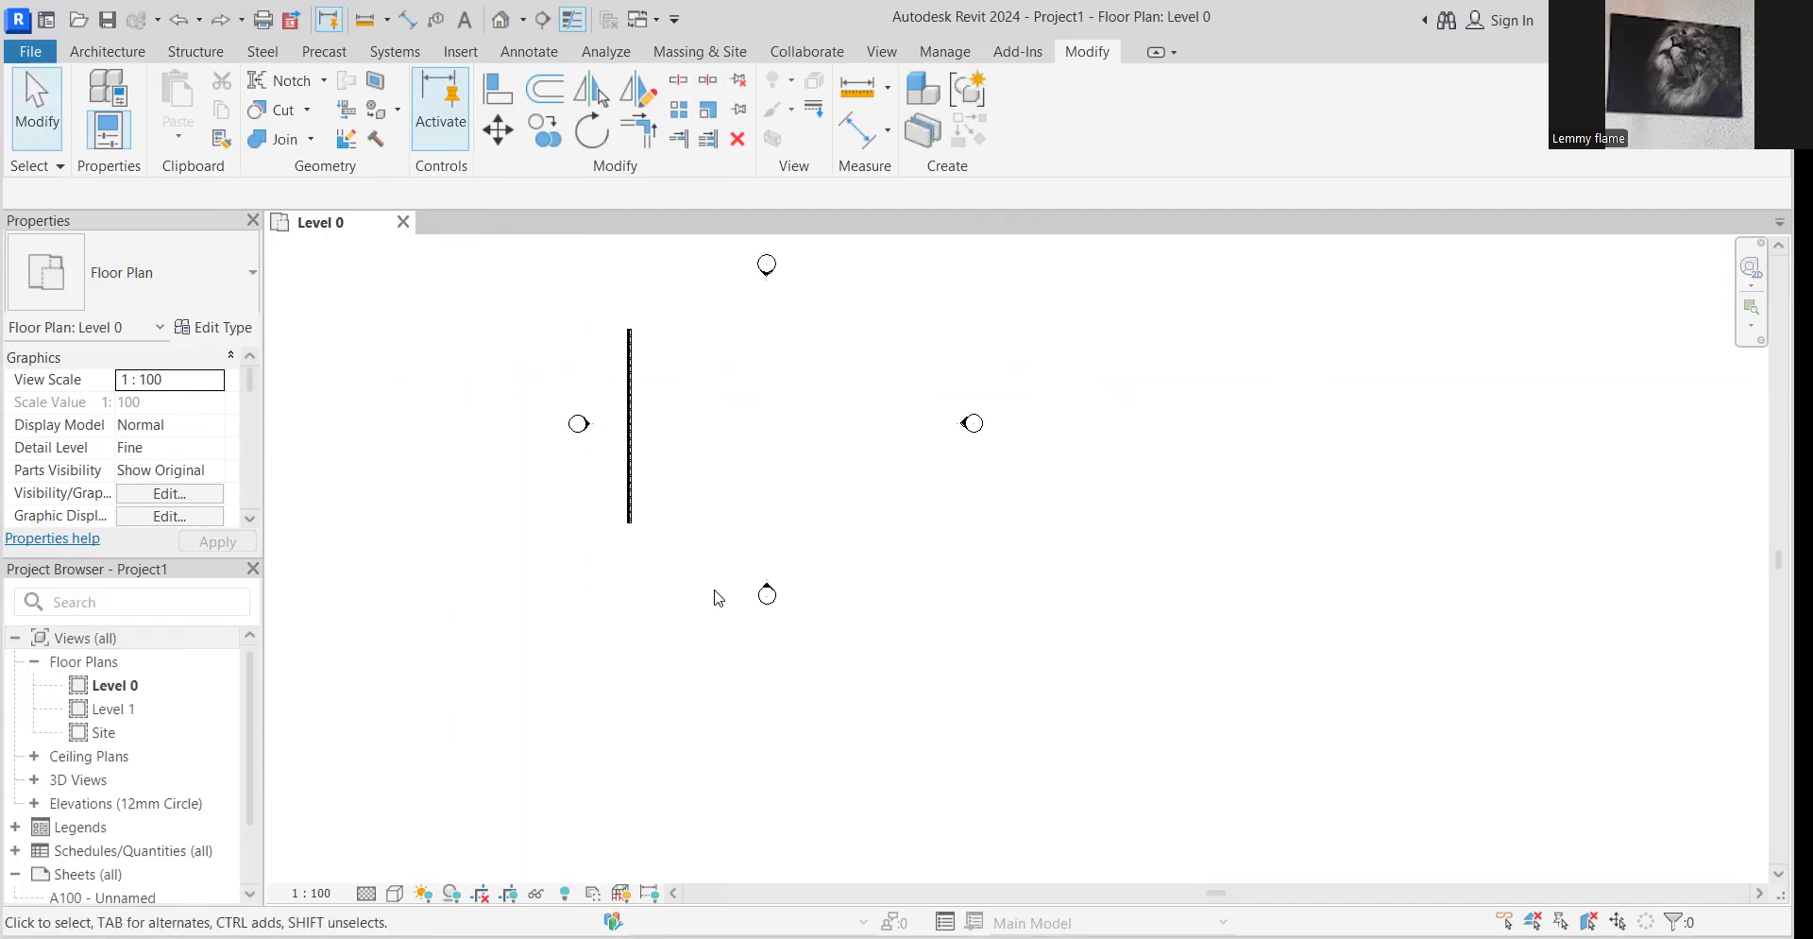
click(631, 442)
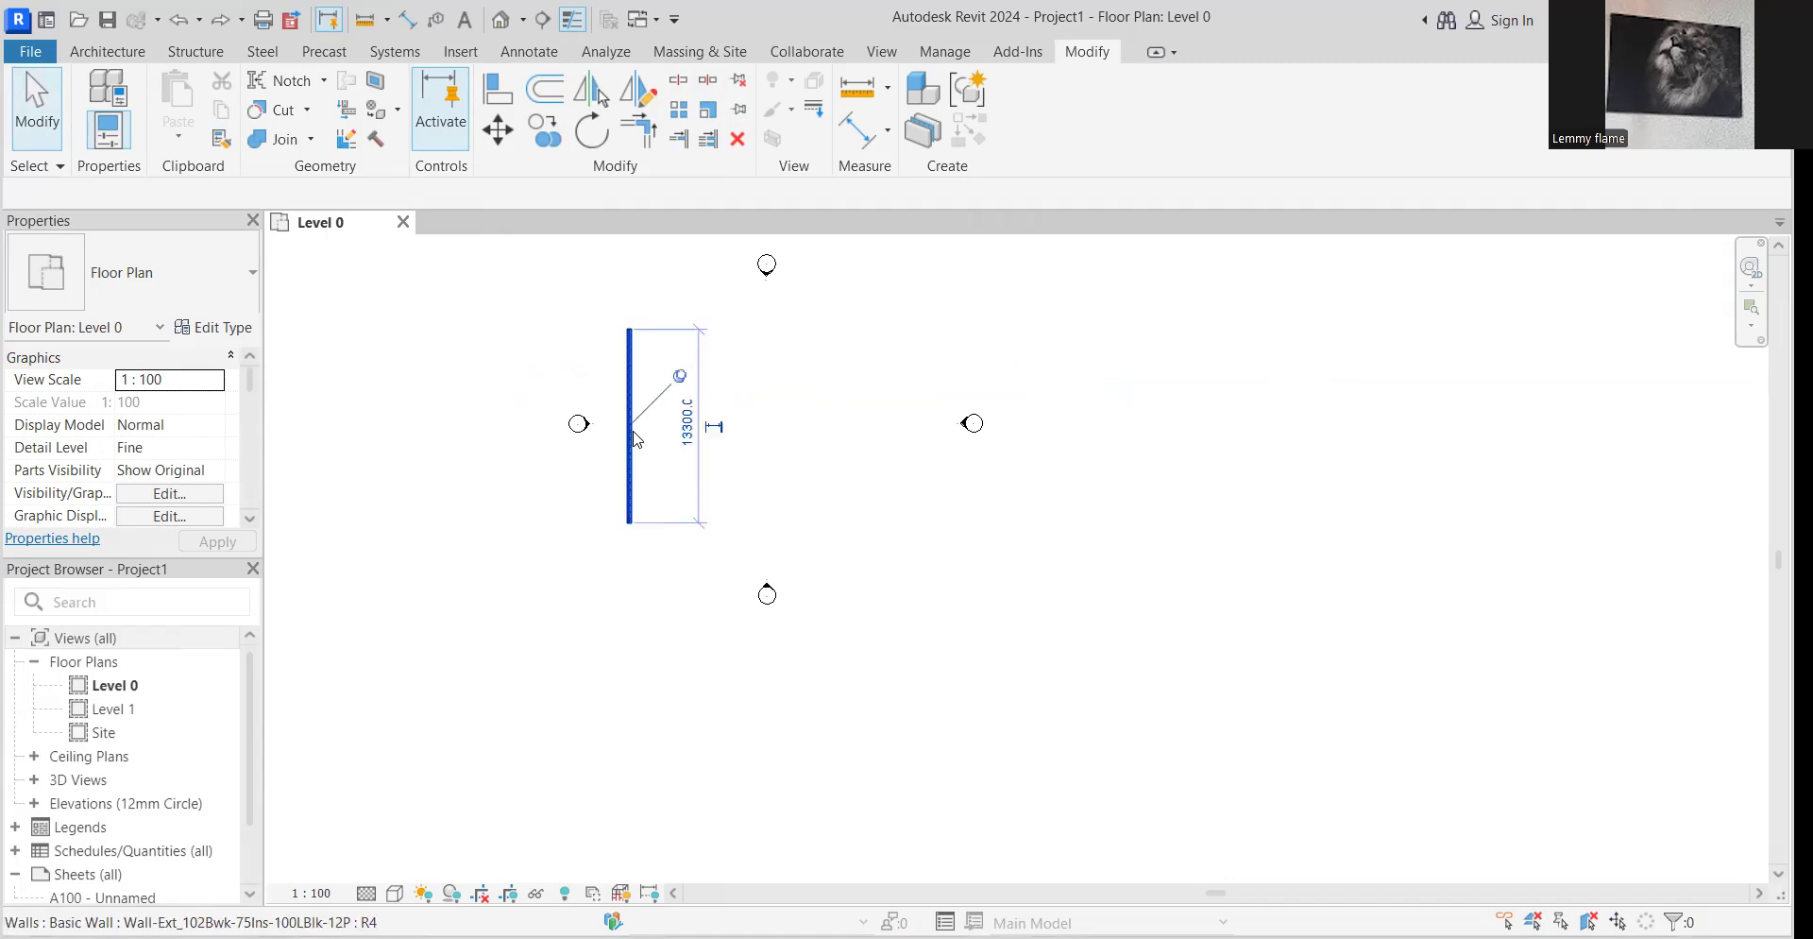
click(787, 450)
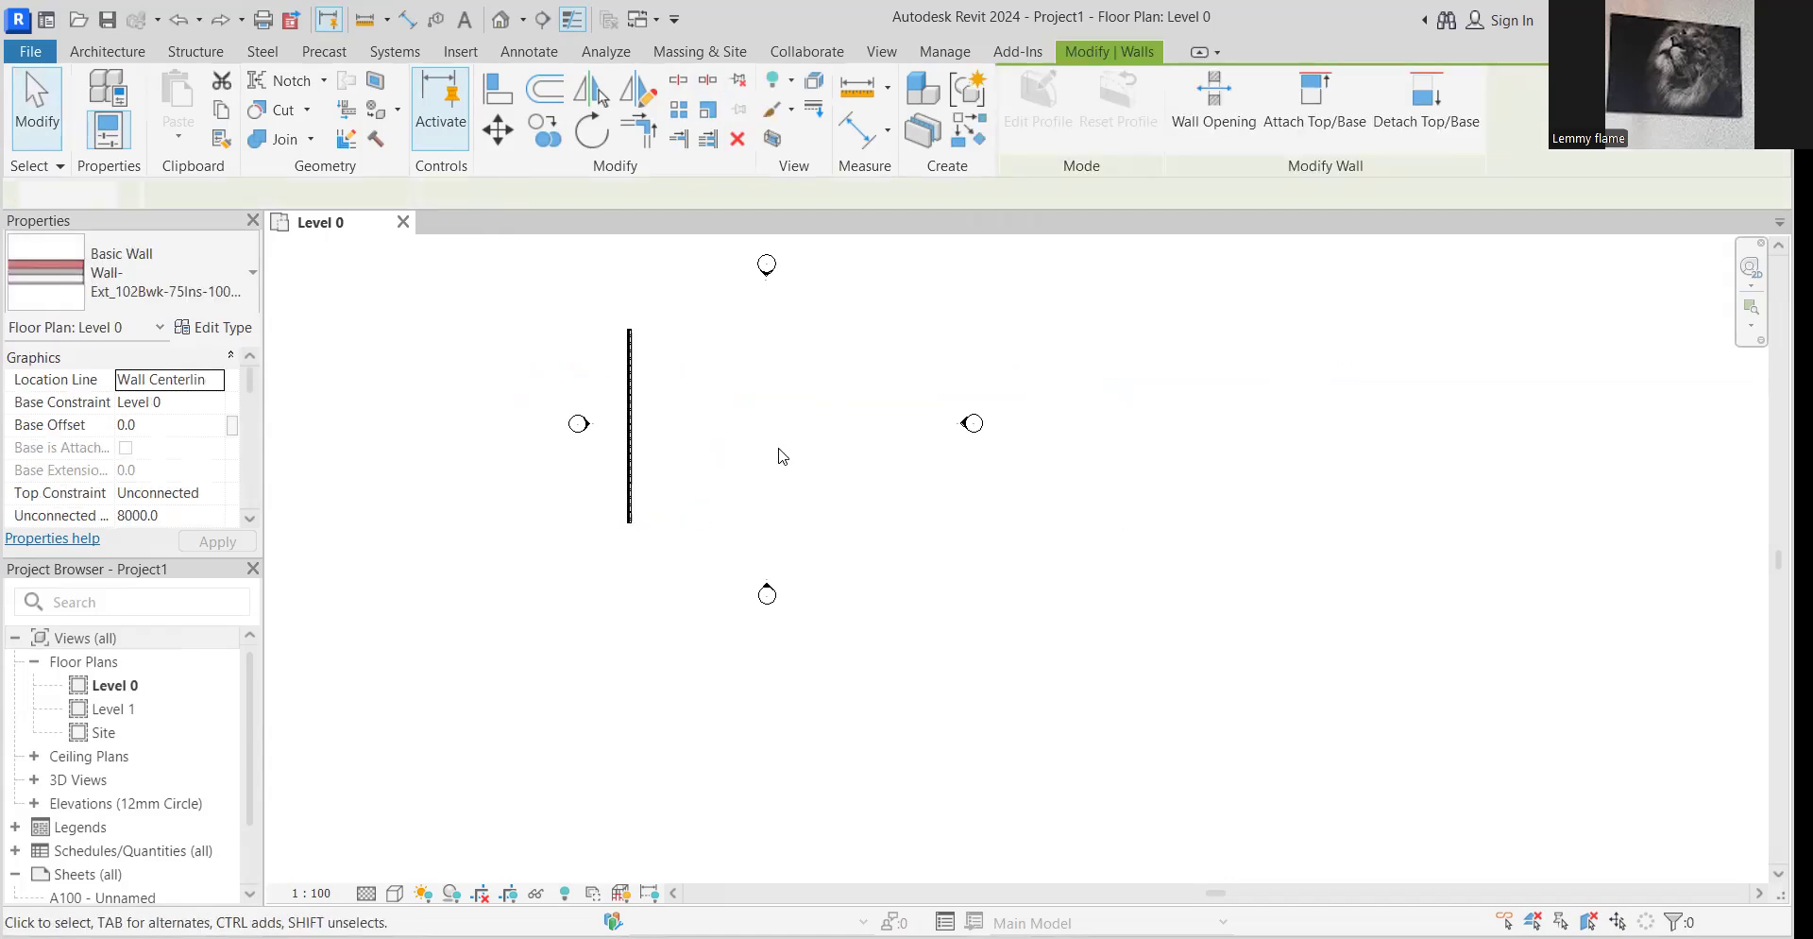
click(656, 397)
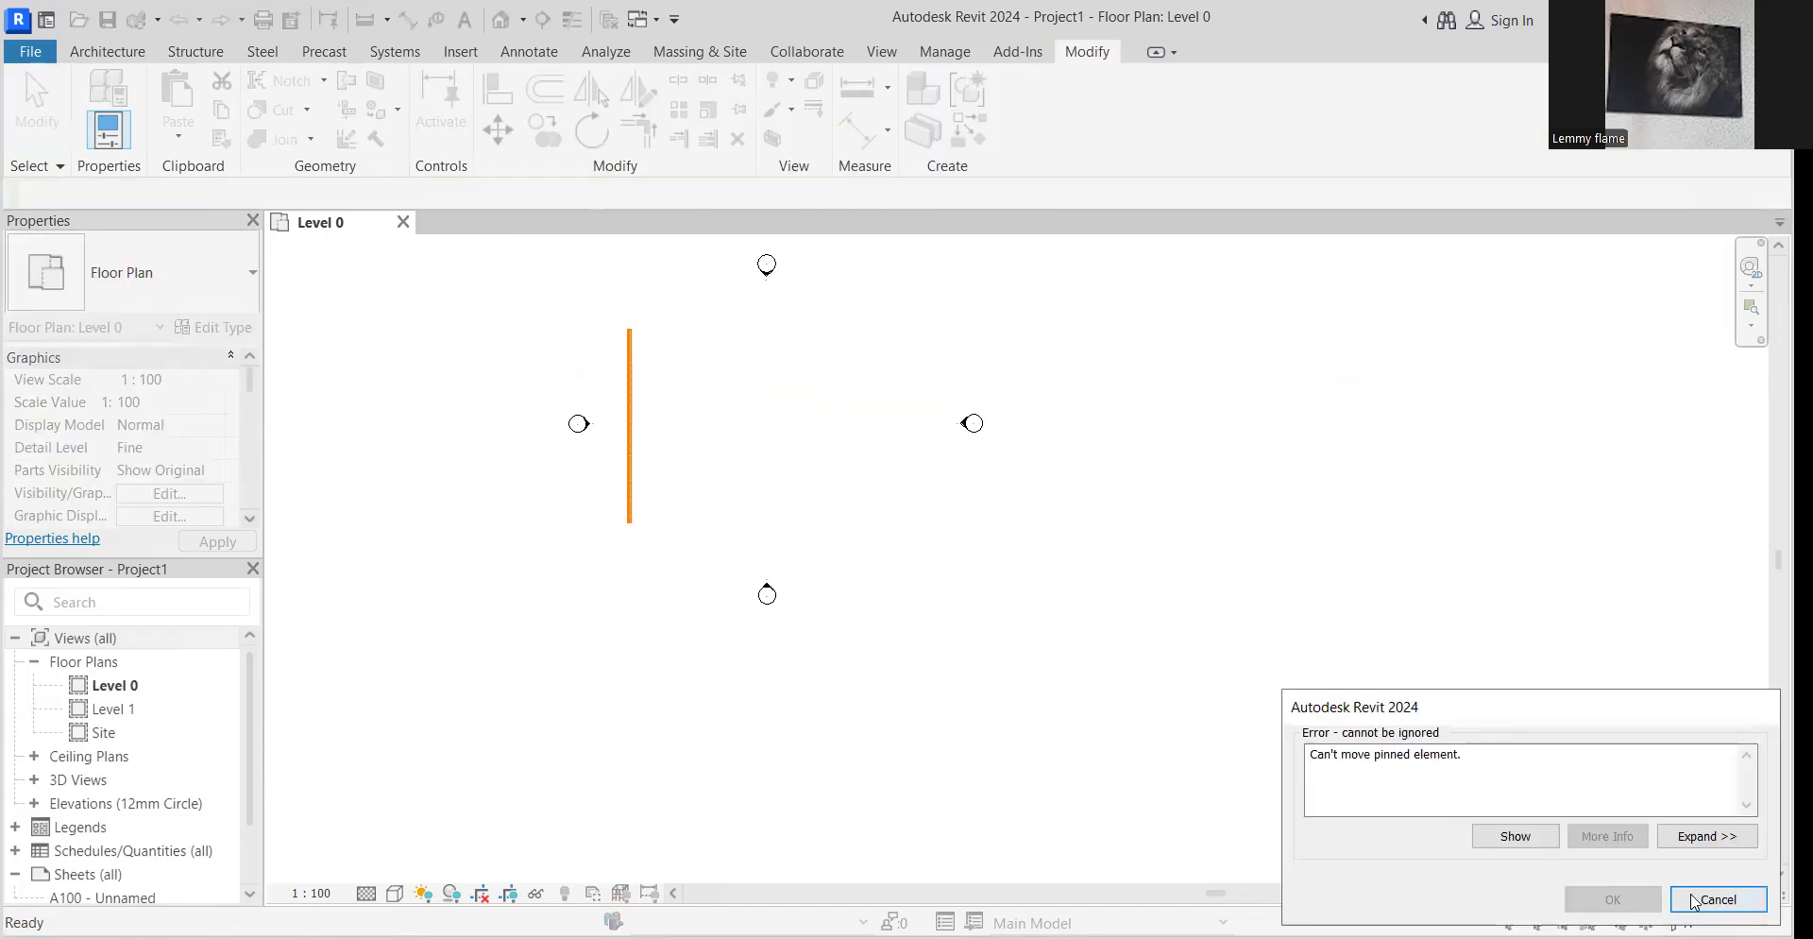
click(1708, 901)
Step: Draw a horizontal wall of the same type, about 13532 mm long, ending near the middle of the vertical wall
click(629, 357)
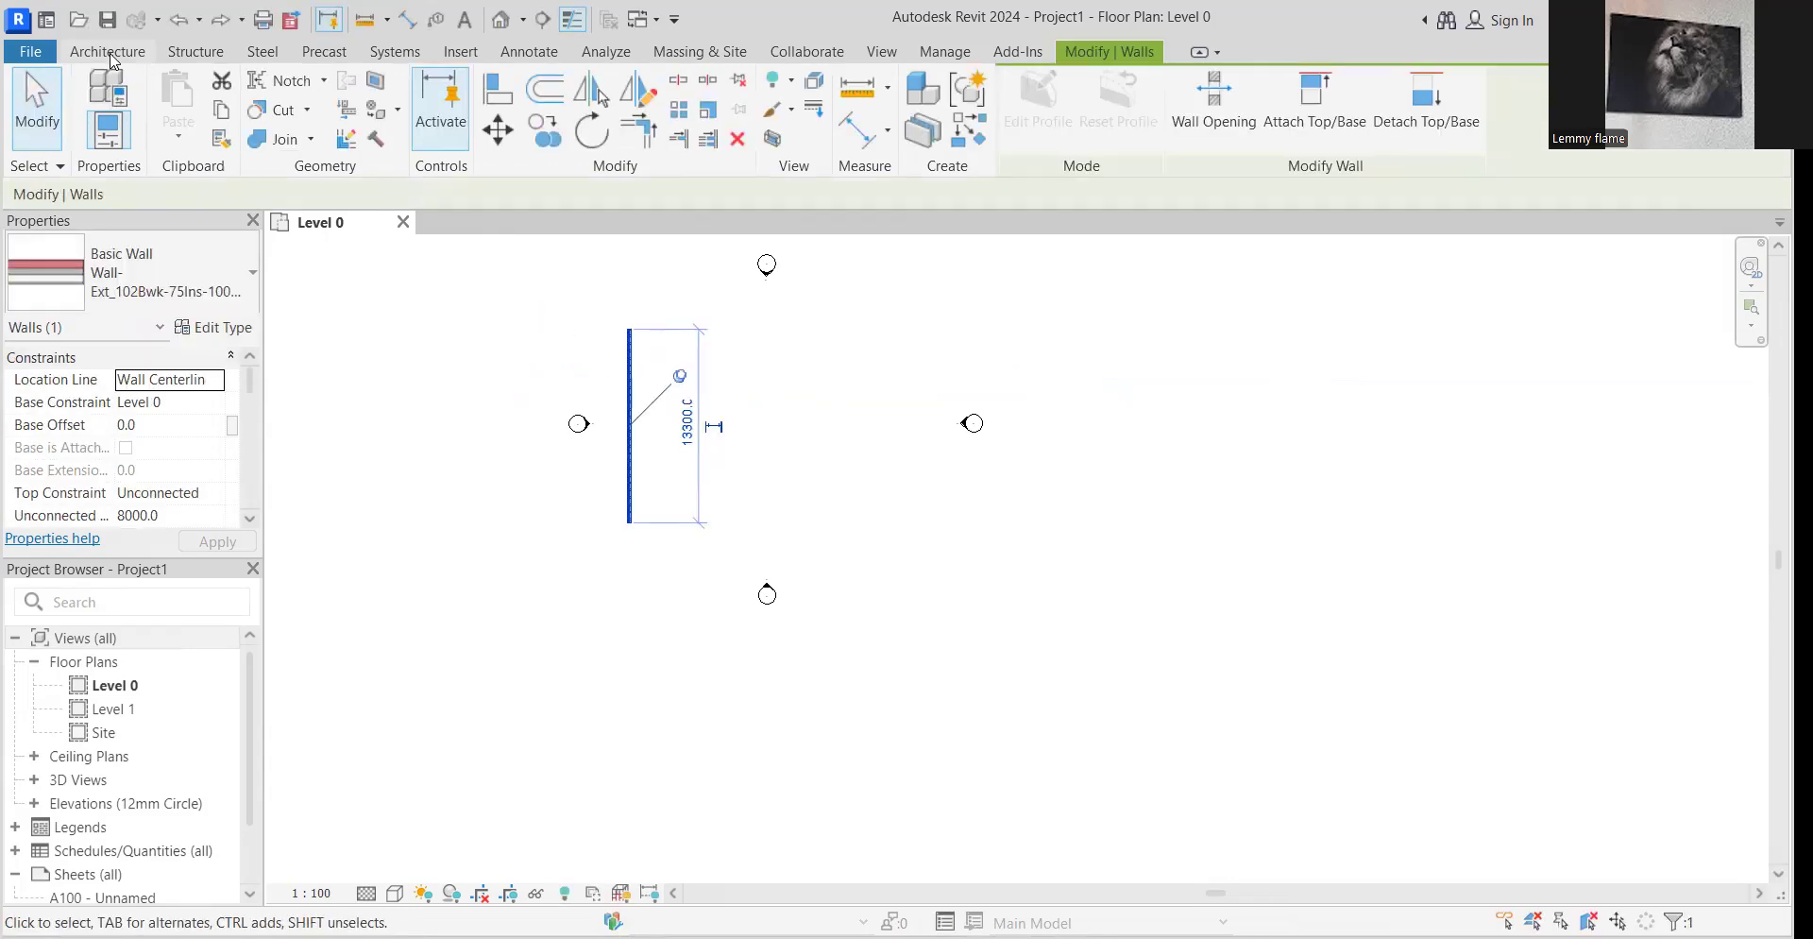
click(107, 51)
click(99, 137)
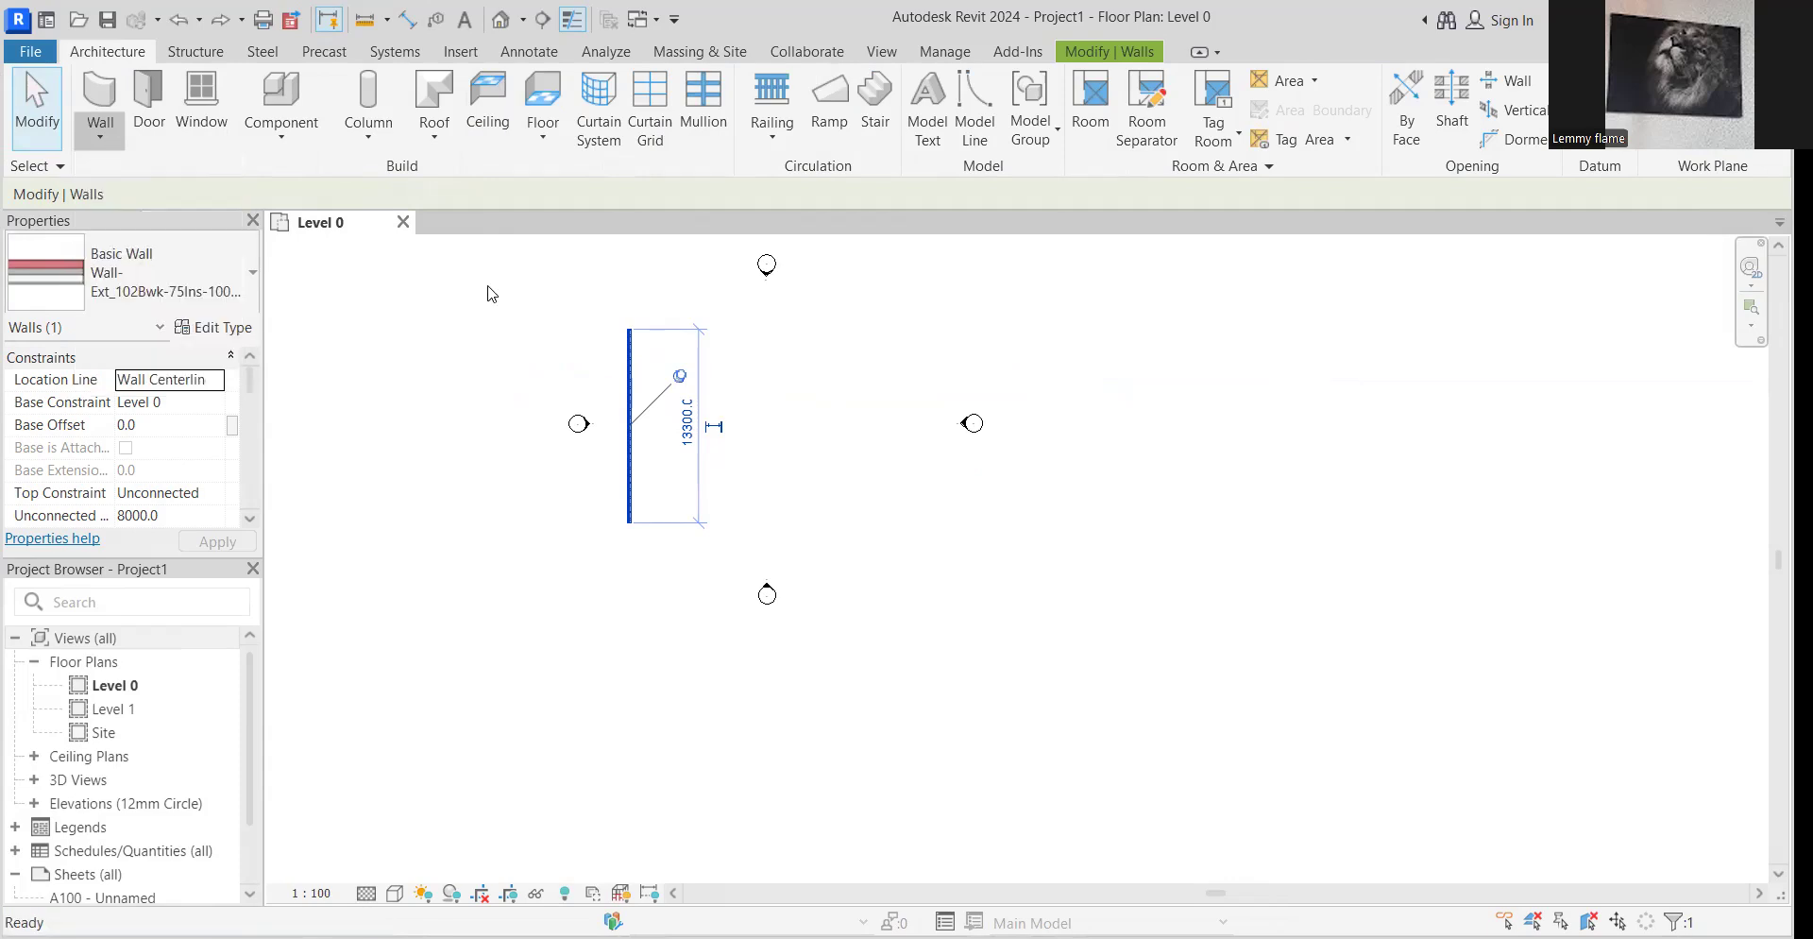
click(826, 416)
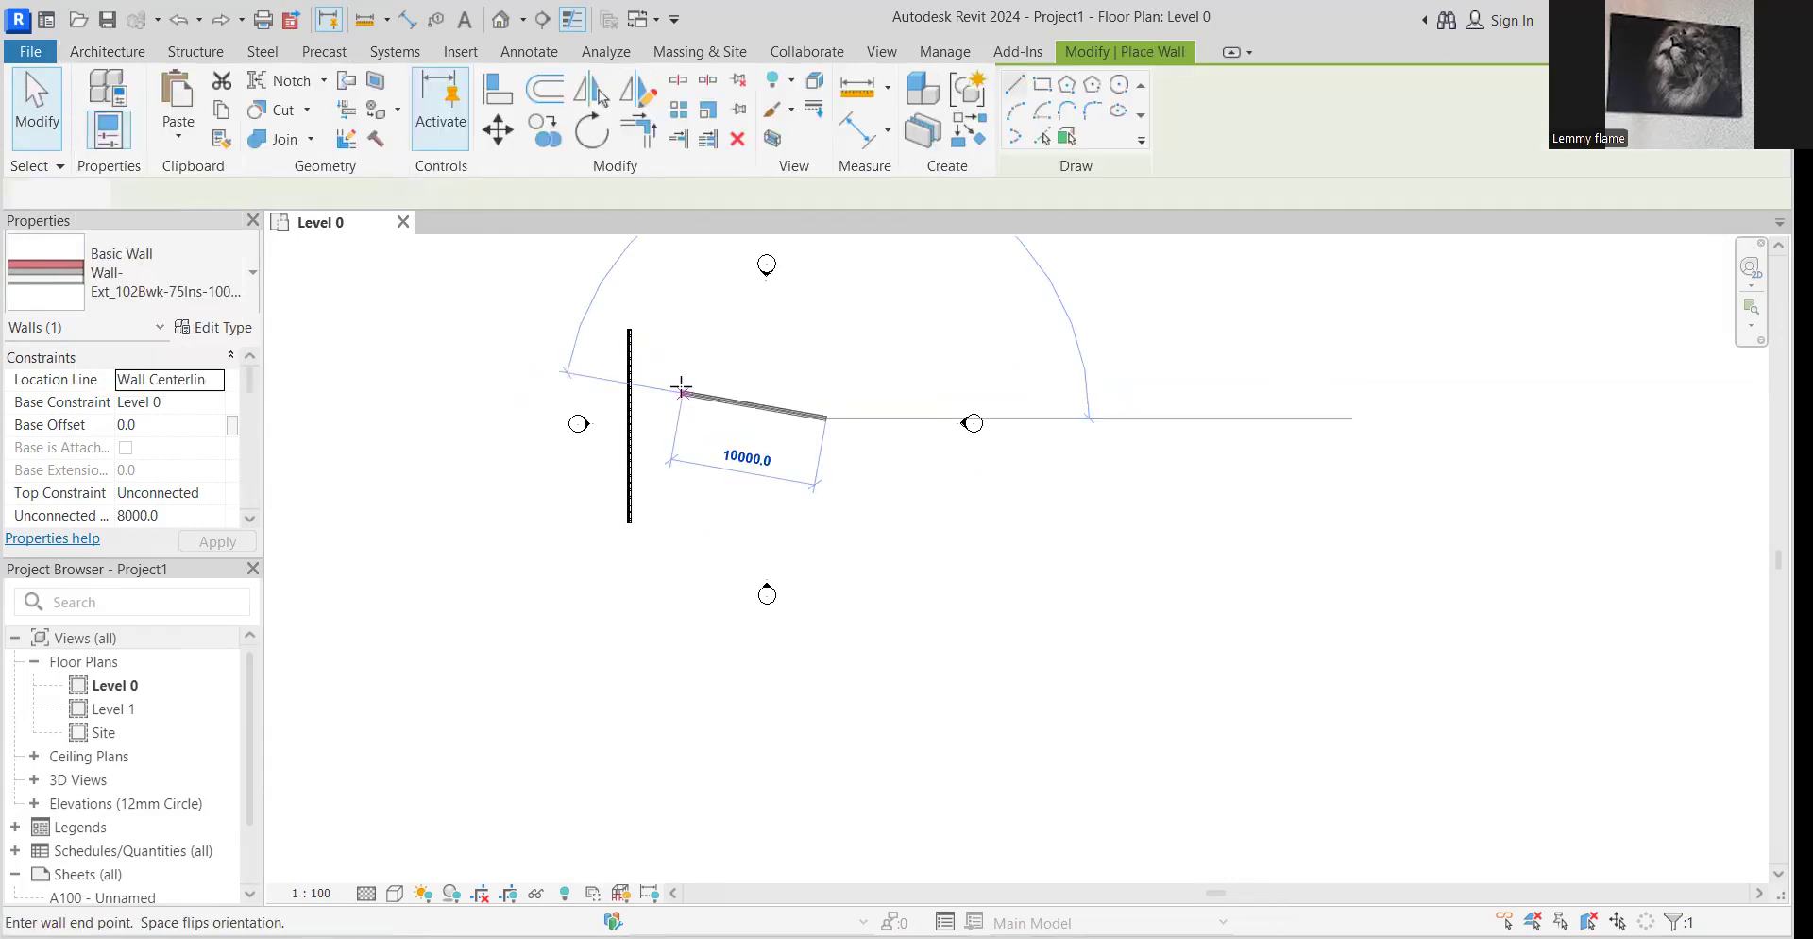
click(630, 416)
key(Escape)
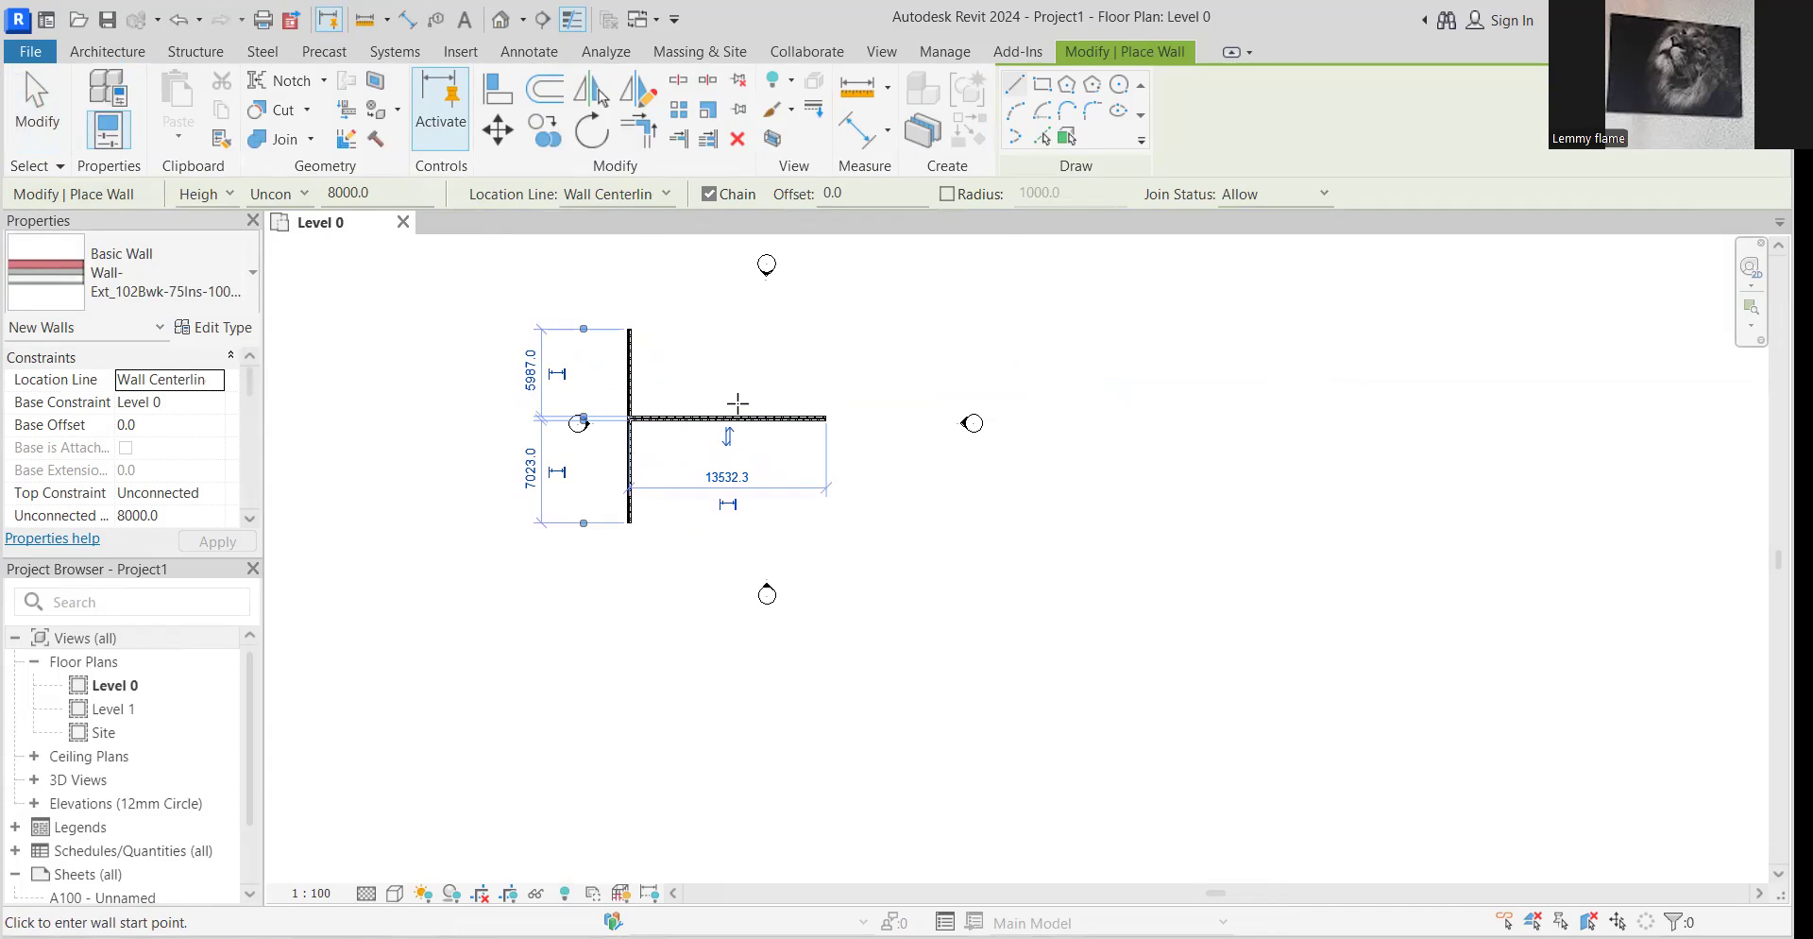
key(Escape)
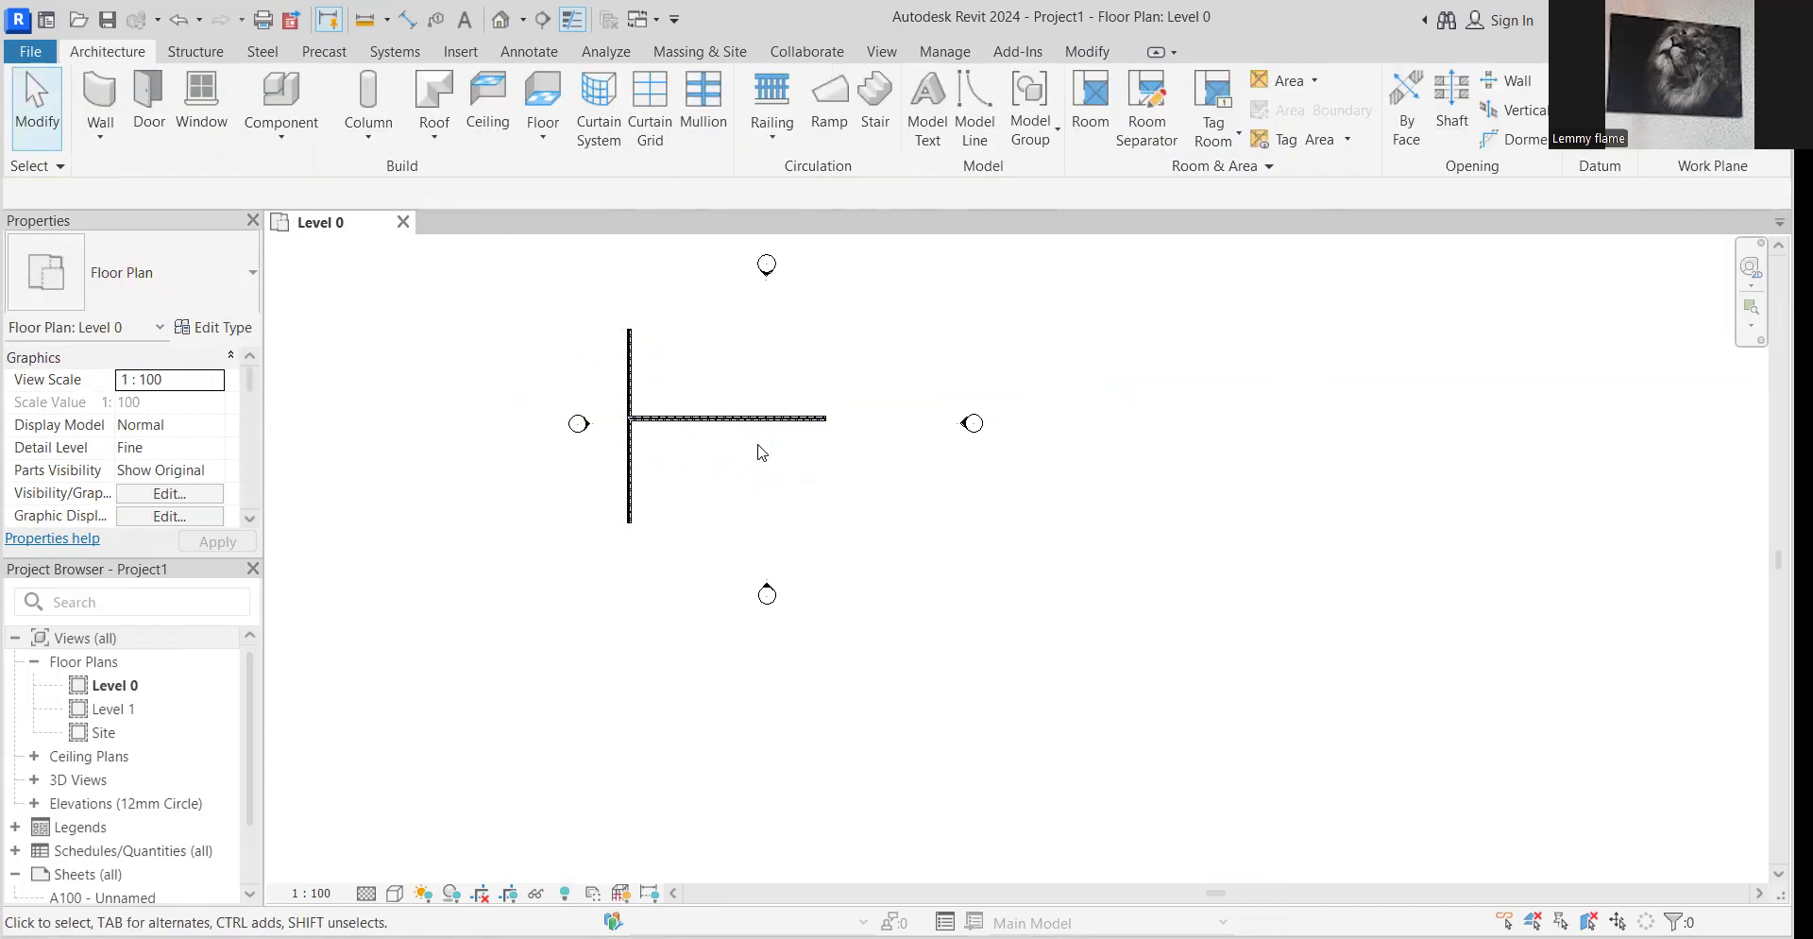
click(640, 382)
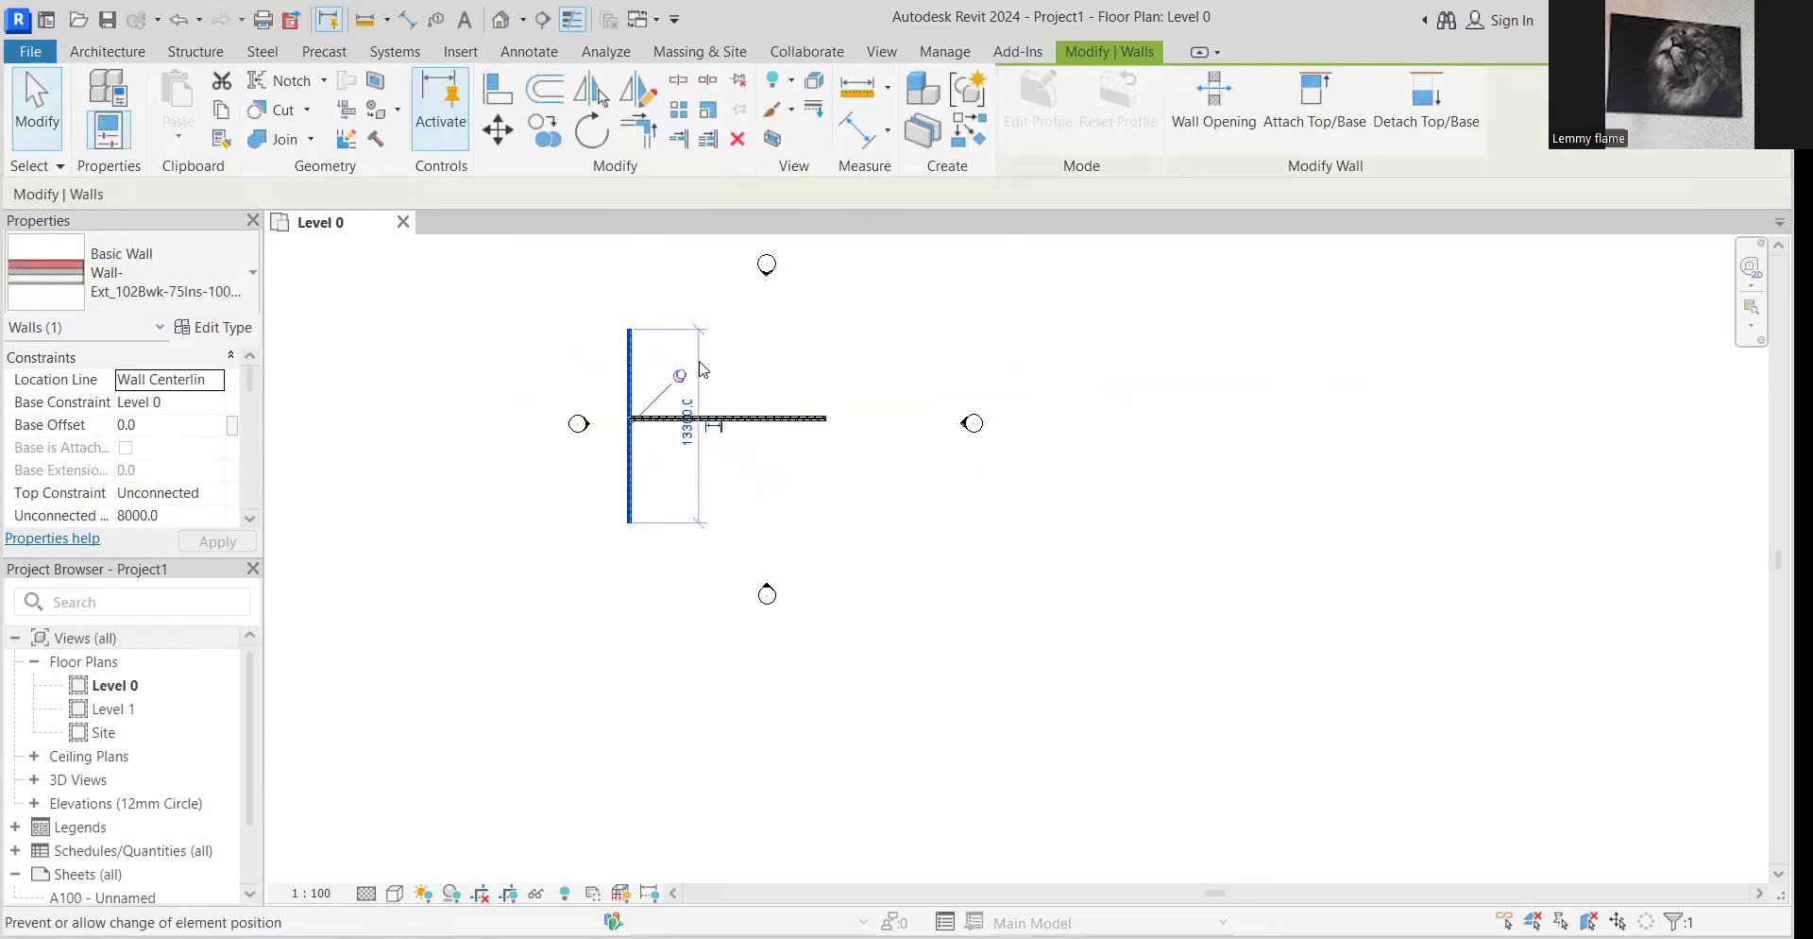
click(679, 142)
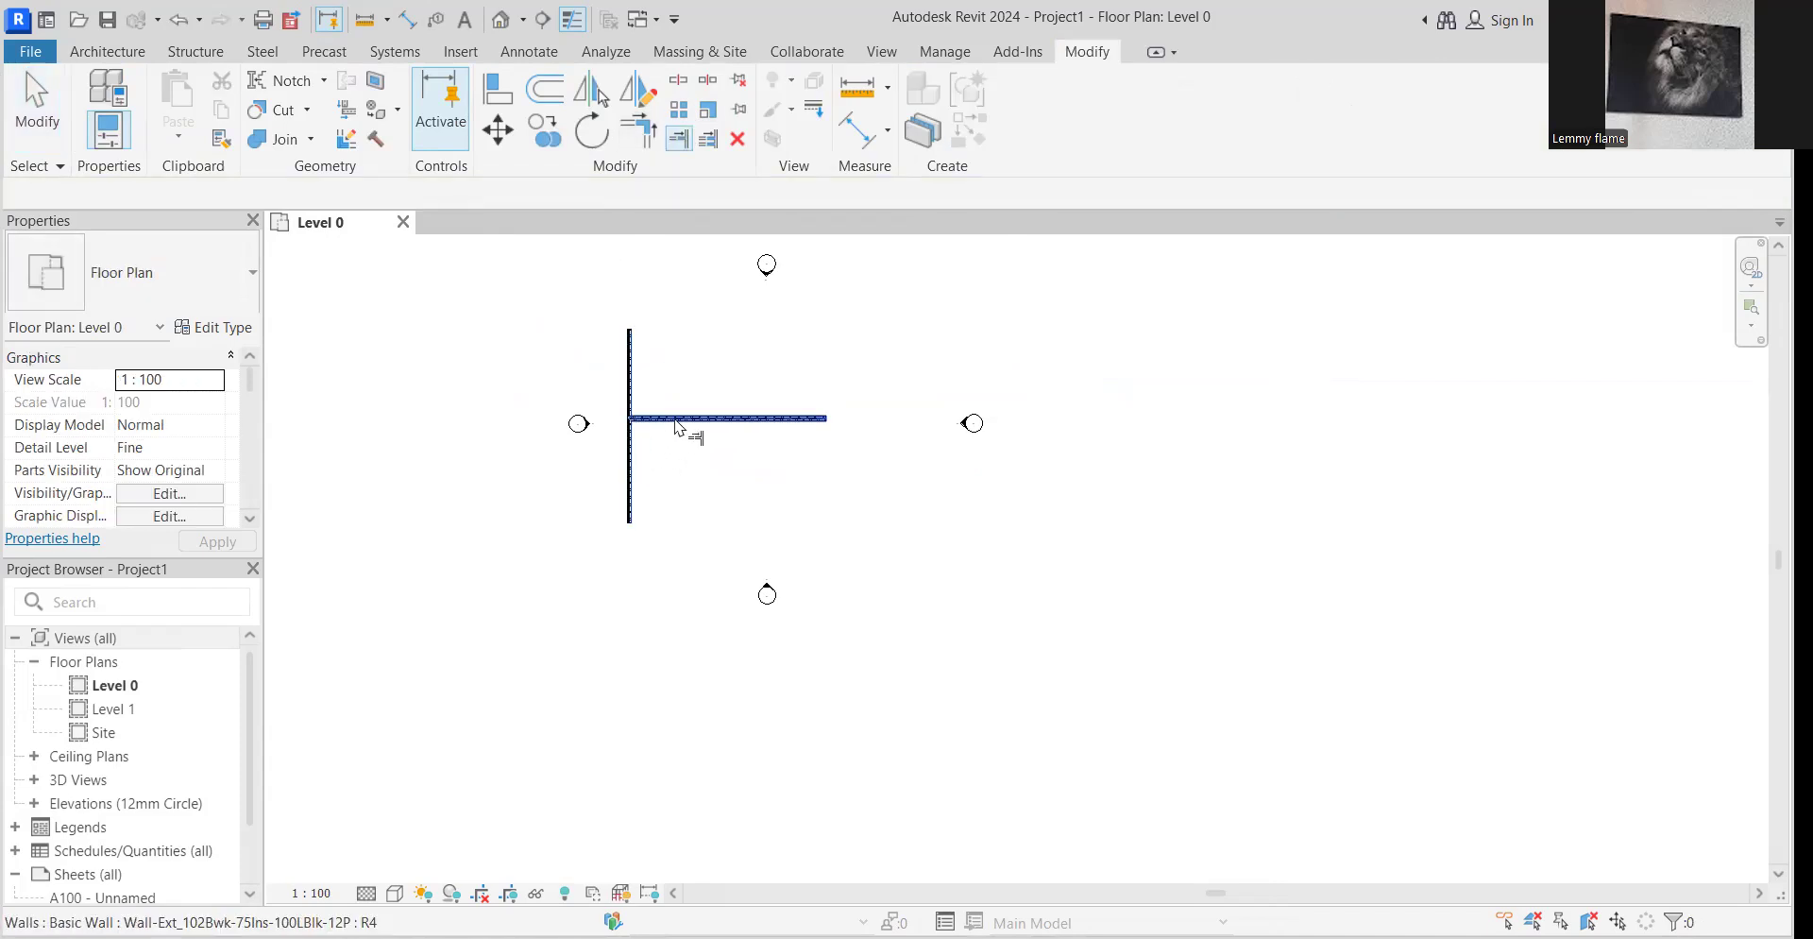
scroll(652, 432, up, 5)
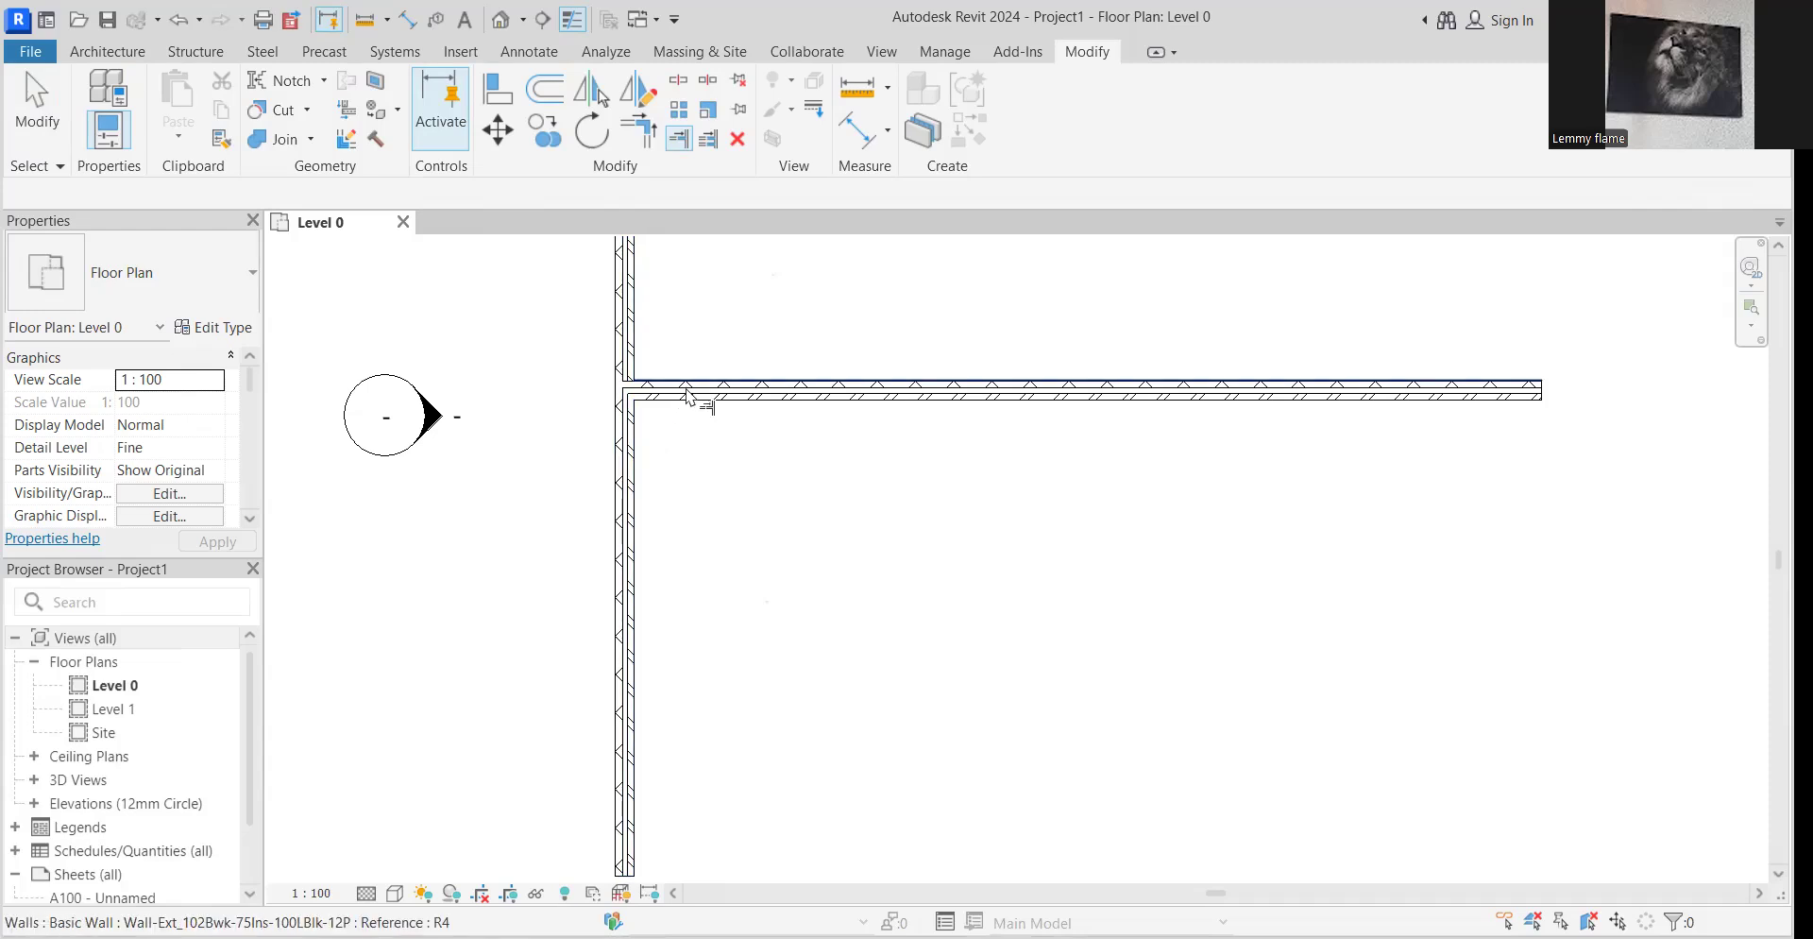
scroll(639, 409, up, 3)
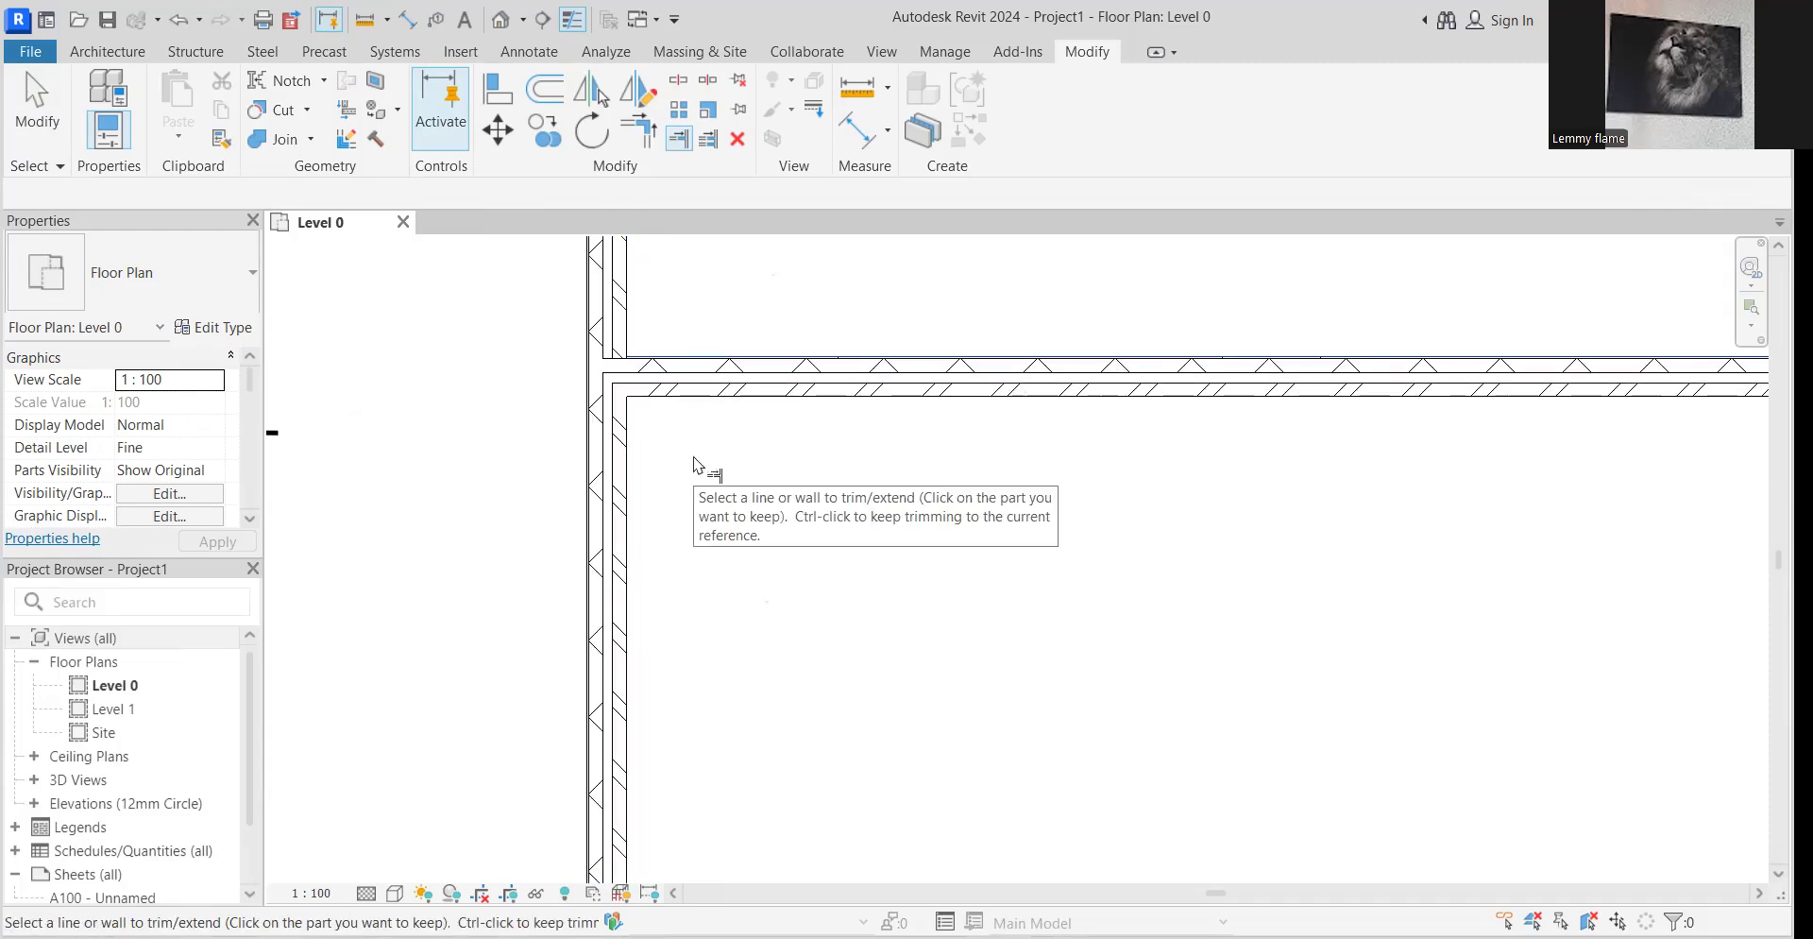
key(Escape)
scroll(742, 463, down, 5)
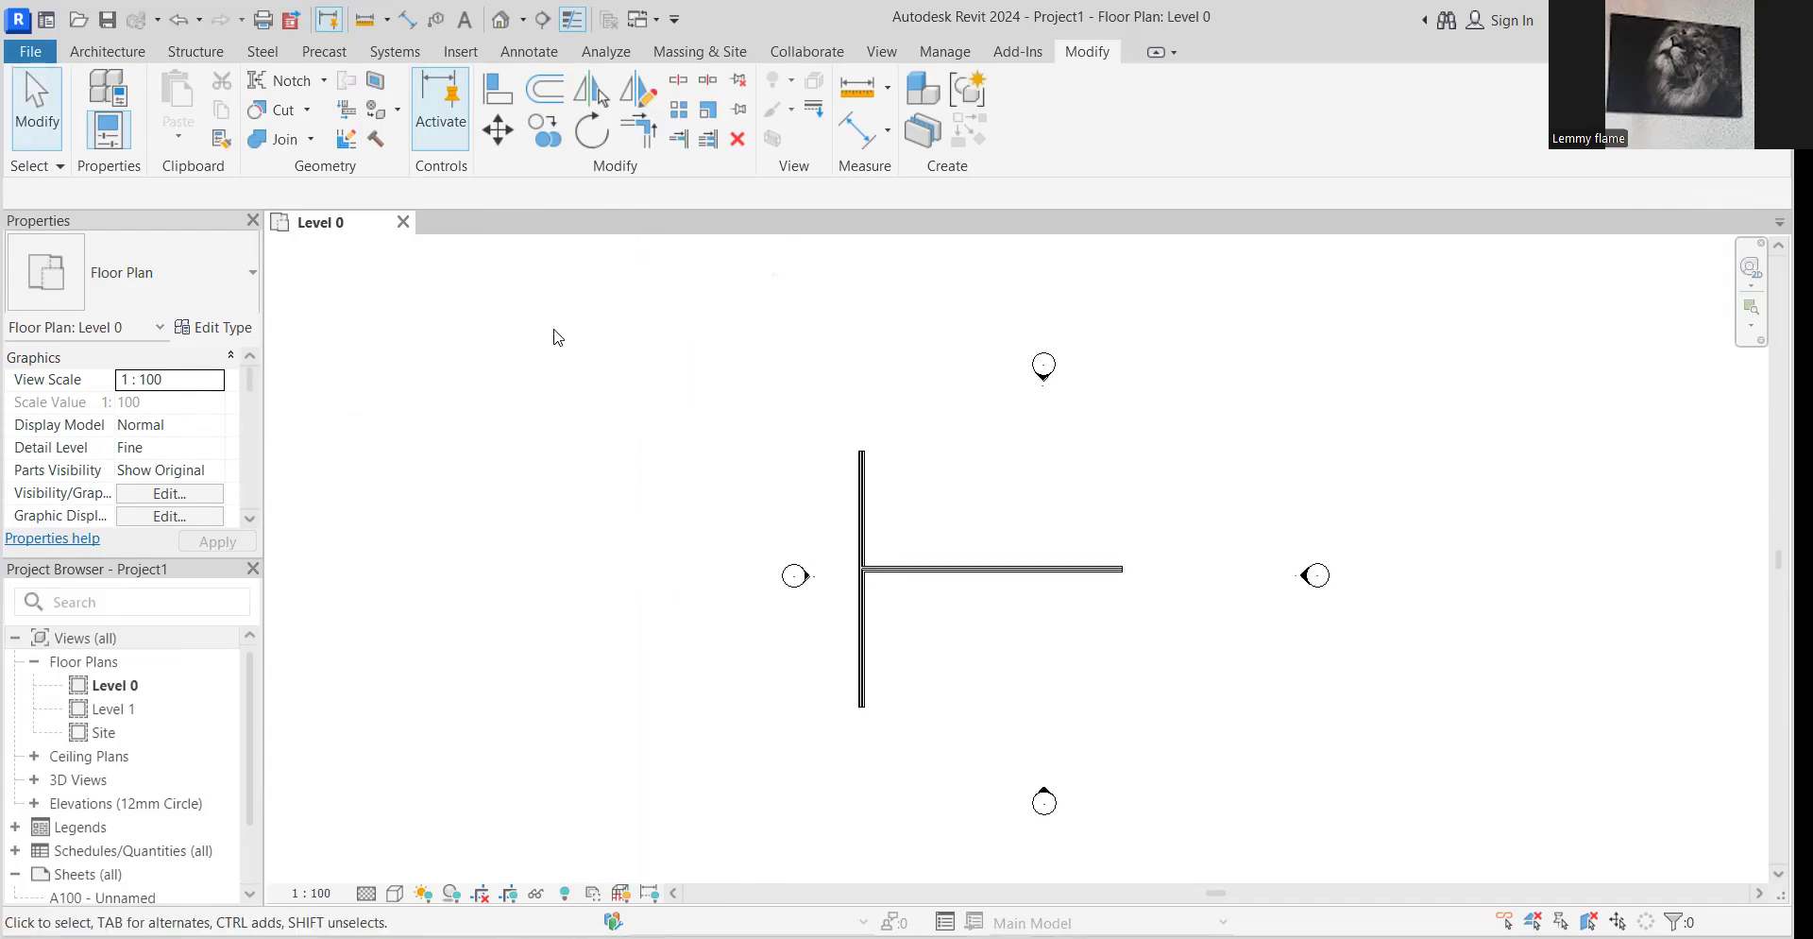
Step: Unpin the vertical wall and clear the selection
click(870, 498)
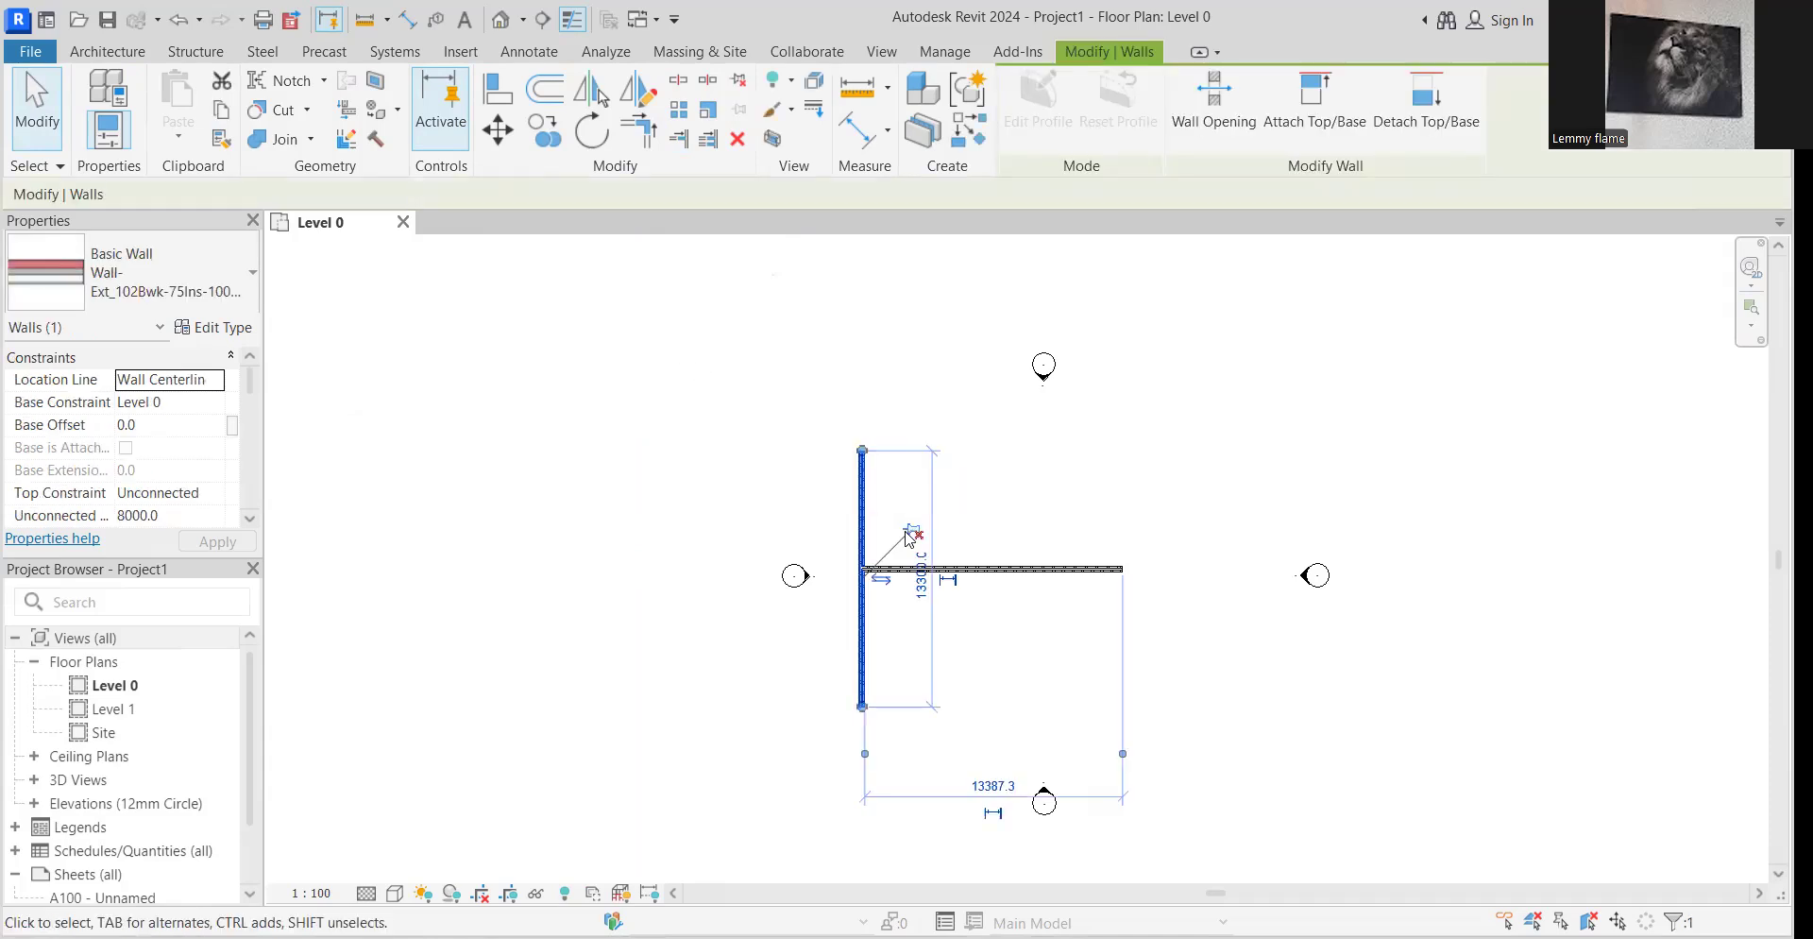
click(902, 624)
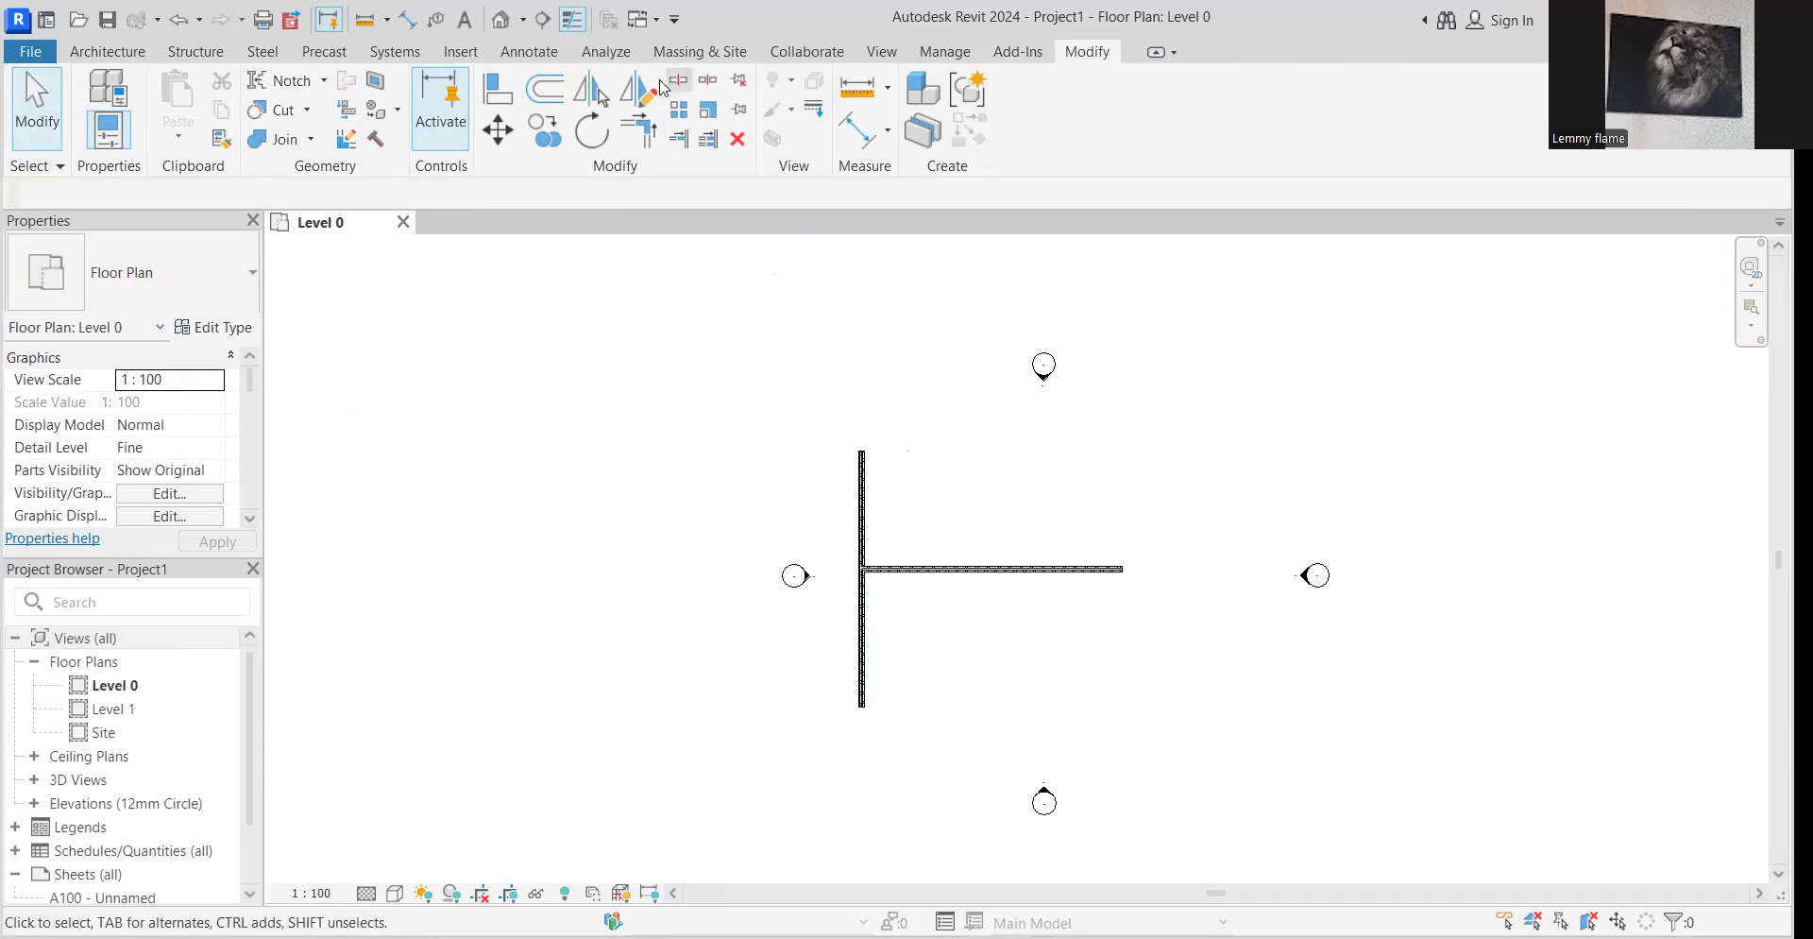
Step: Trim the vertical and horizontal walls to a corner, keeping the vertical wall's lower part
click(638, 129)
click(865, 652)
click(920, 570)
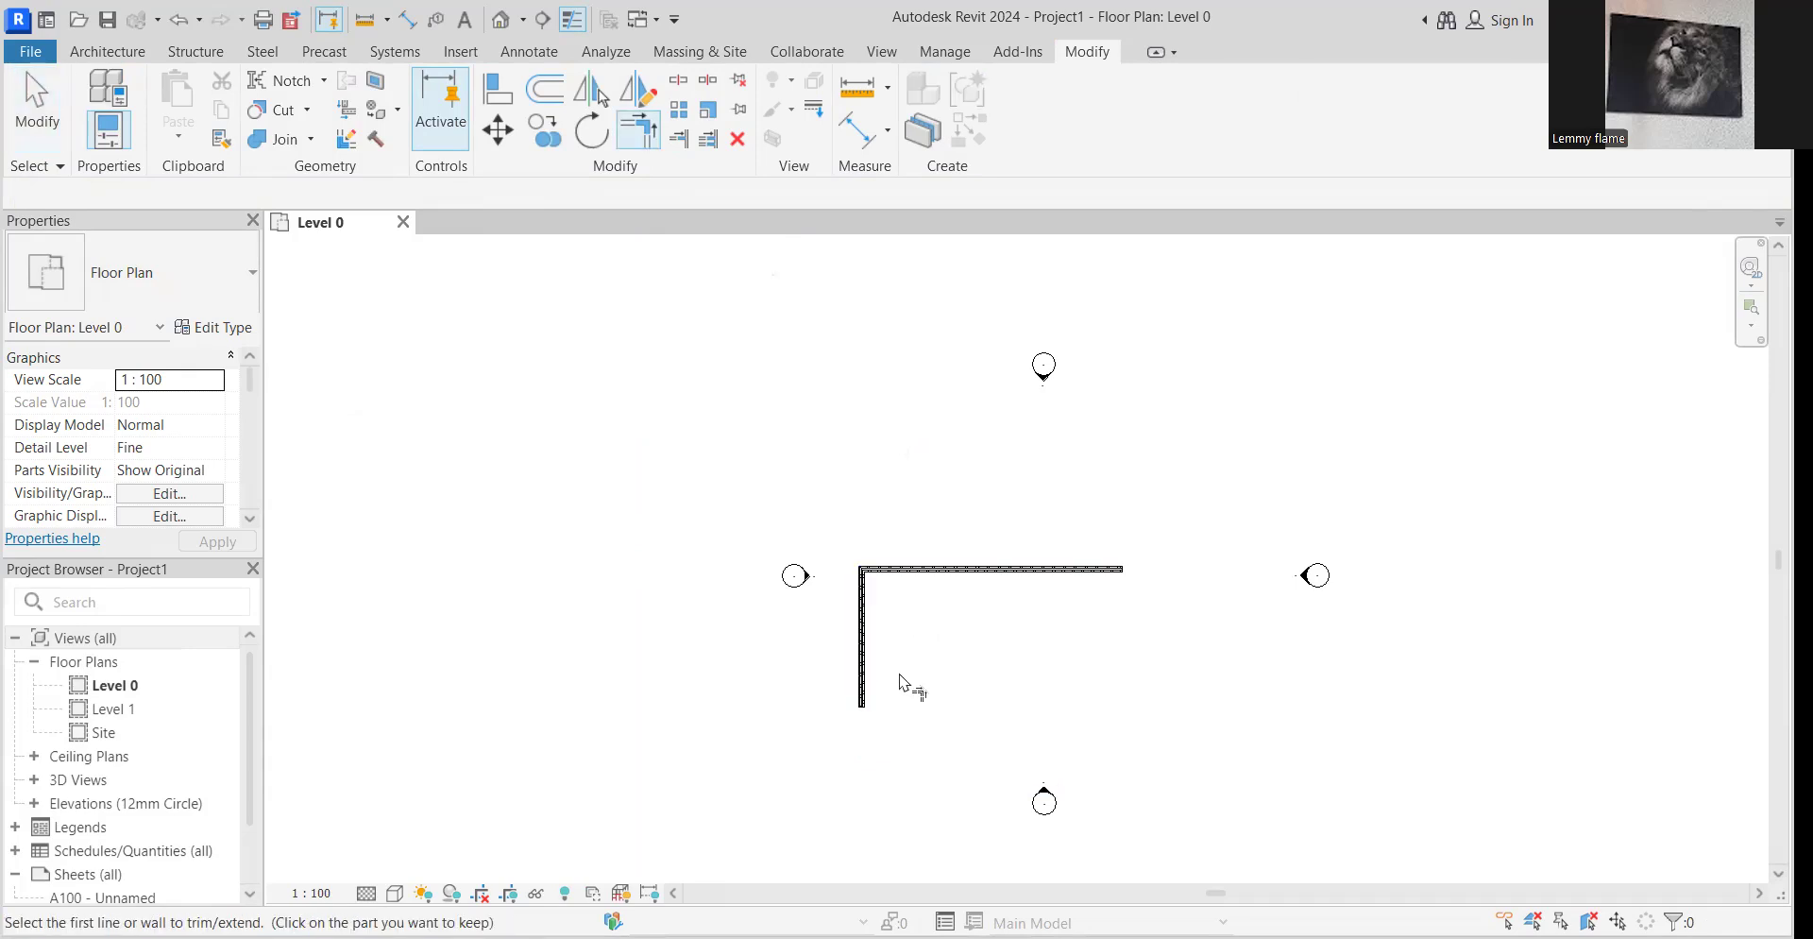
key(Escape)
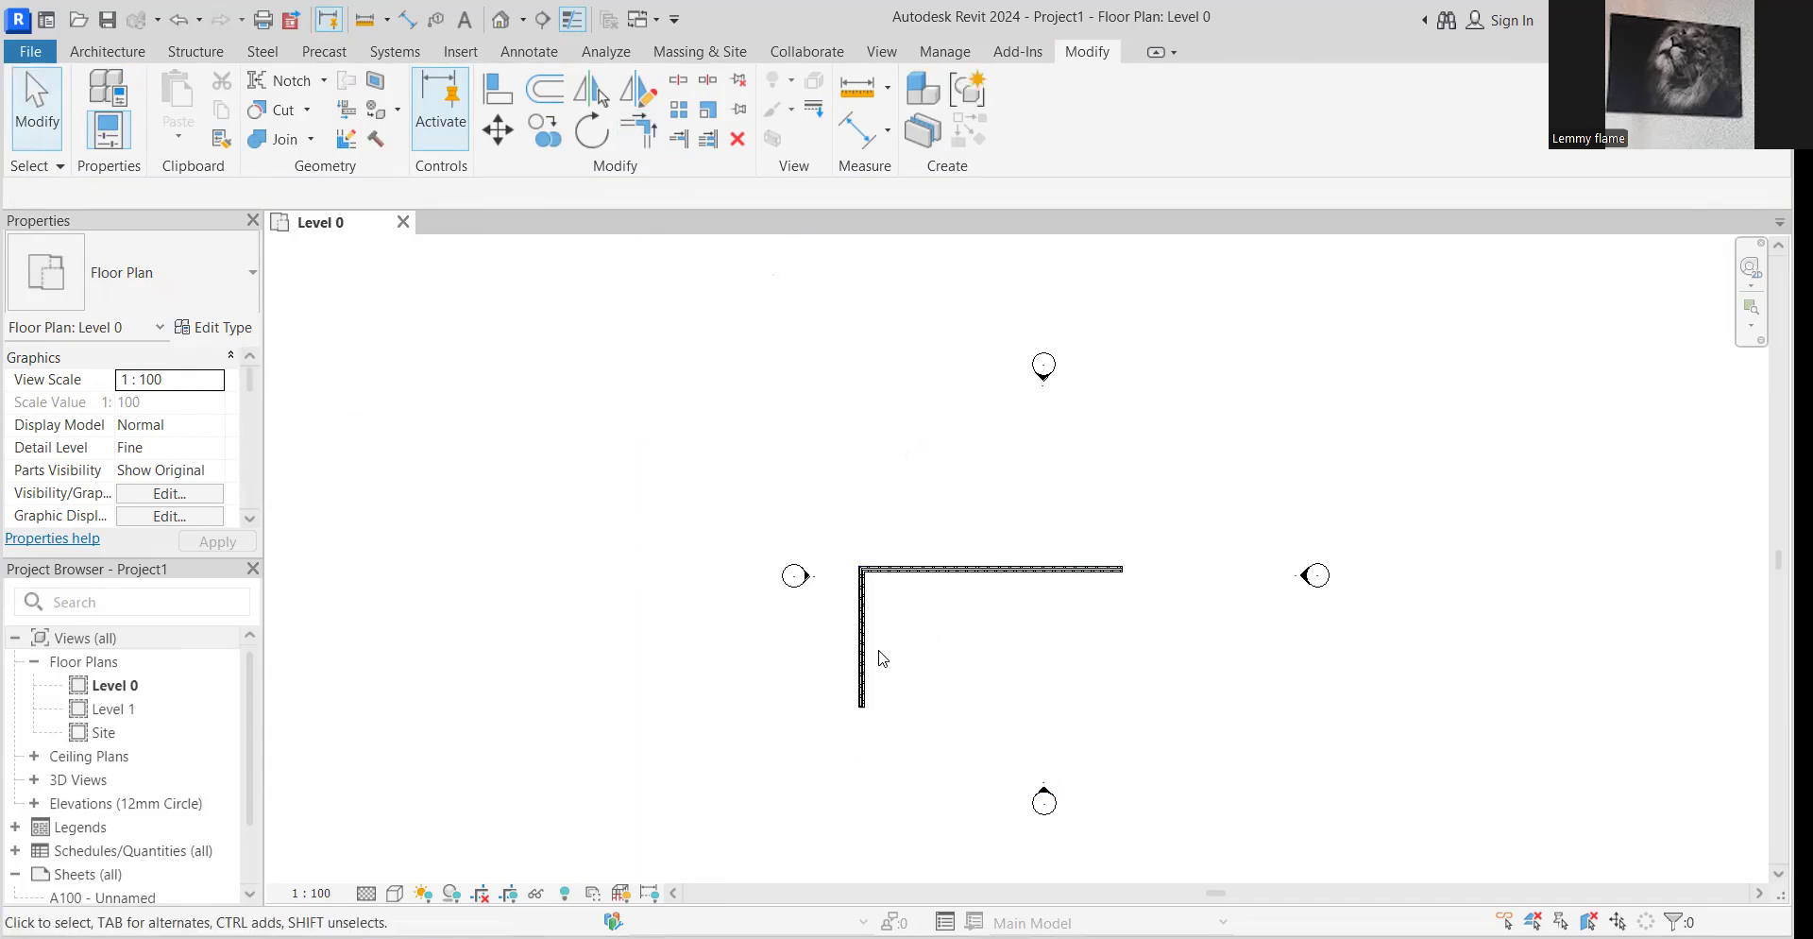
Step: Scale both walls up graphically from their shared corner, using the horizontal wall's far end as the reference point
drag(821, 738, 1160, 515)
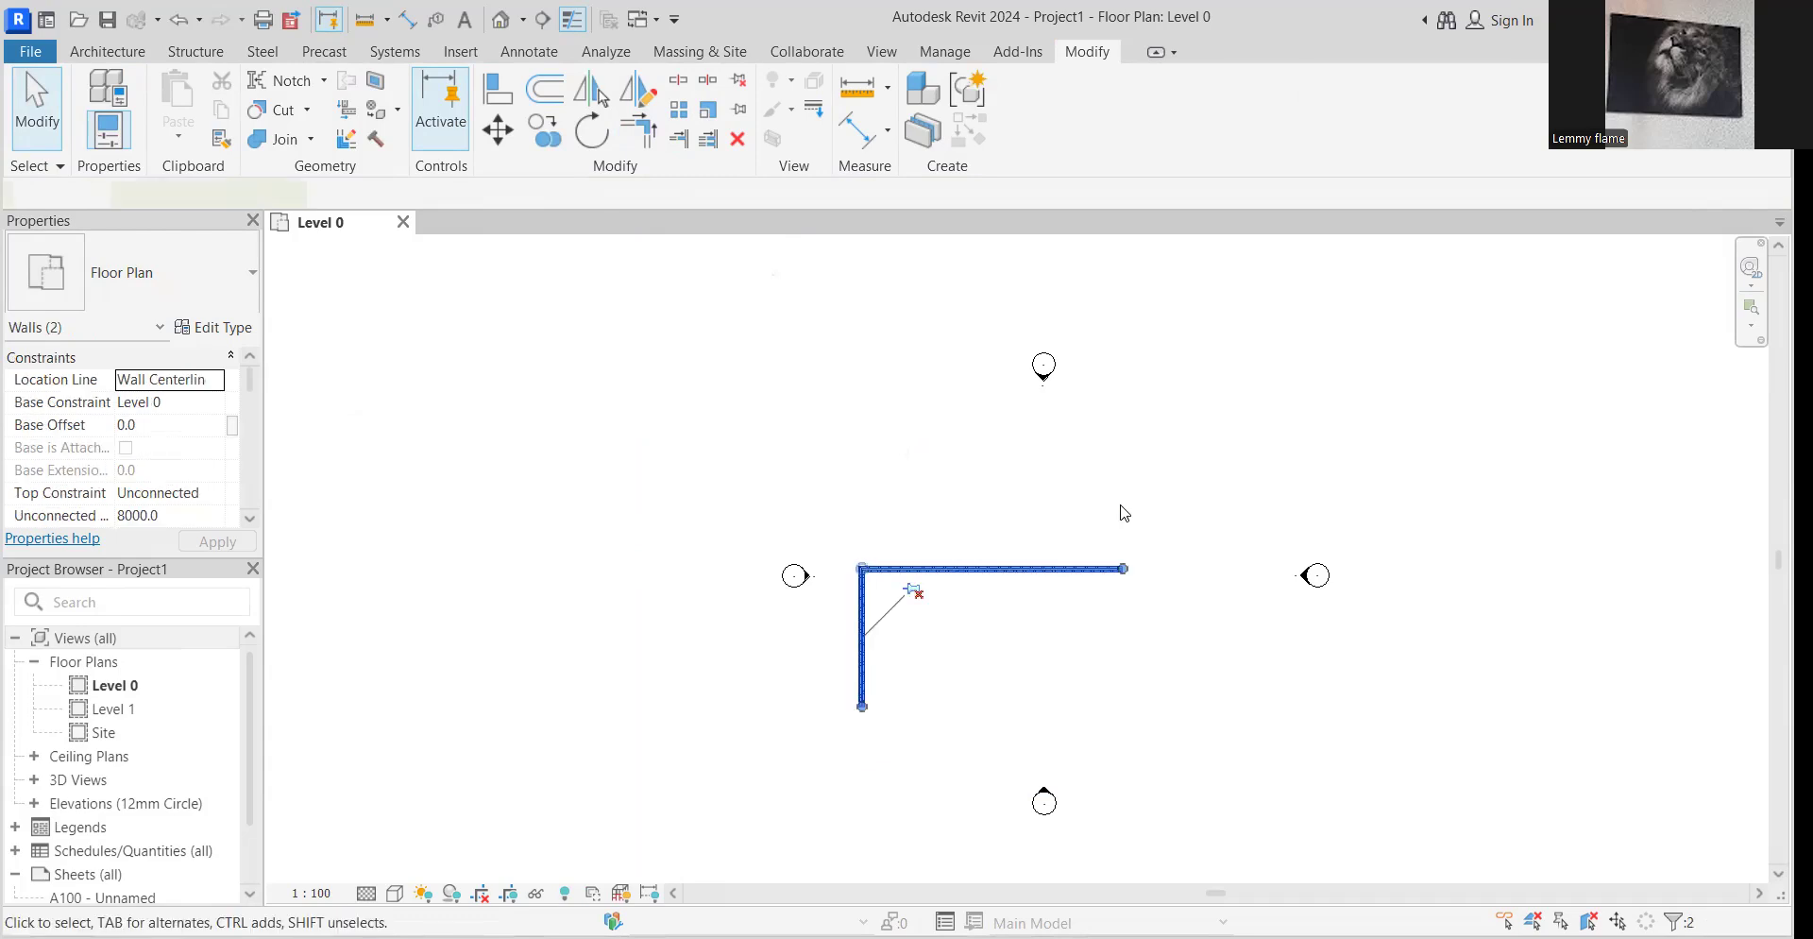
click(706, 110)
scroll(864, 568, up, 2)
click(870, 572)
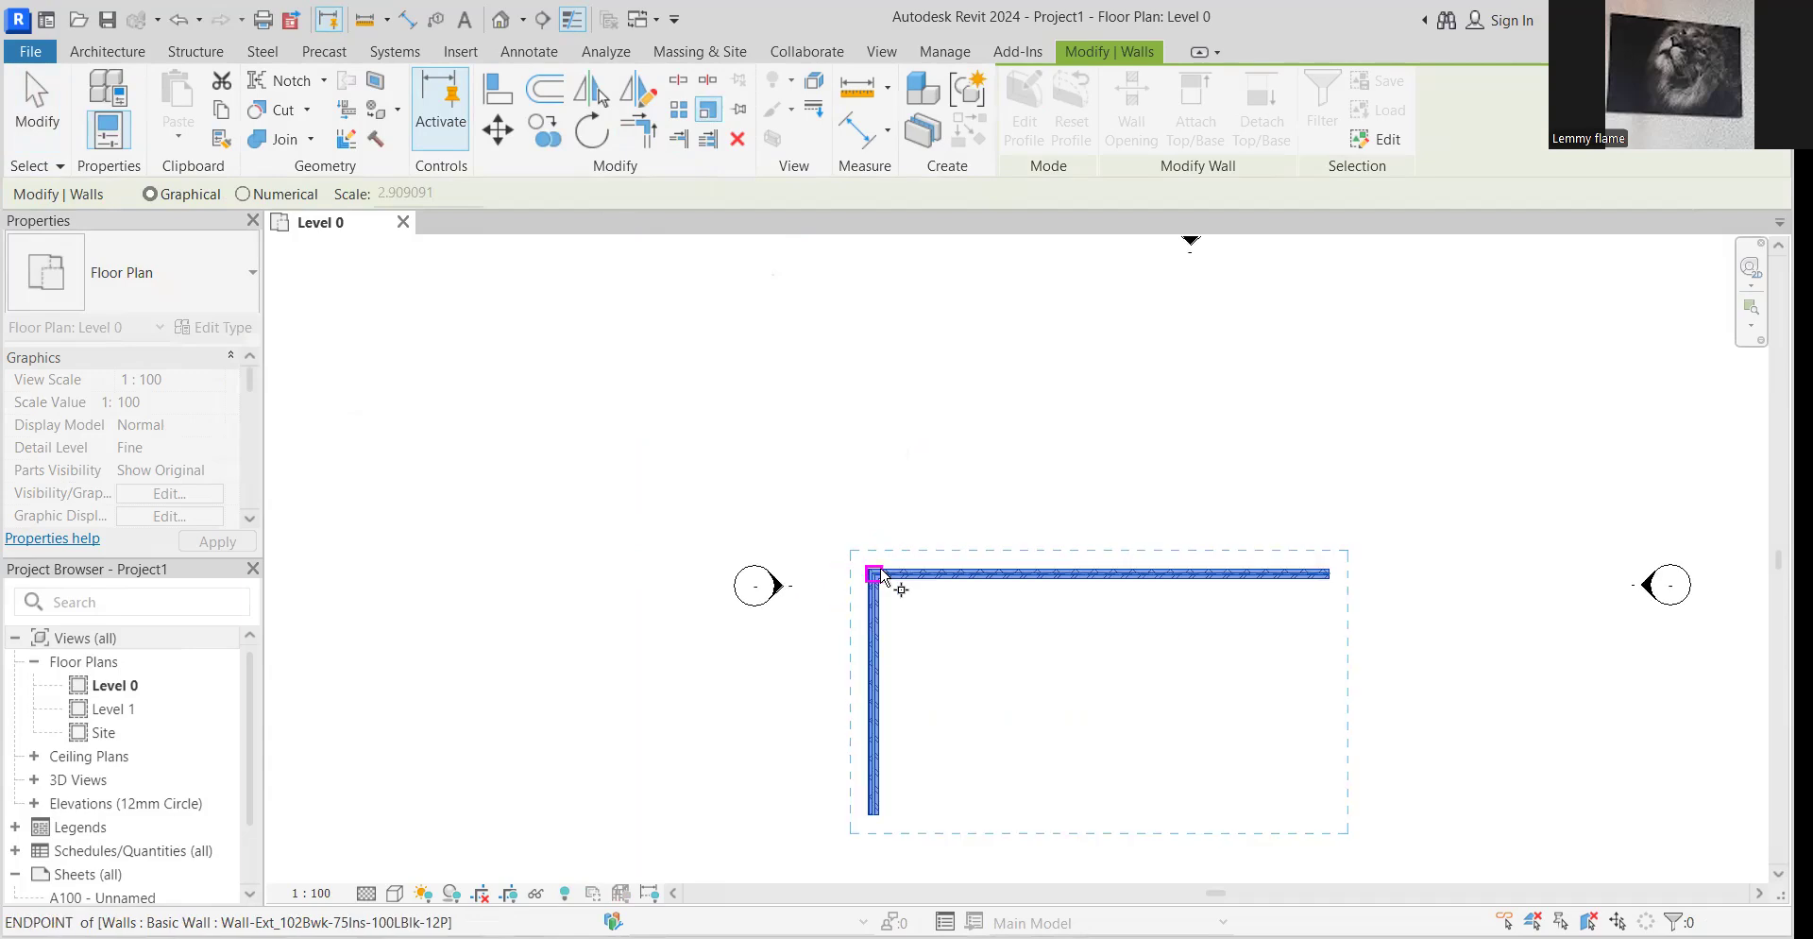
scroll(928, 531, down, 3)
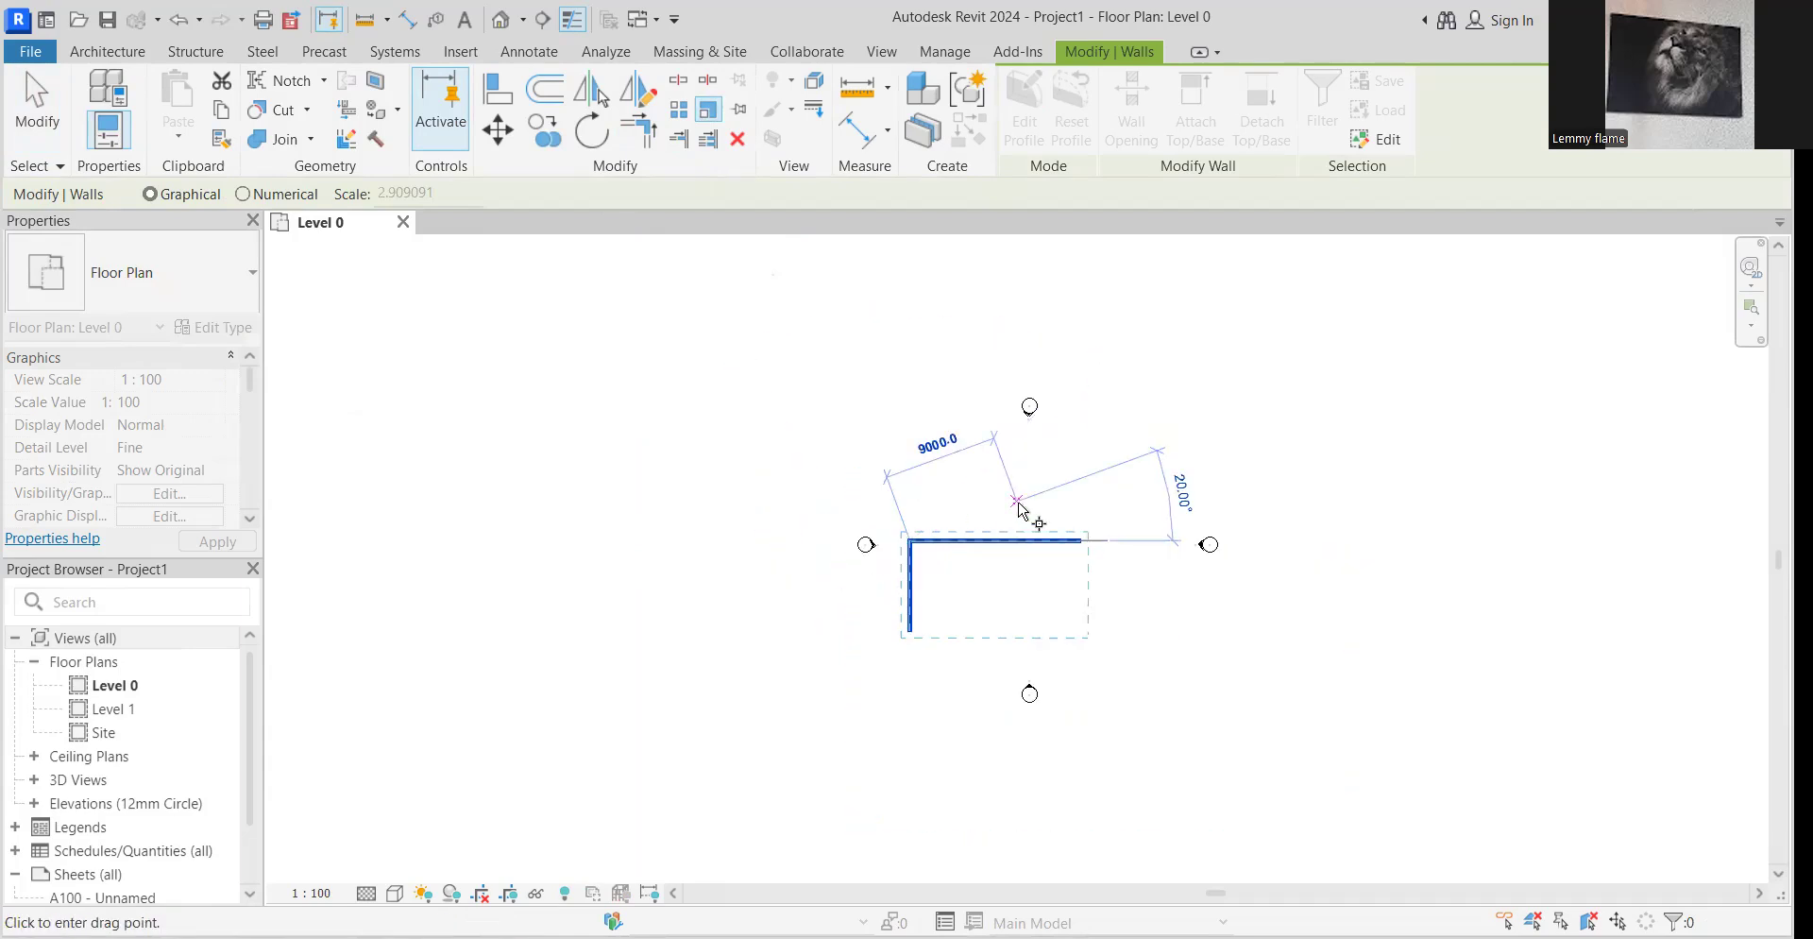
click(1082, 541)
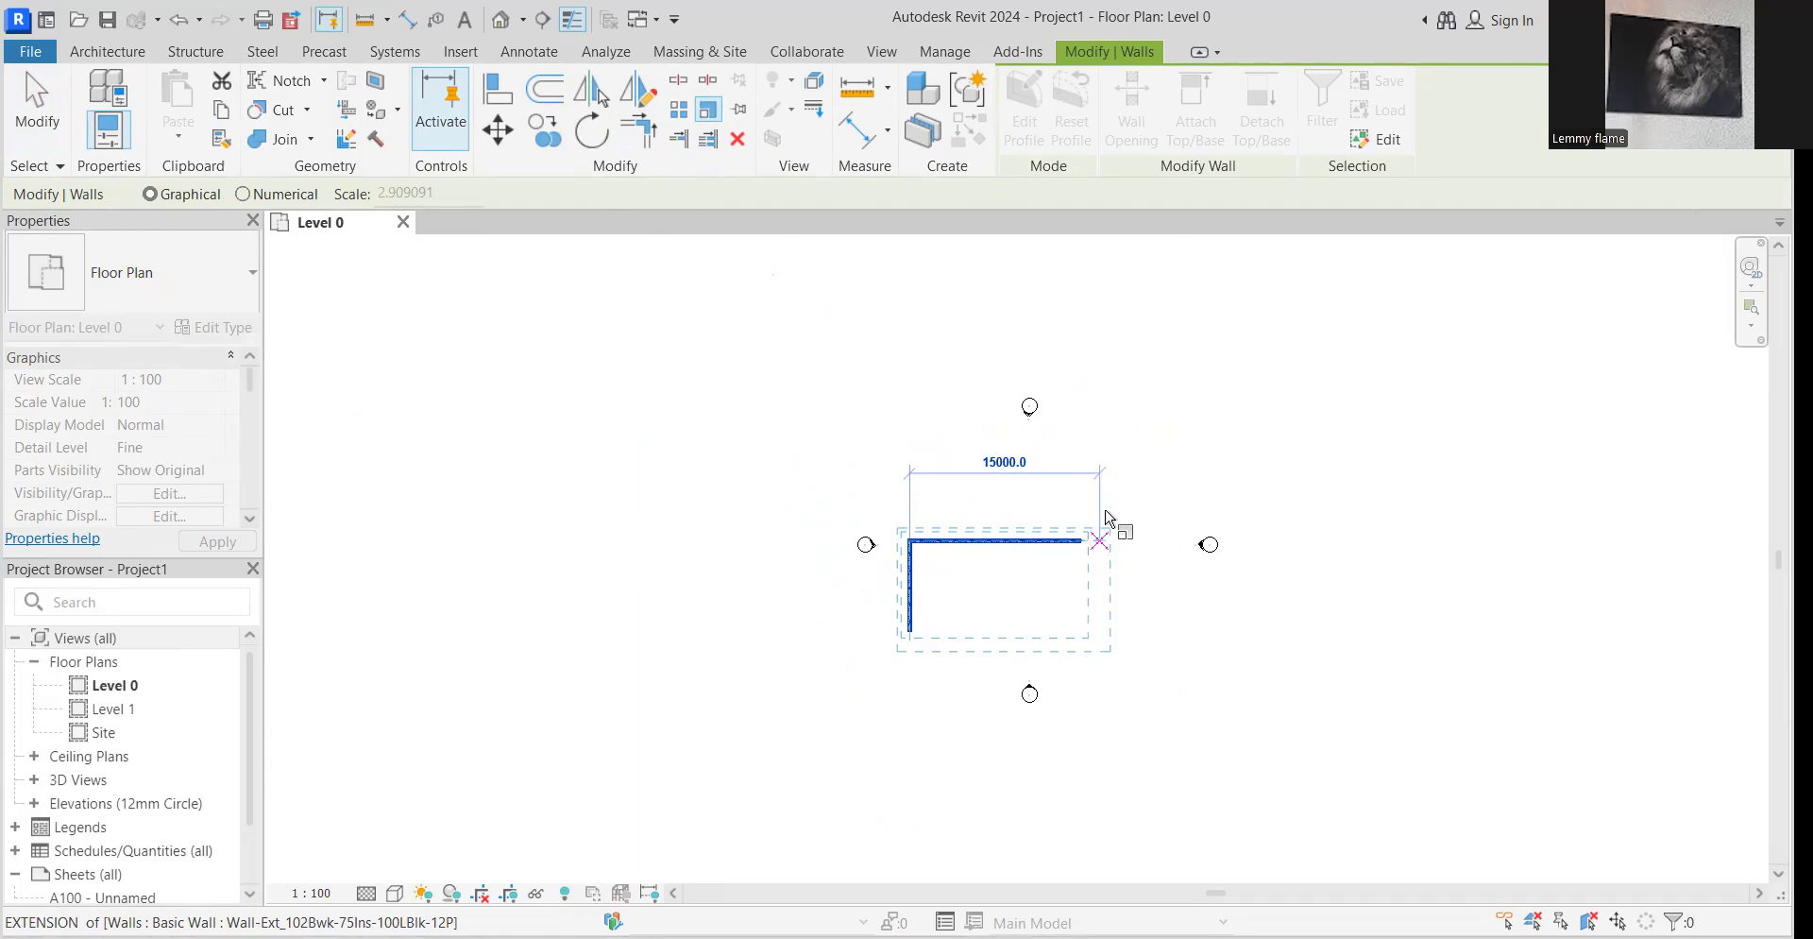
scroll(1159, 527, down, 3)
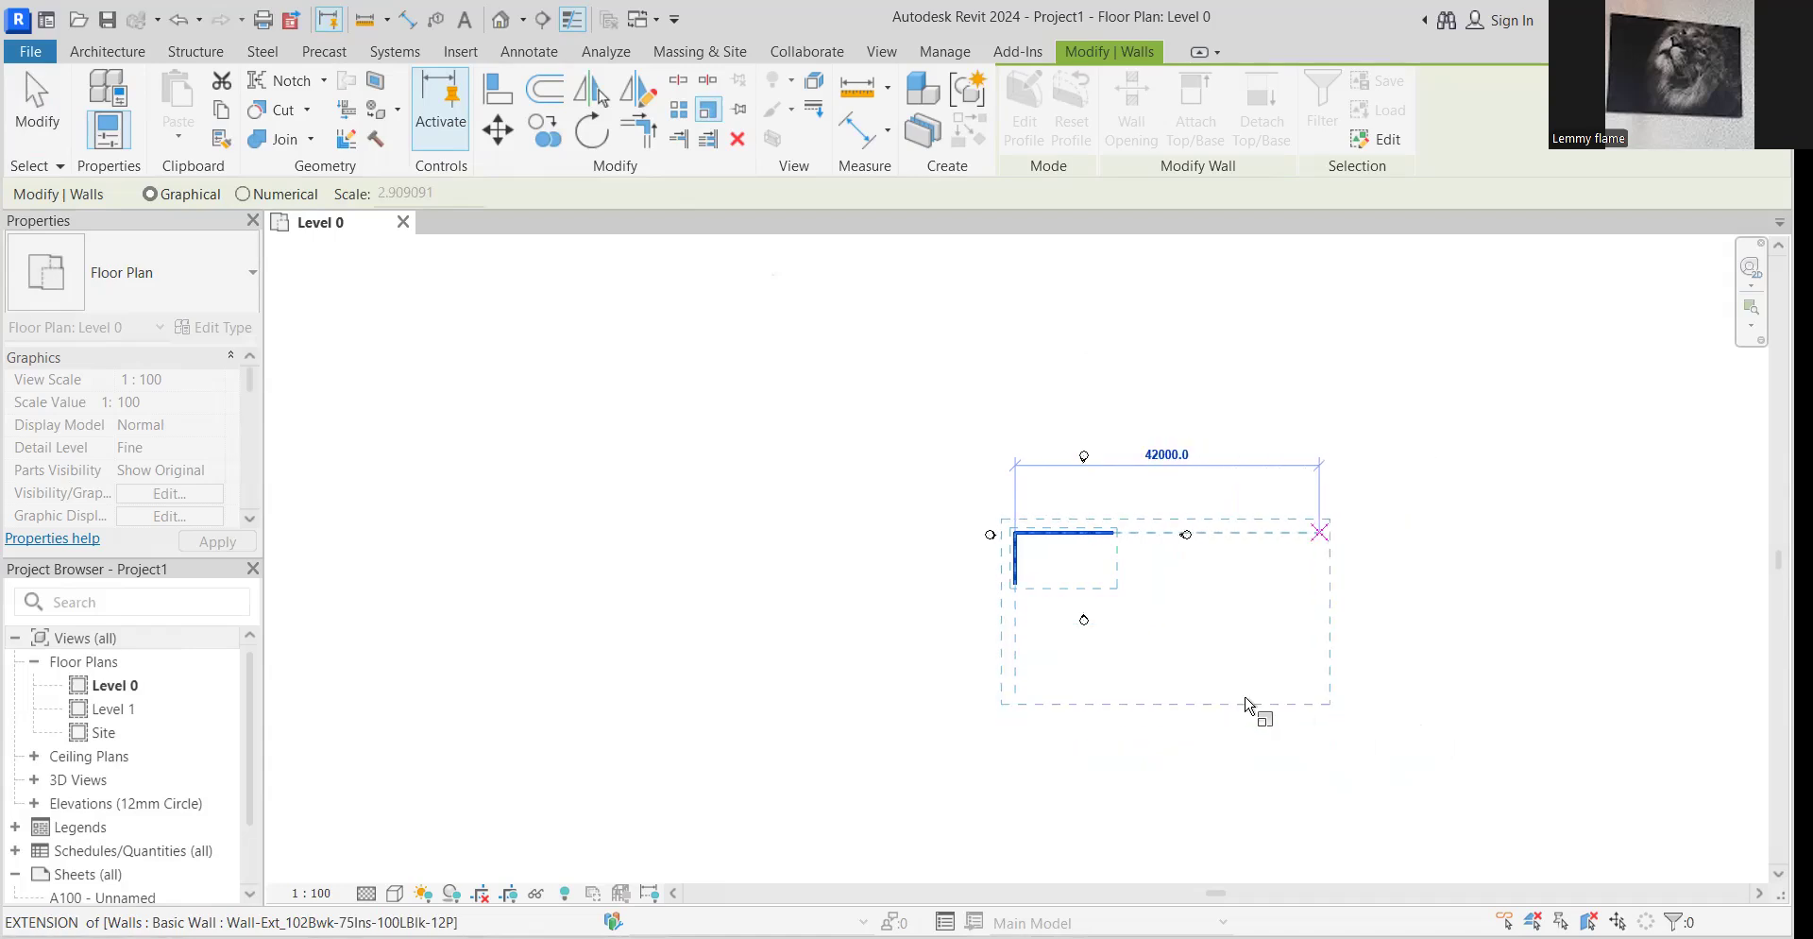
click(1427, 748)
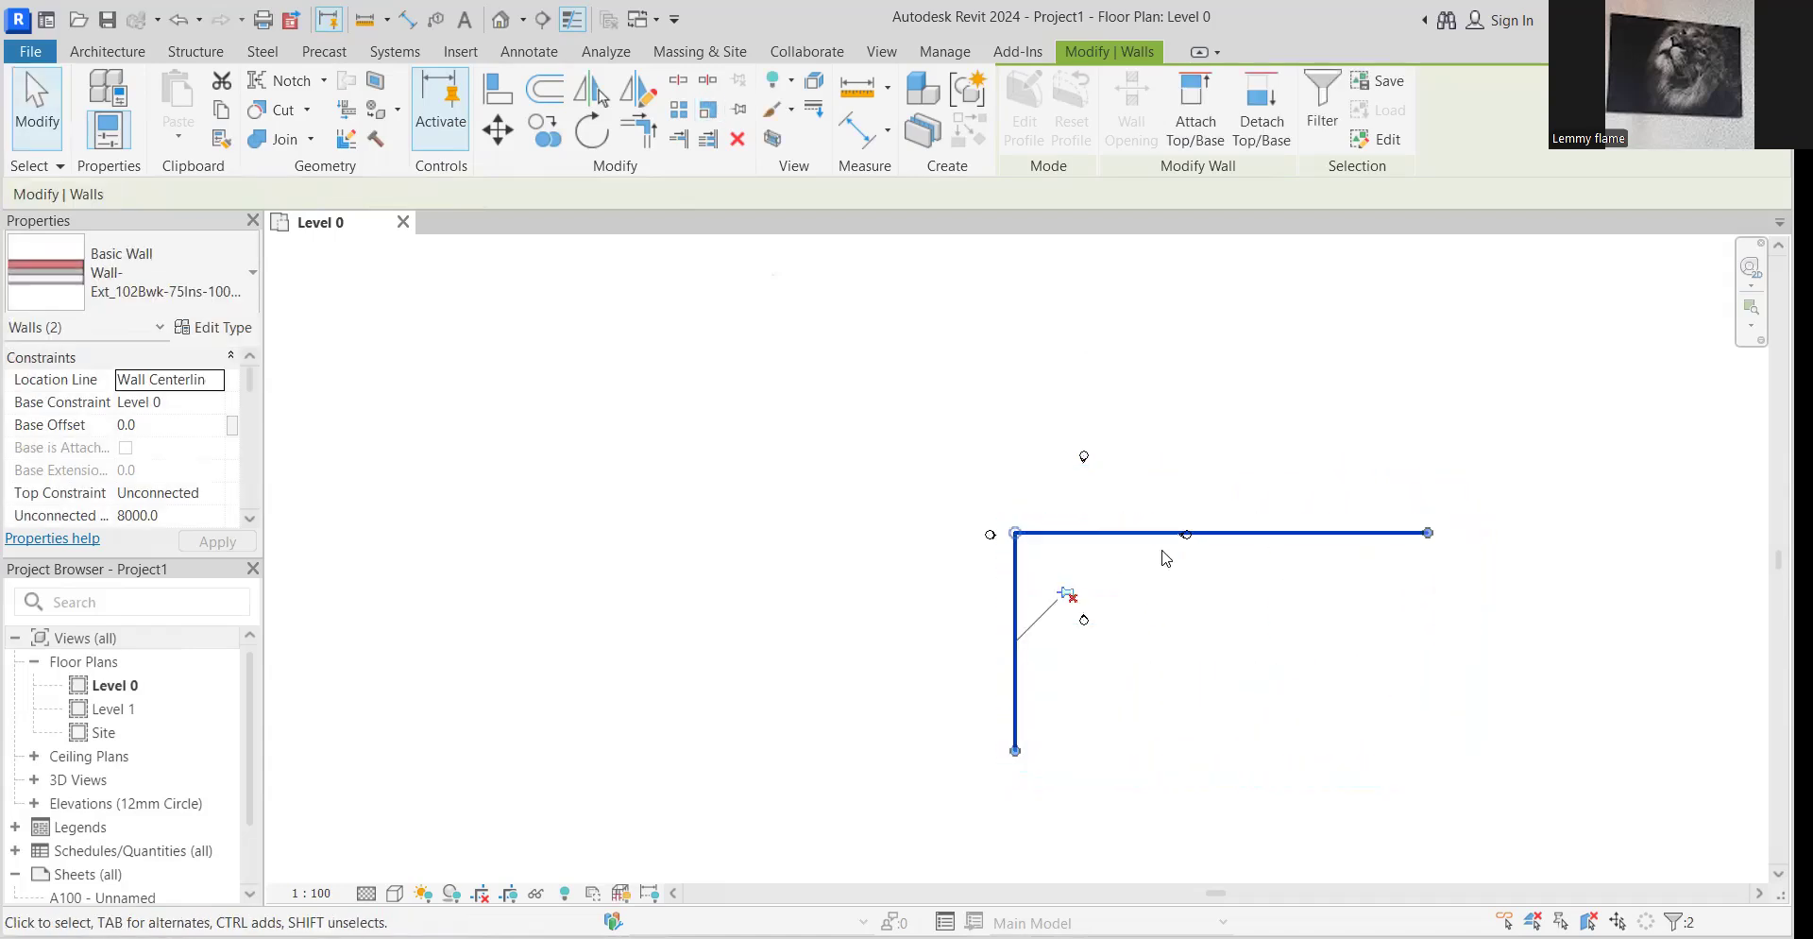
Step: Examine the enlarged walls and undo the scaling
scroll(1086, 601, up, 1)
middle_drag(1093, 614, 1037, 417)
scroll(1119, 562, down, 4)
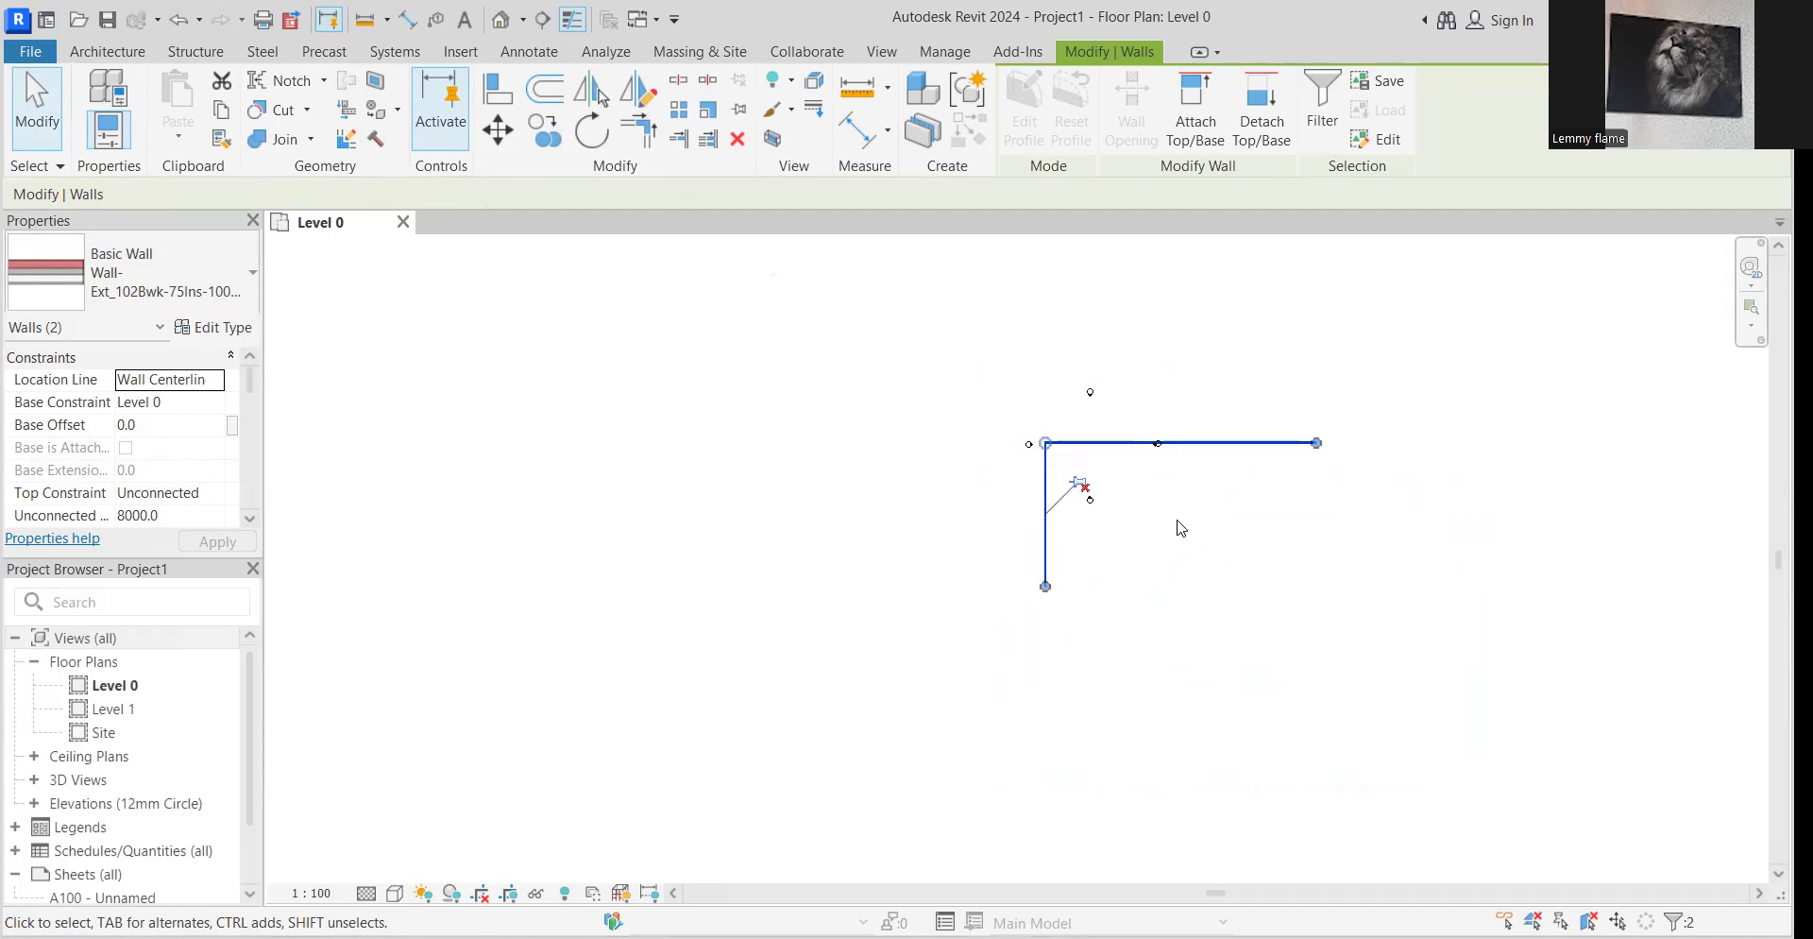
key(ctrl+z)
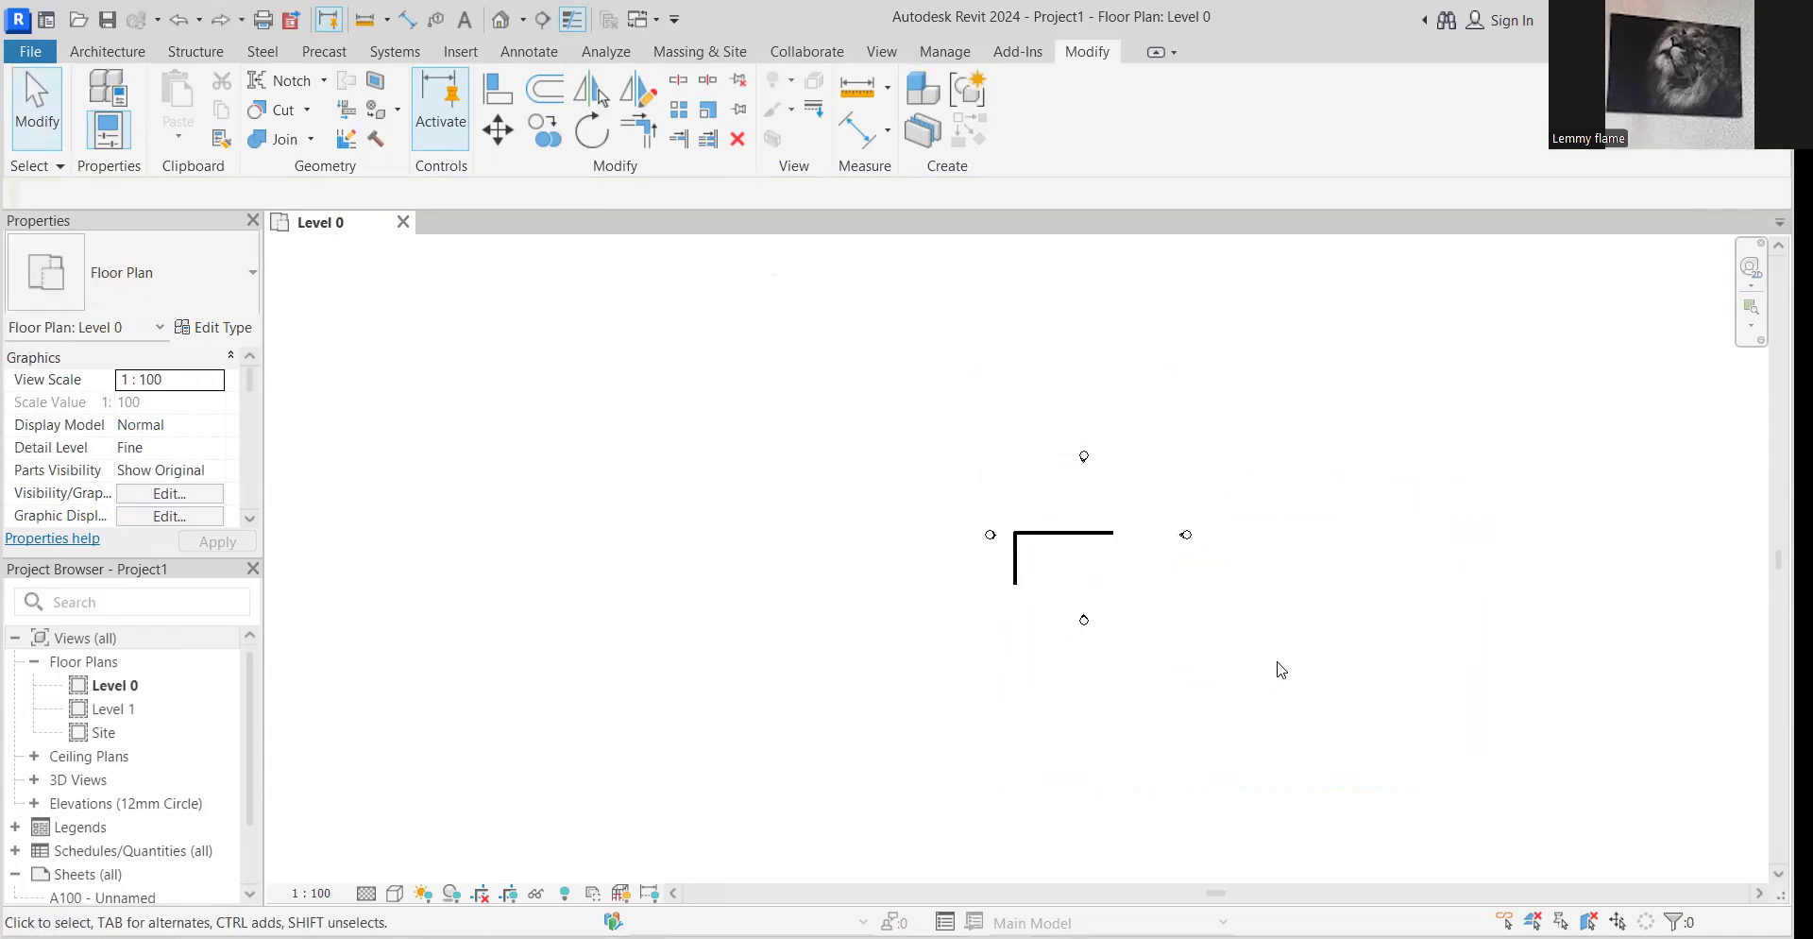
Step: Pin both the horizontal and the vertical wall in place and clear the selection
scroll(1270, 522, up, 1)
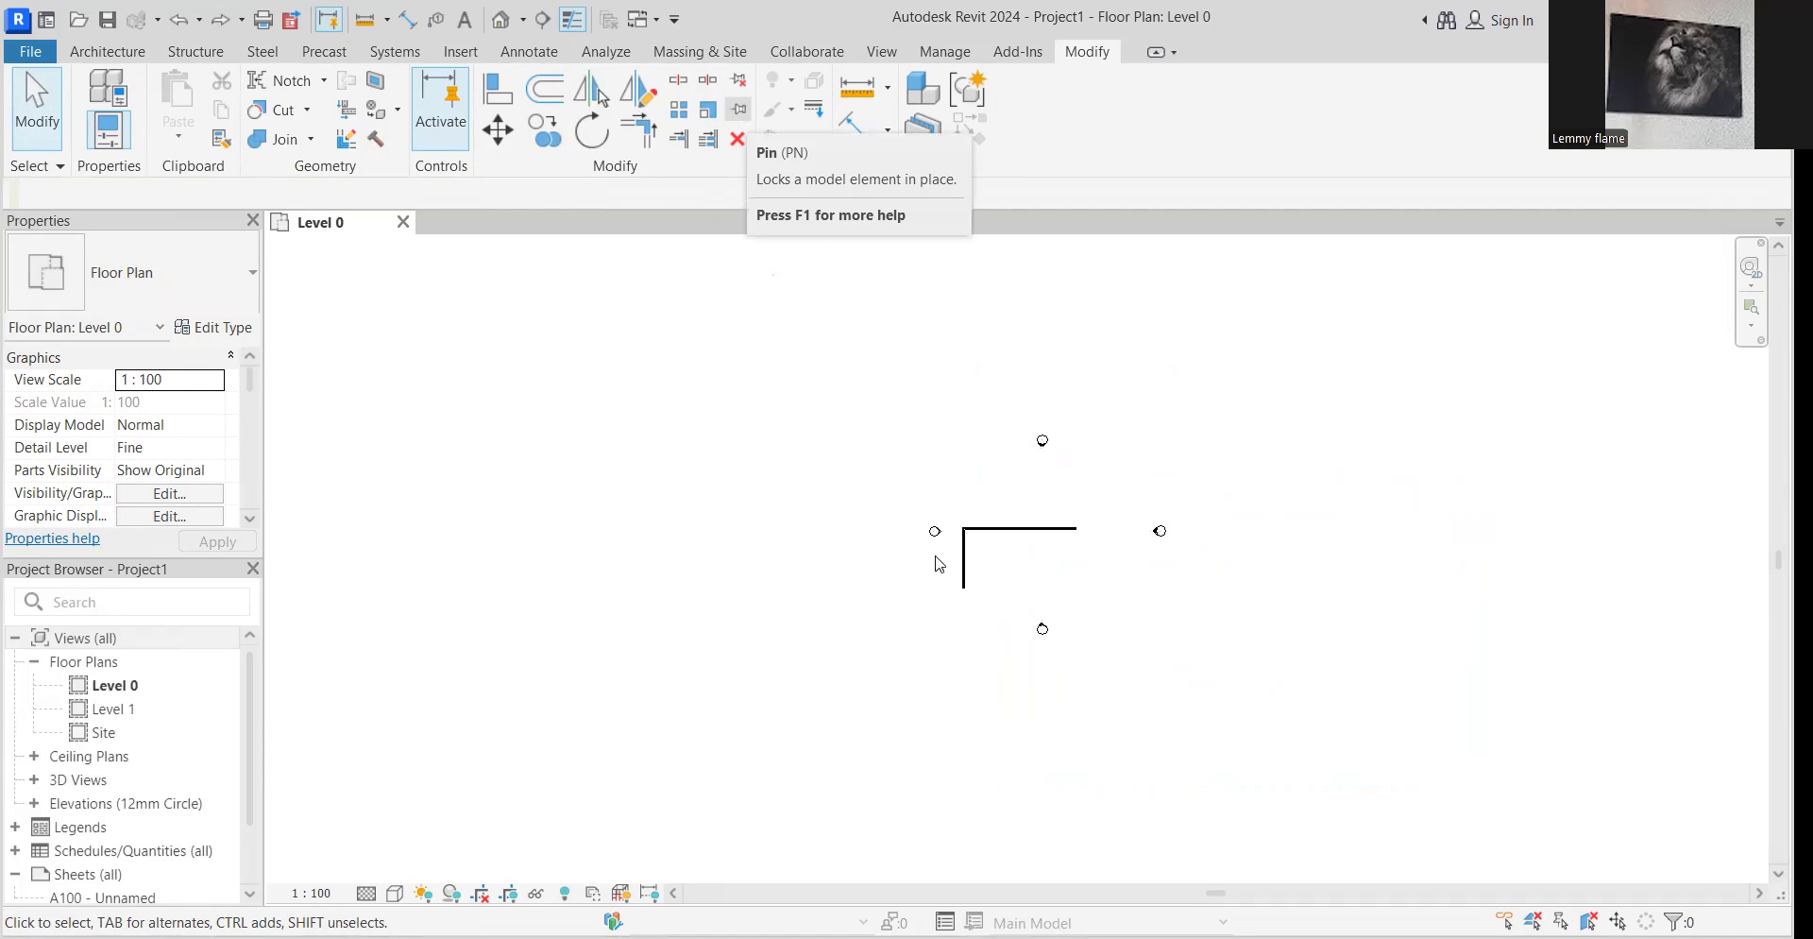
scroll(940, 567, up, 5)
drag(902, 600, 1272, 333)
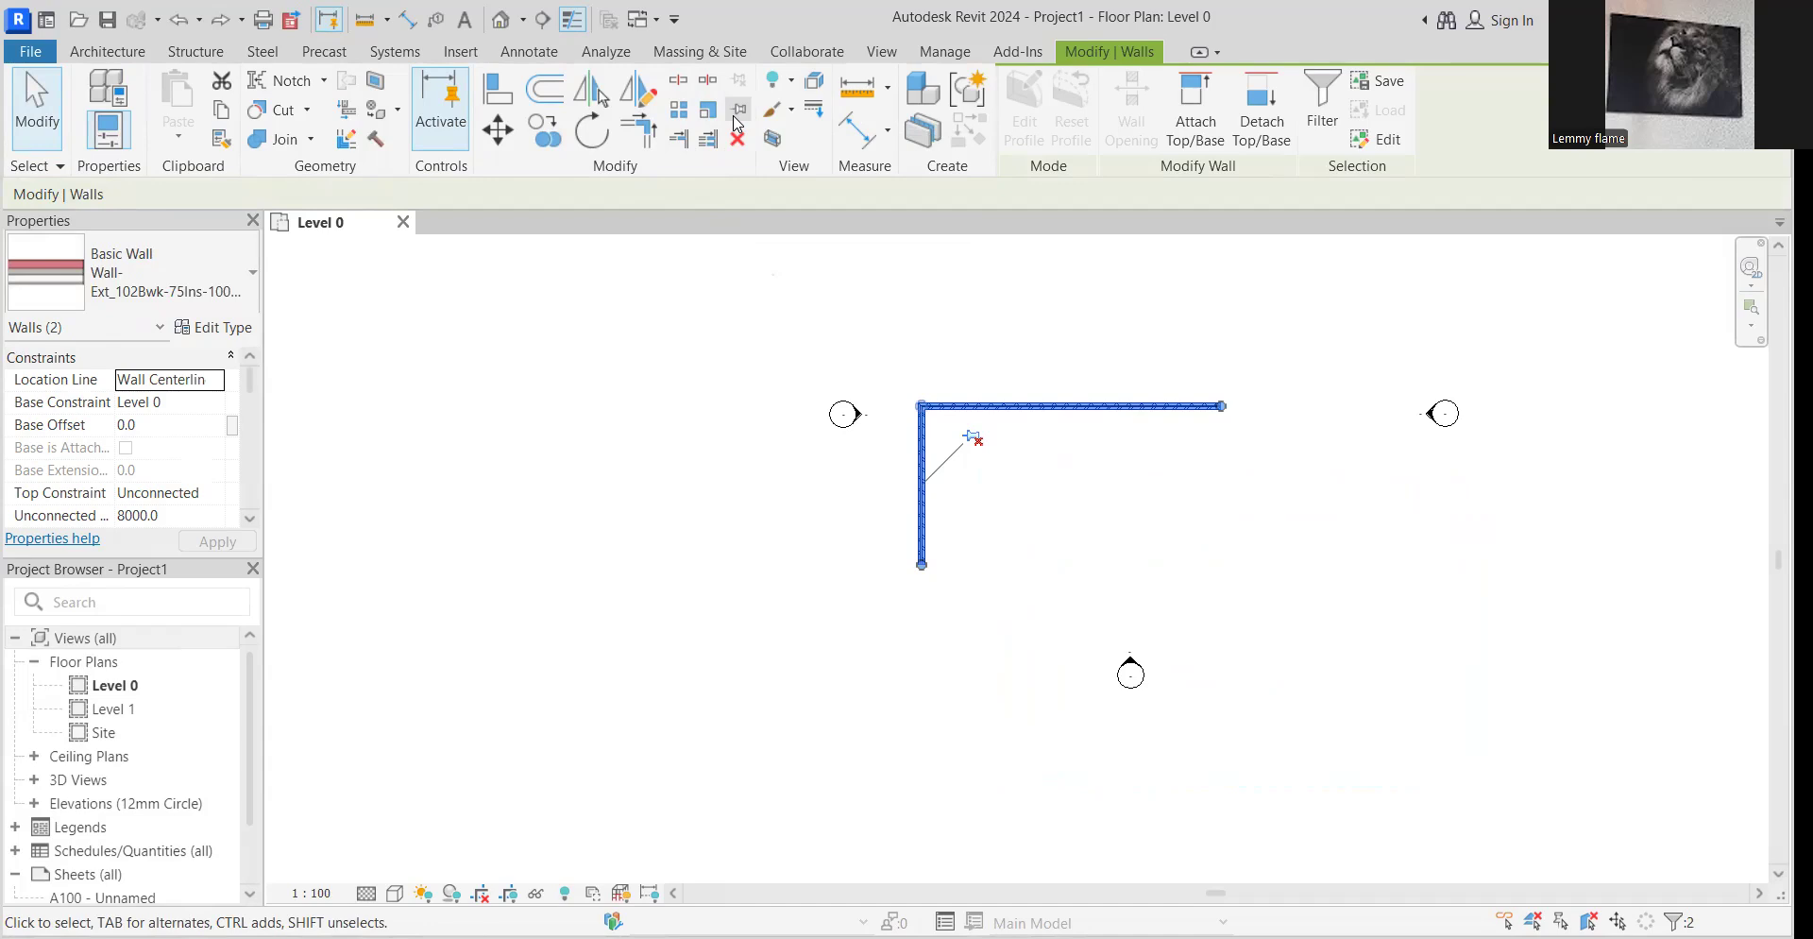
click(1195, 539)
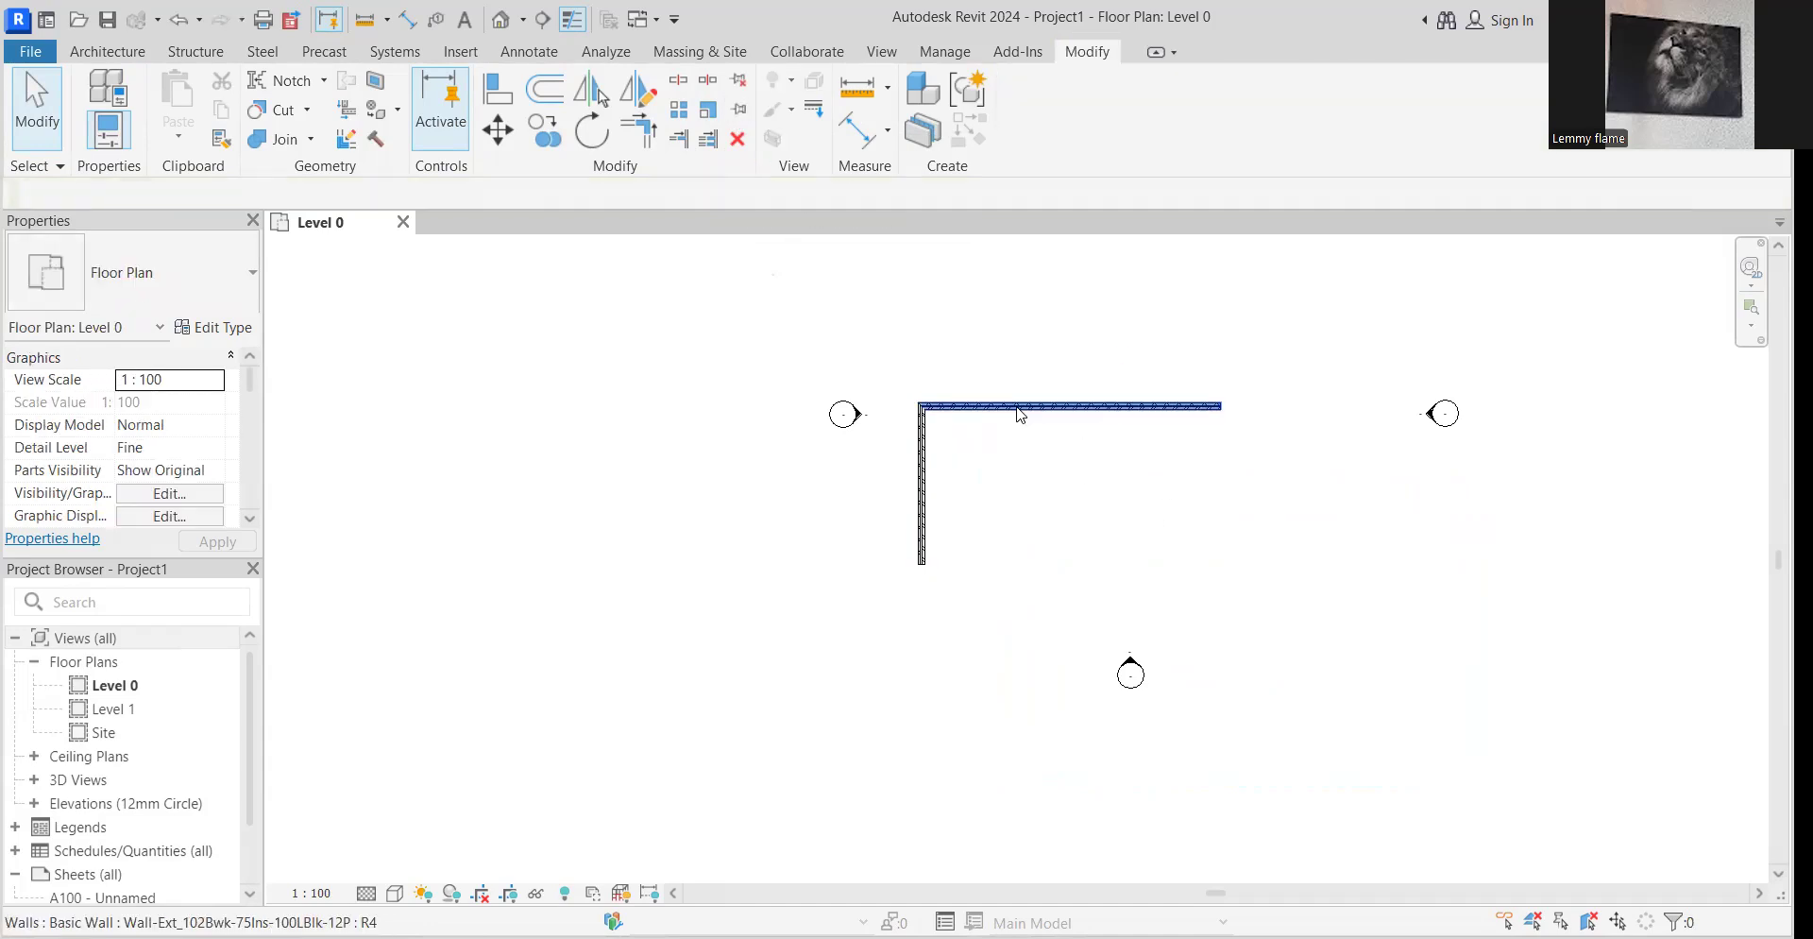
Step: Select the horizontal and vertical walls in turn to check their pins
click(1048, 405)
click(933, 497)
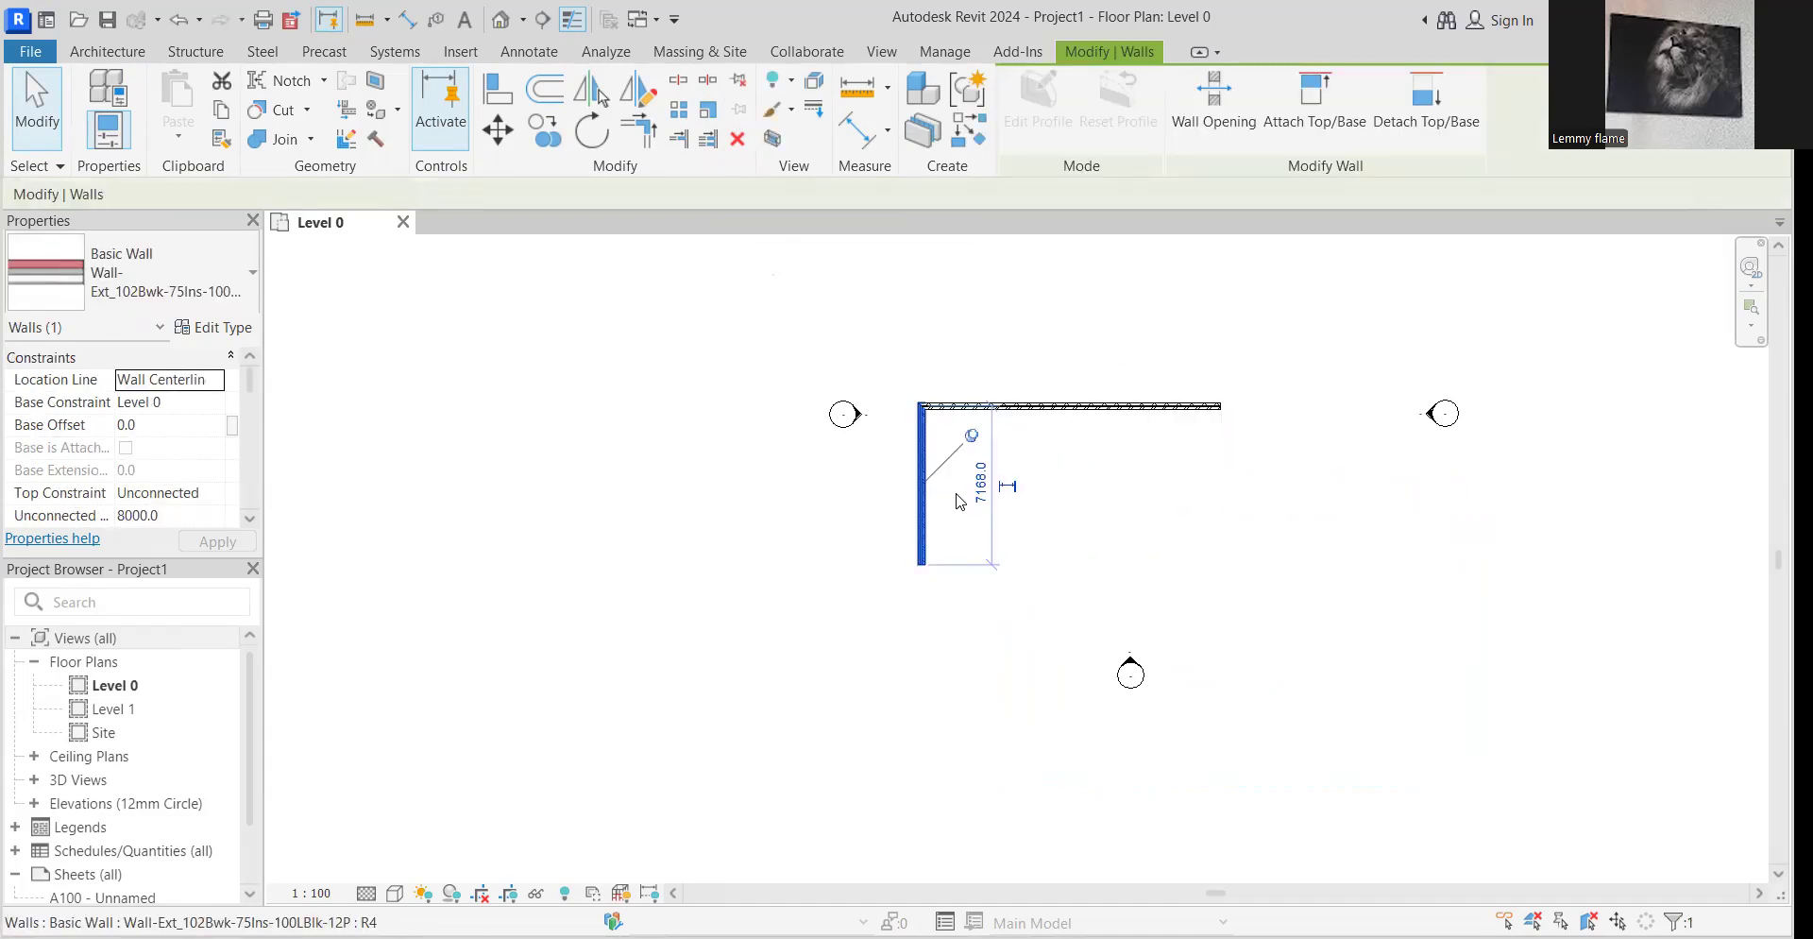
click(1107, 414)
click(924, 514)
Step: Try to delete the pinned horizontal wall and the pinned vertical wall
click(1102, 406)
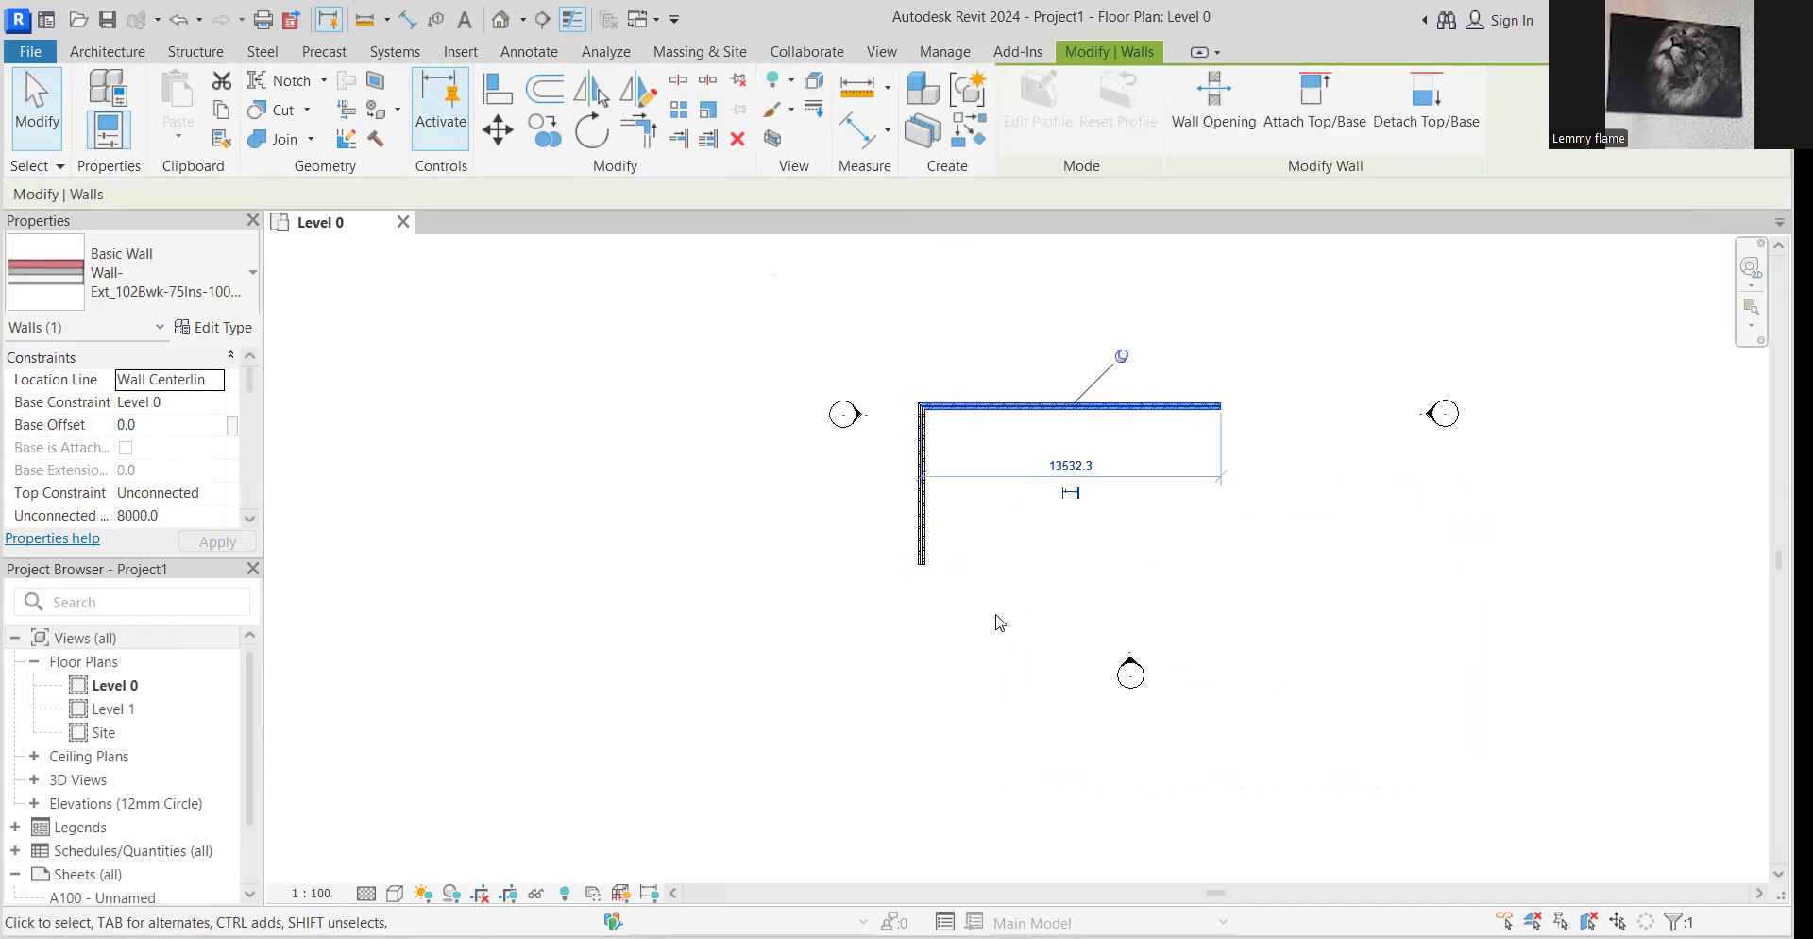
key(Delete)
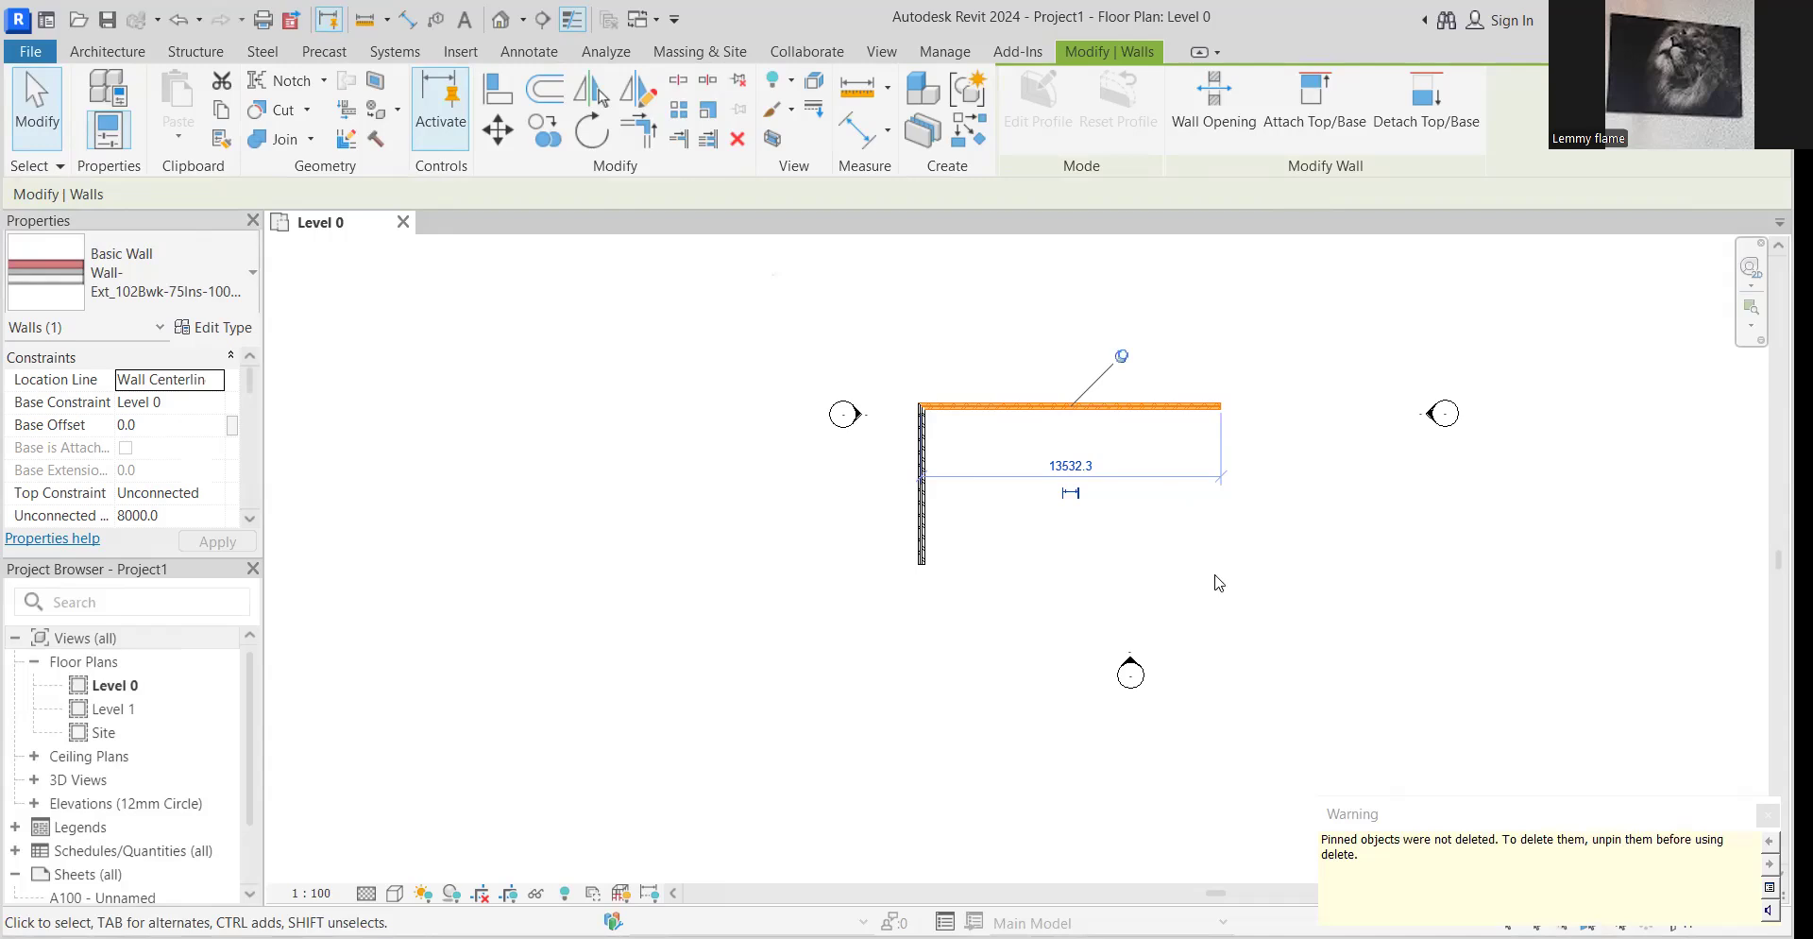
click(1215, 579)
click(934, 519)
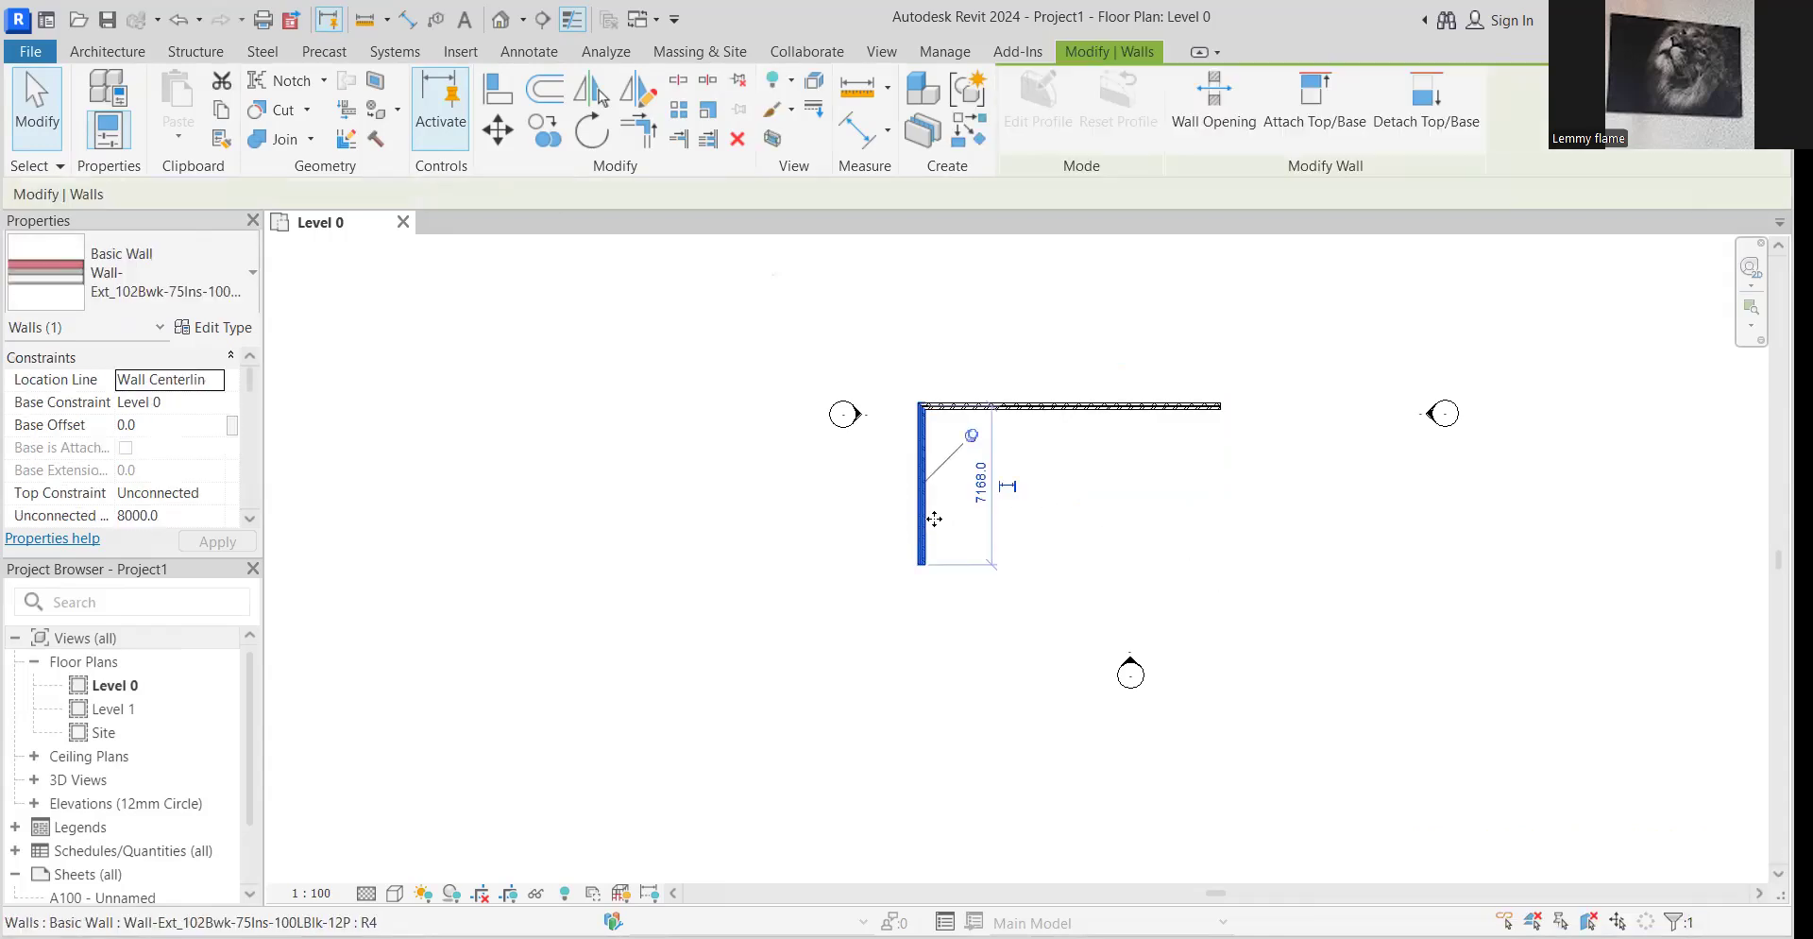
key(Delete)
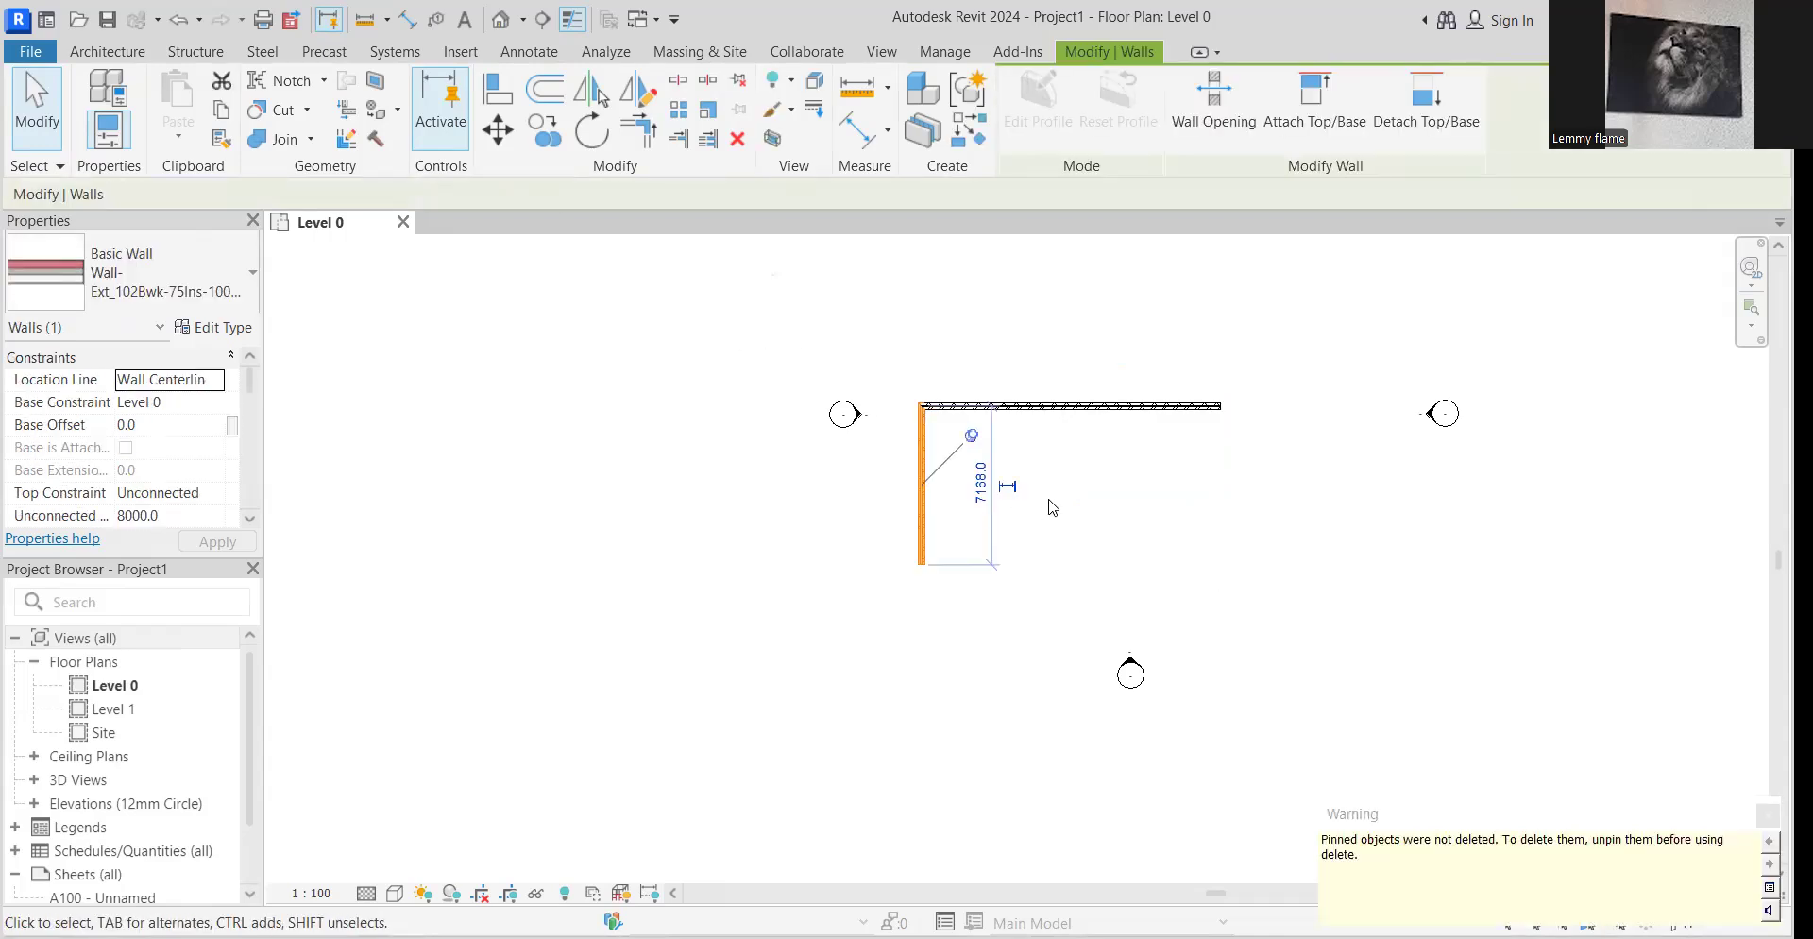
click(1048, 482)
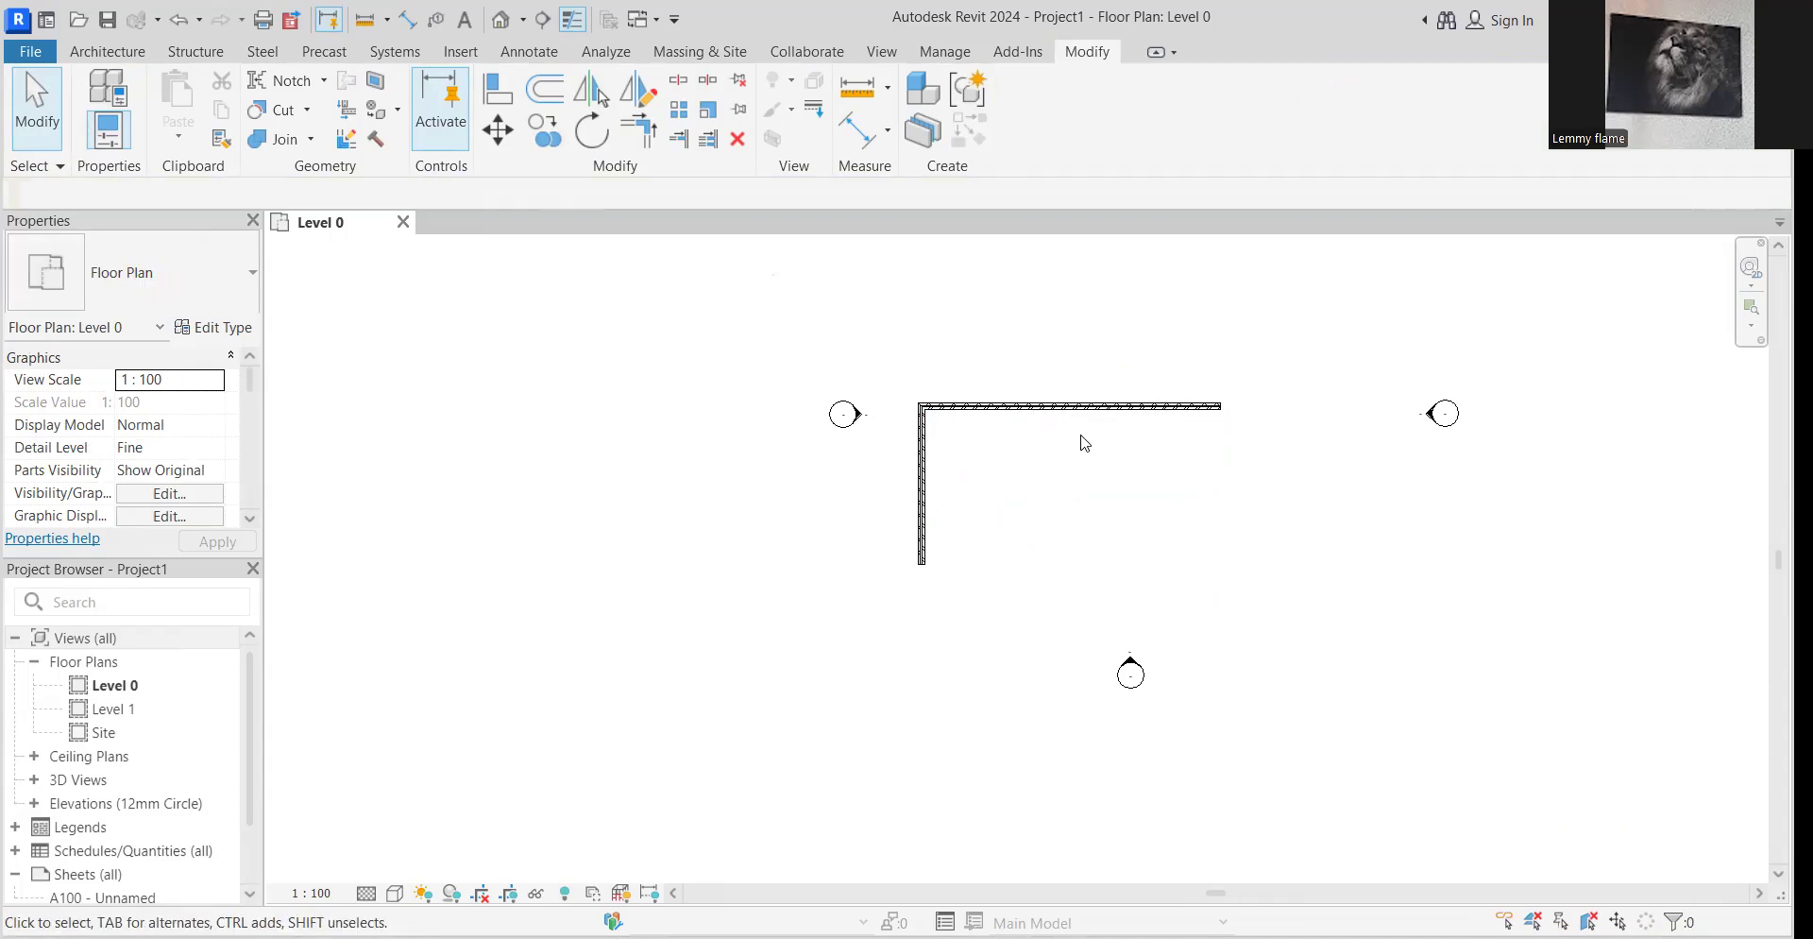
Step: Unpin the horizontal wall using its own pin control in the view
click(1084, 407)
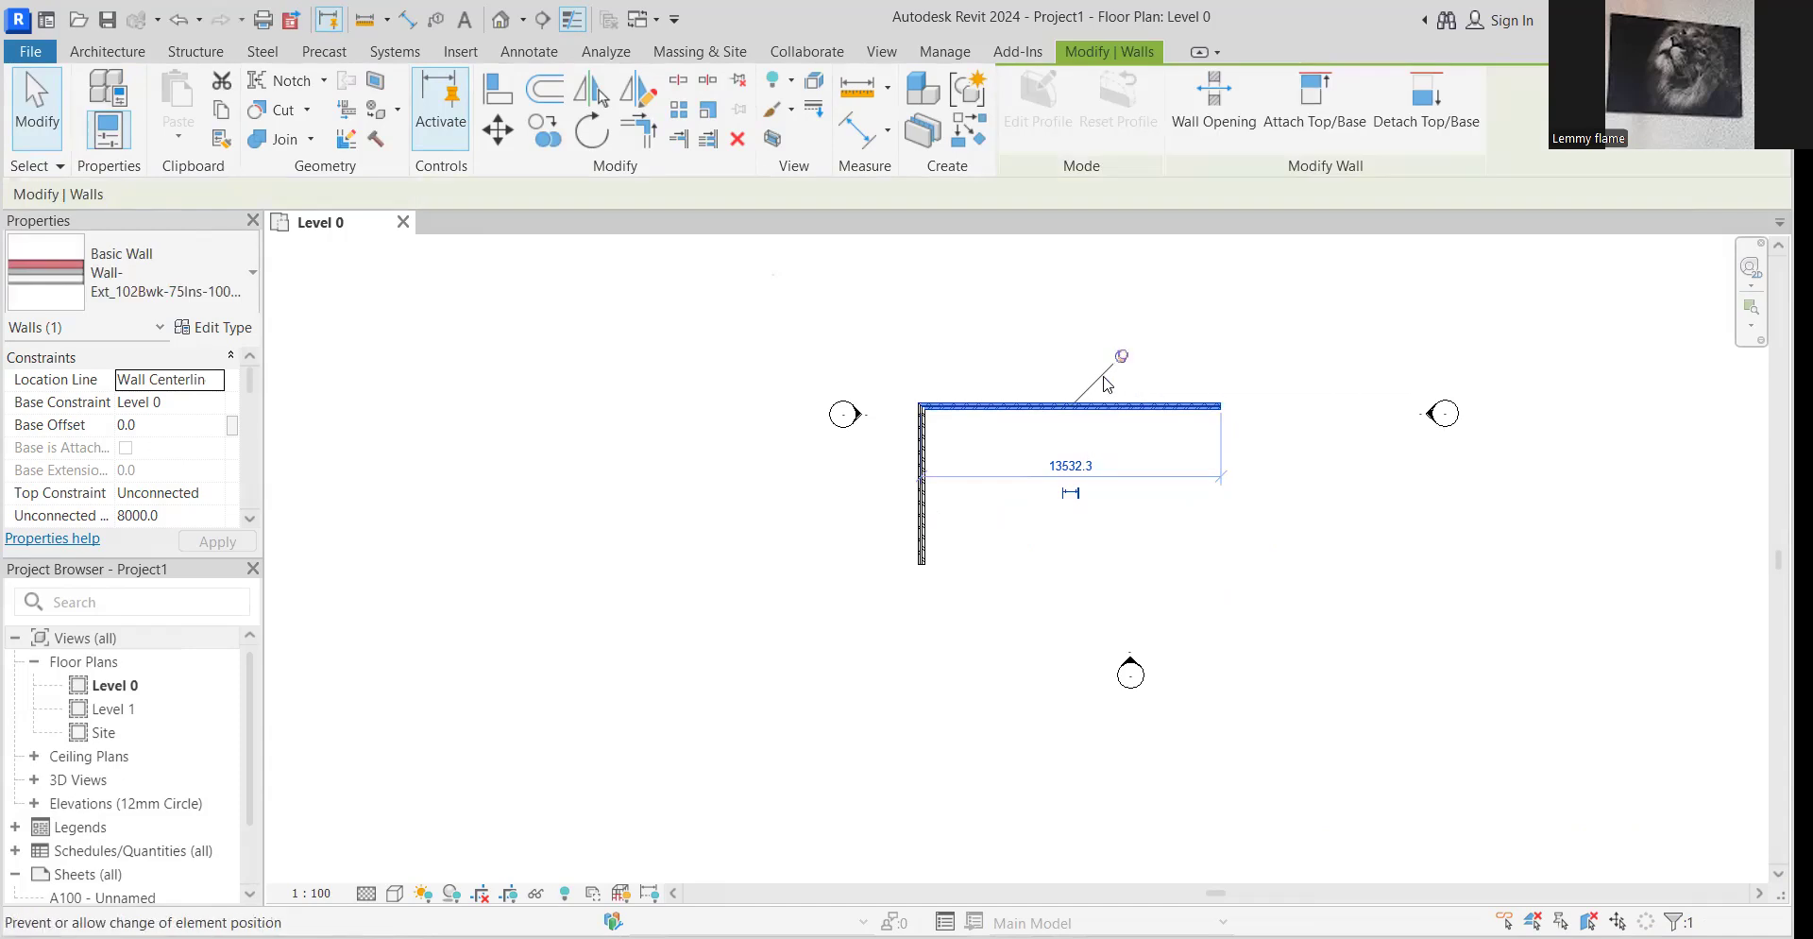
scroll(1107, 385, up, 3)
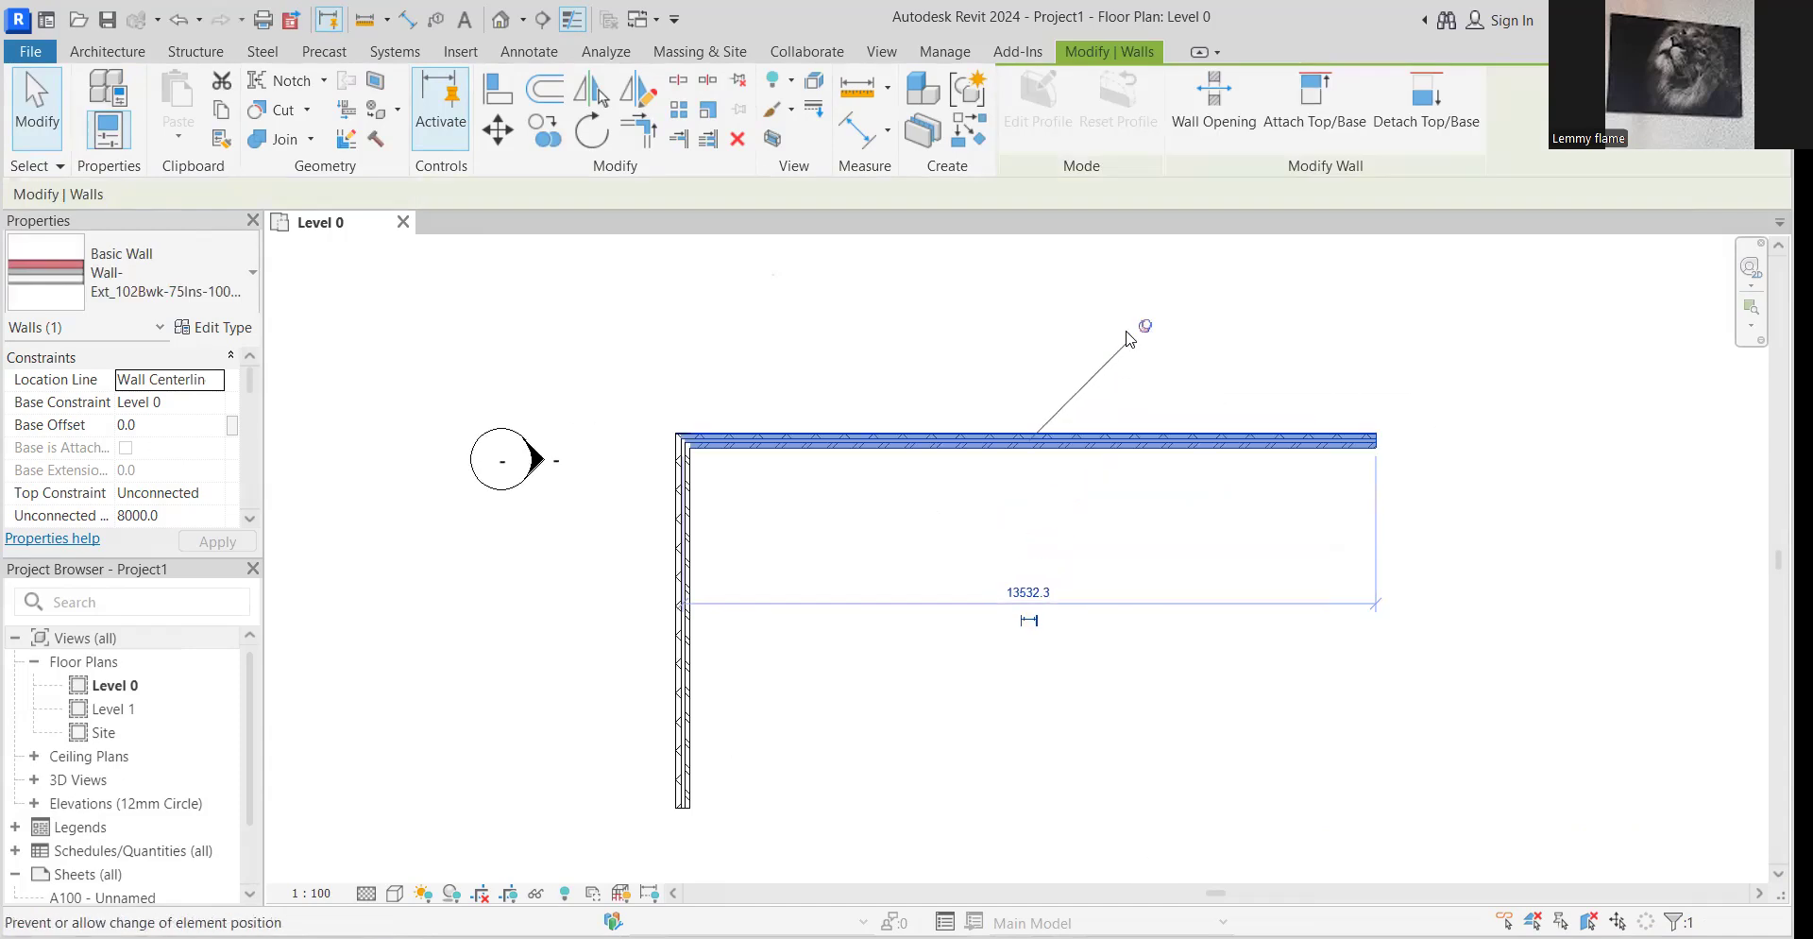
scroll(1131, 336, up, 3)
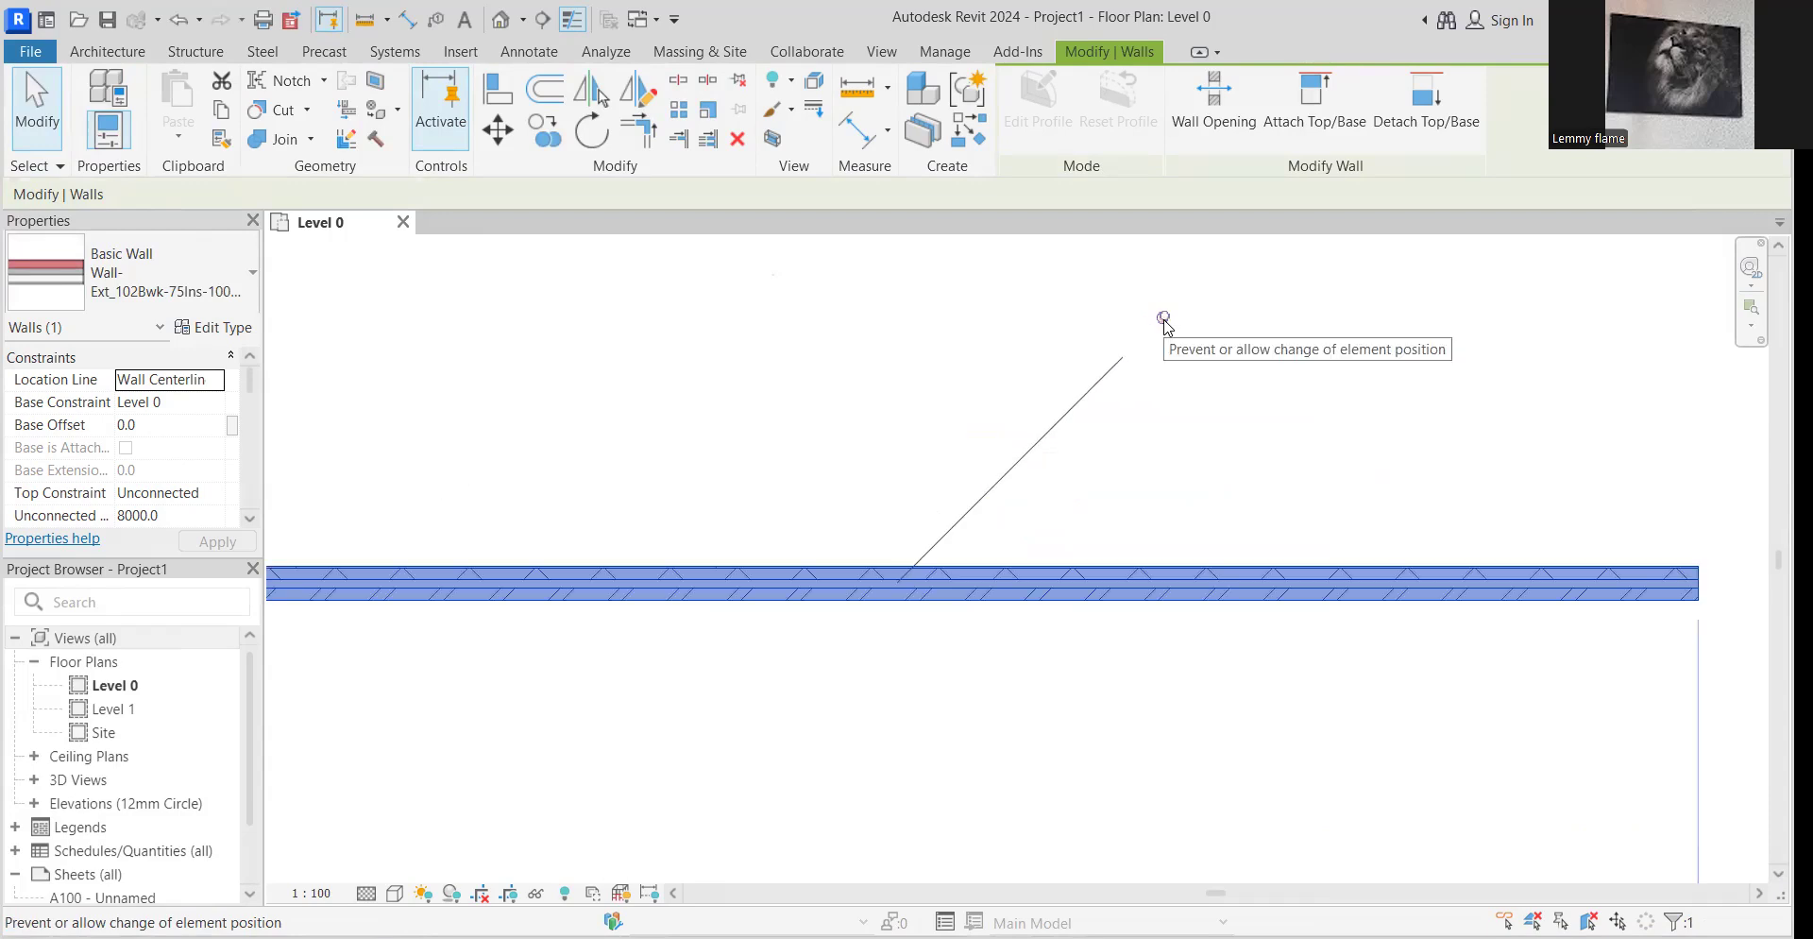
click(1166, 320)
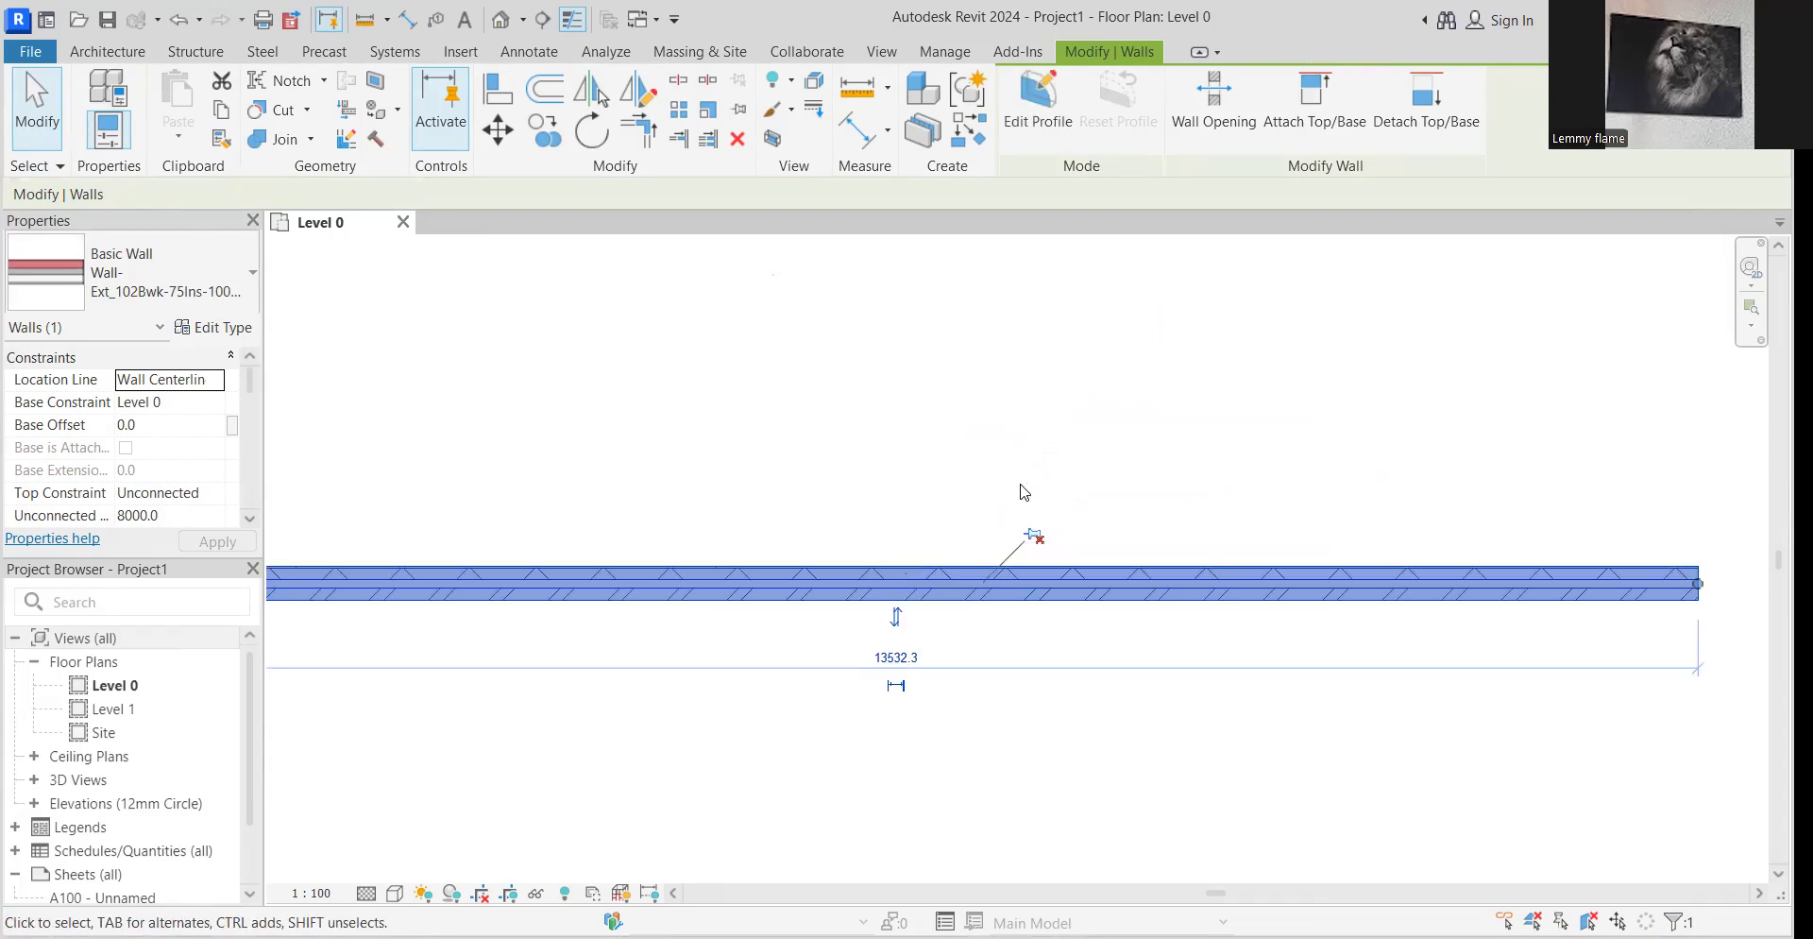
Step: Delete the unpinned horizontal wall and undo the deletion
scroll(1024, 491, down, 4)
click(823, 584)
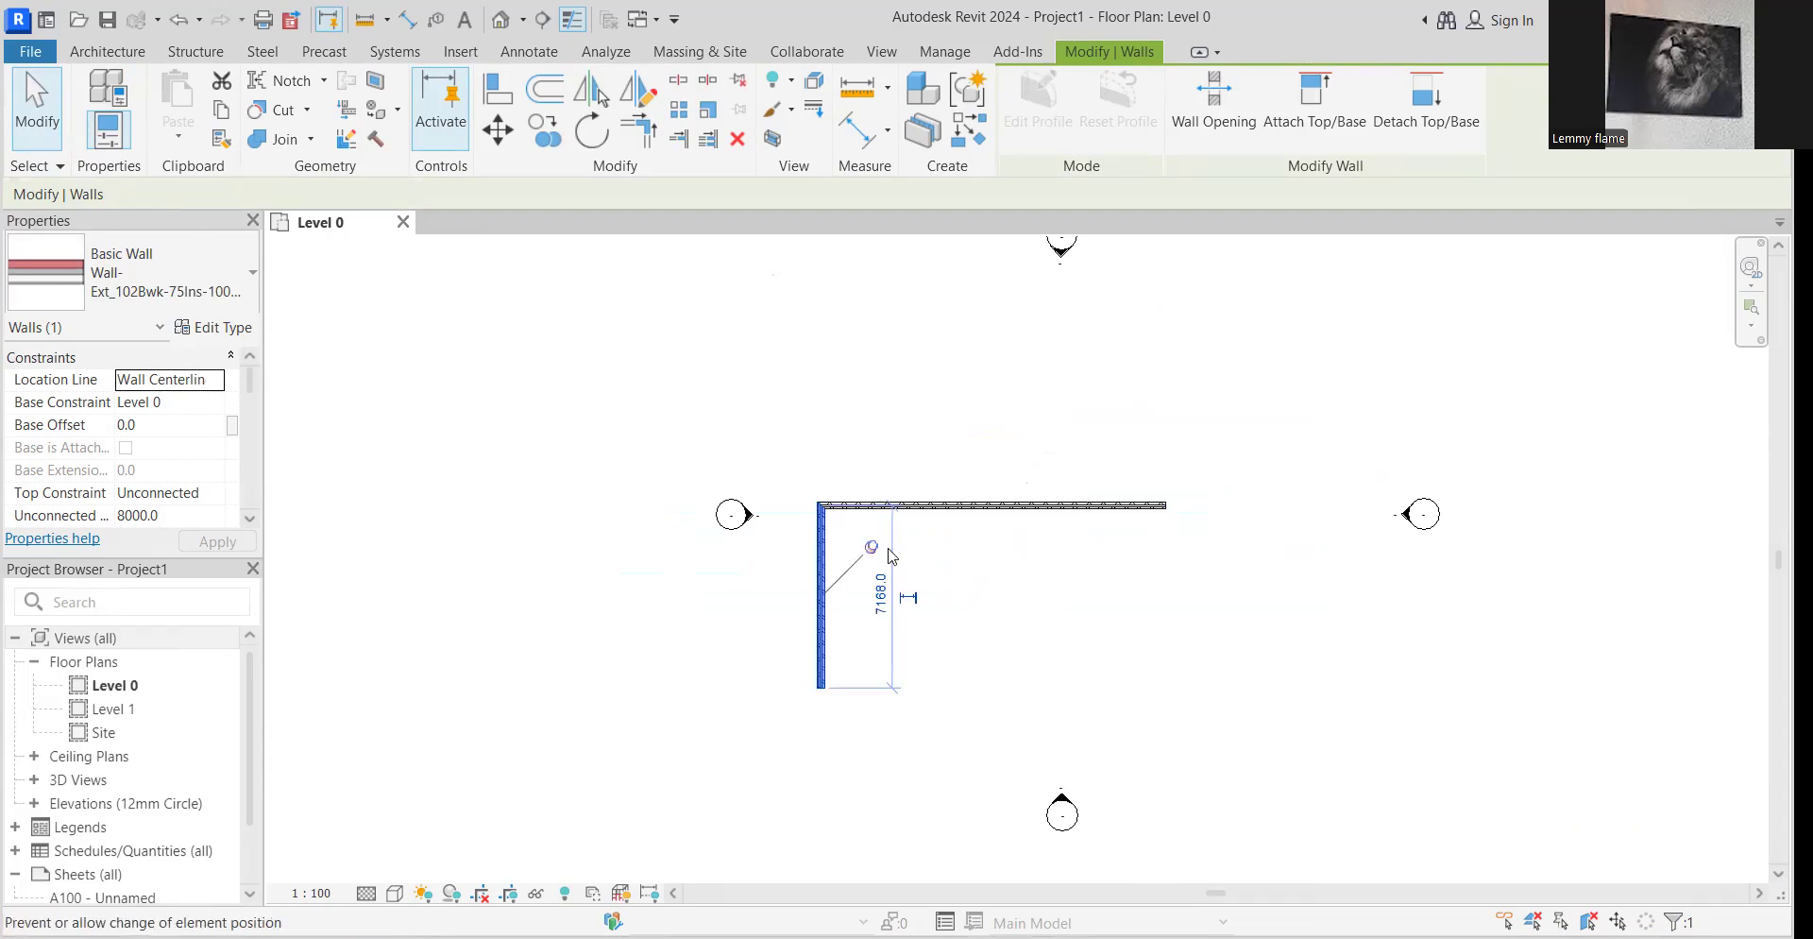
click(1011, 504)
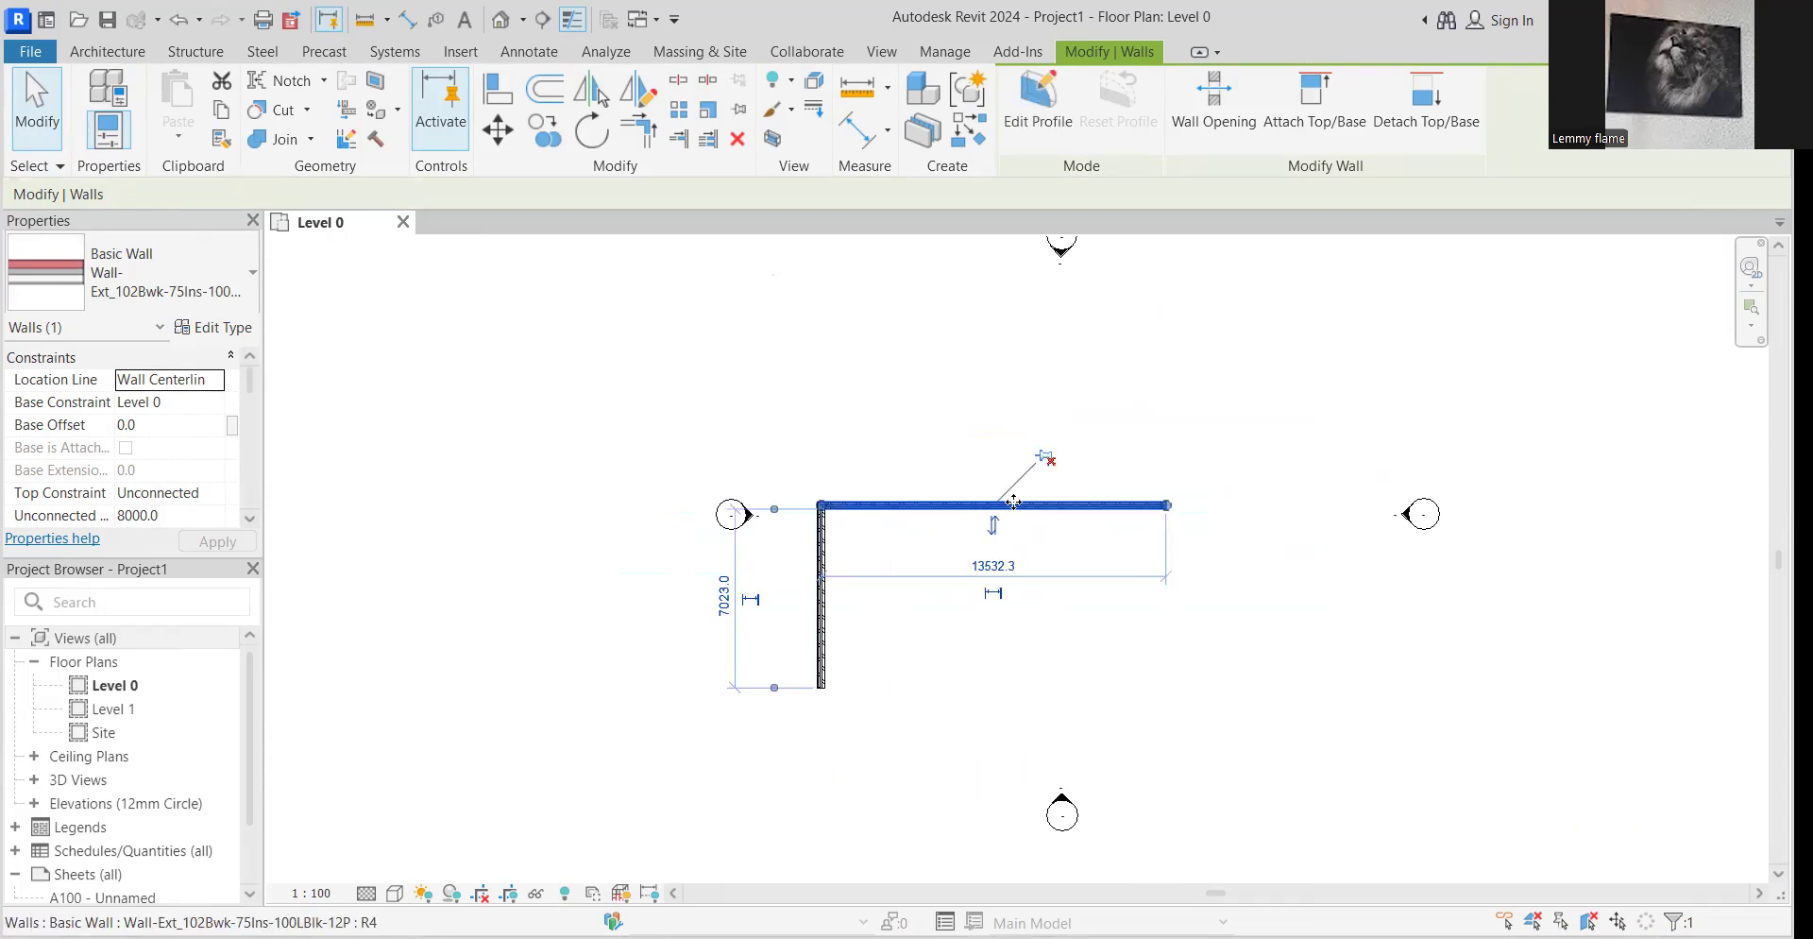
key(Delete)
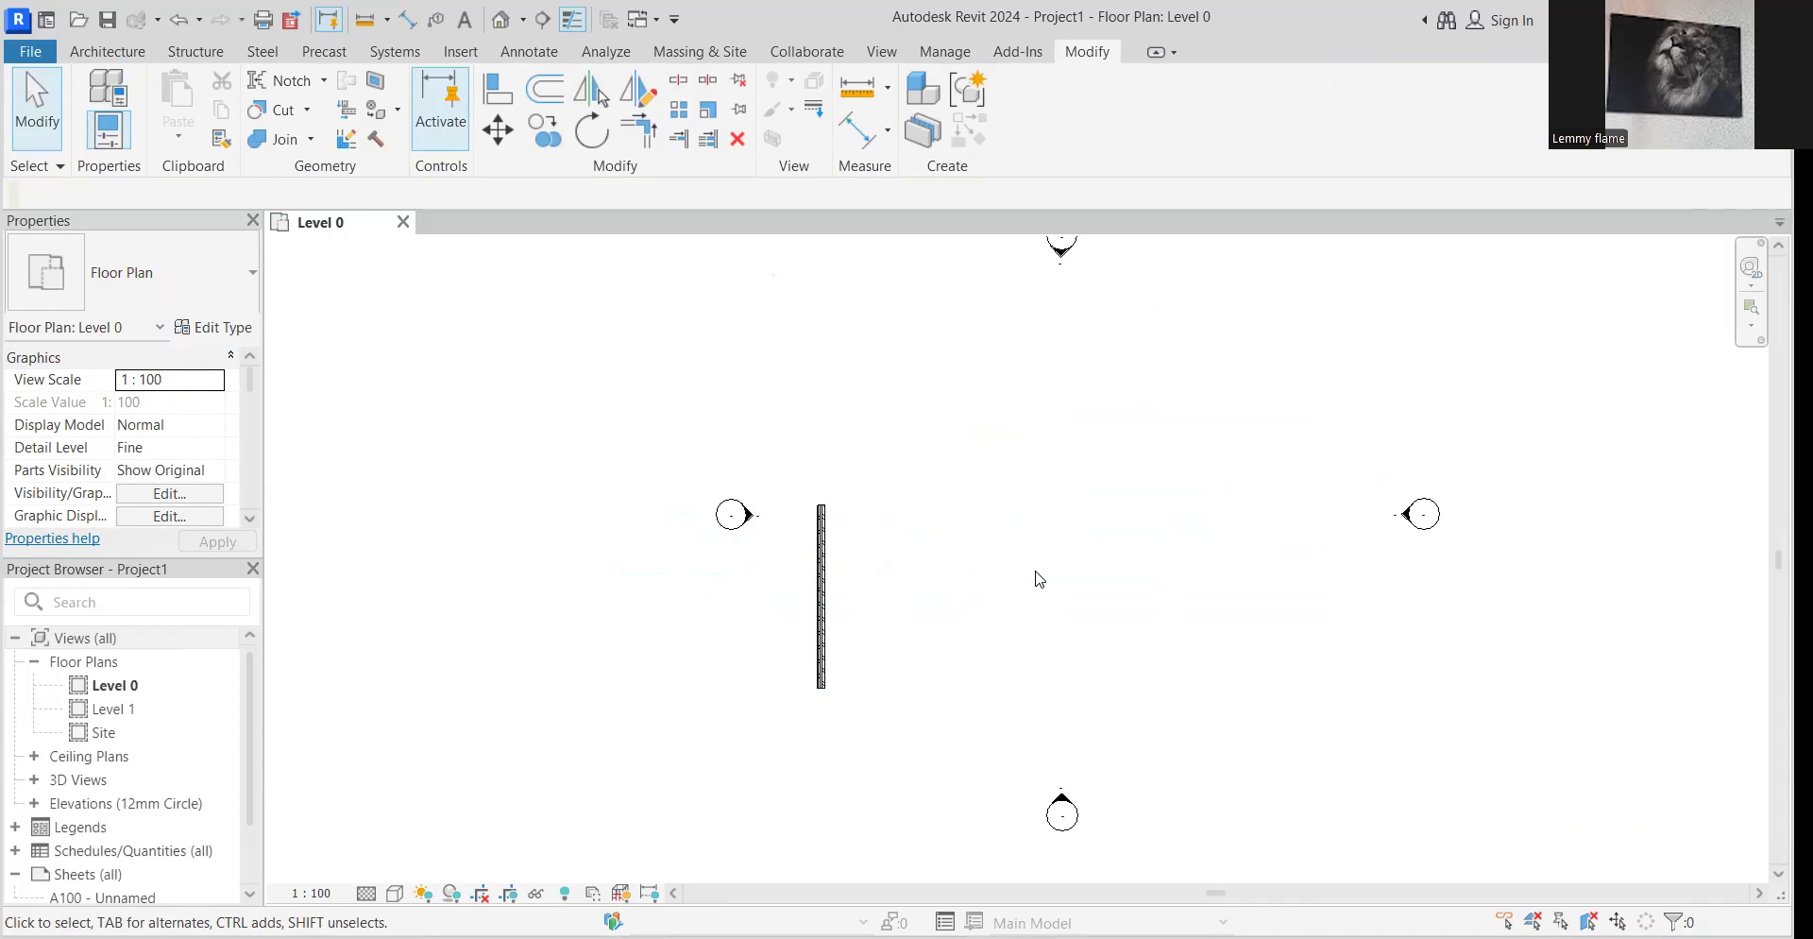
key(ctrl+z)
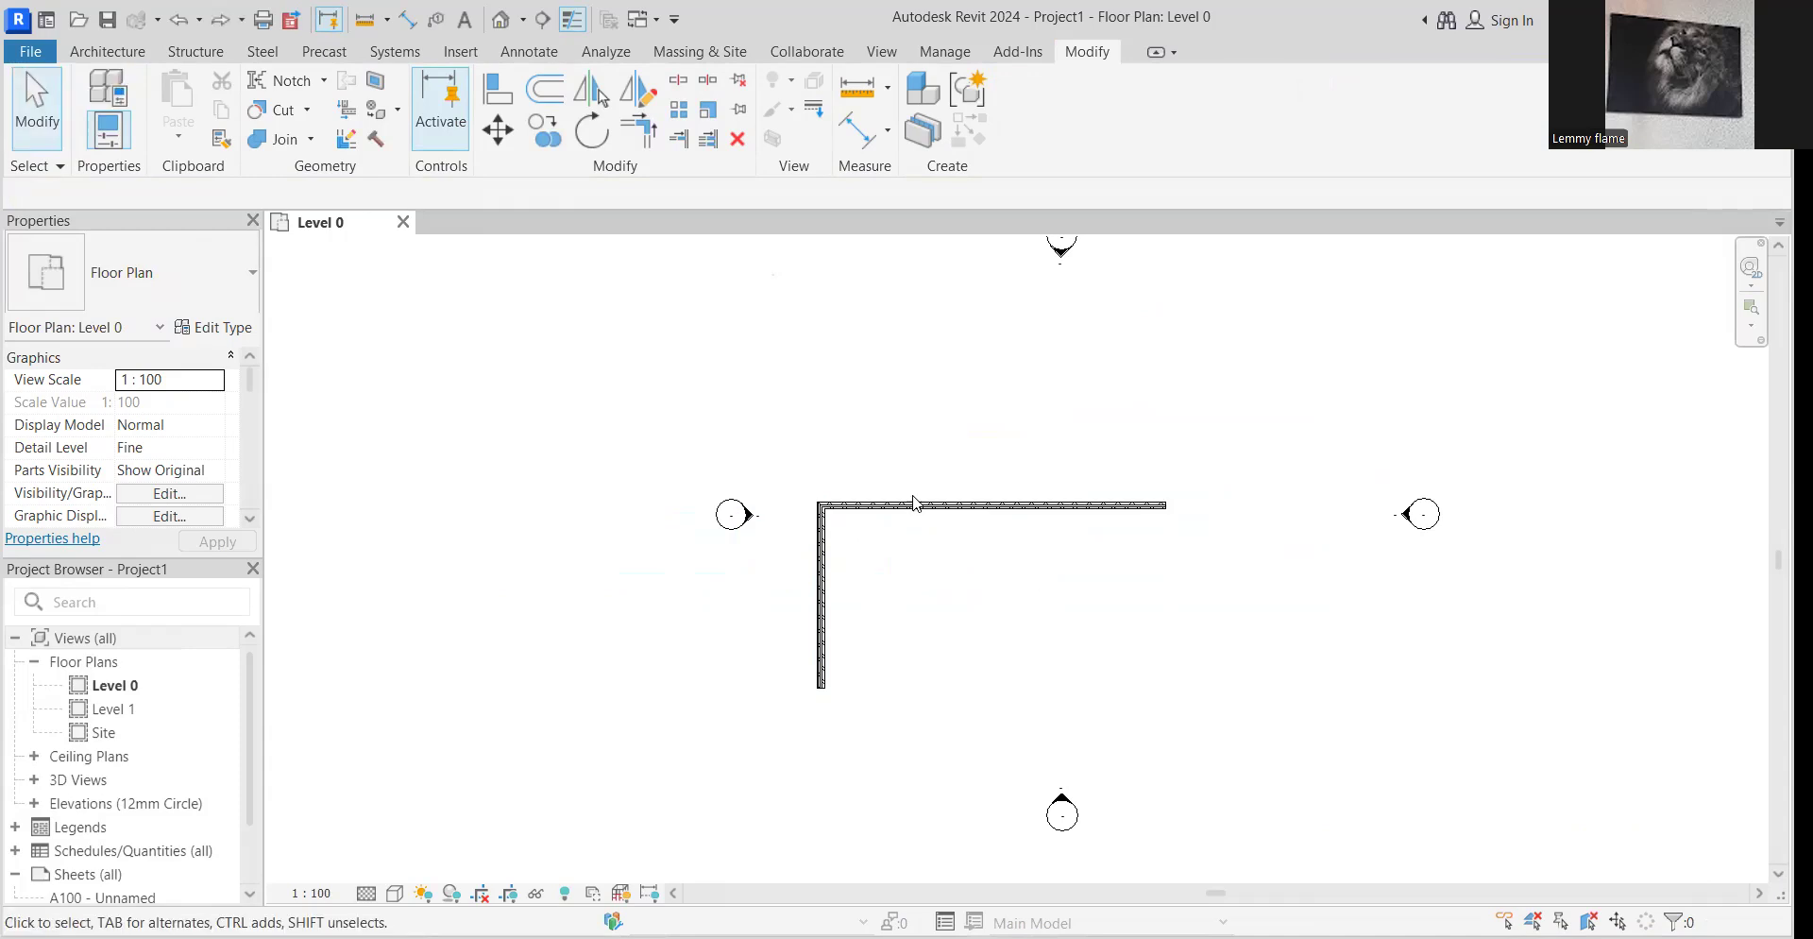